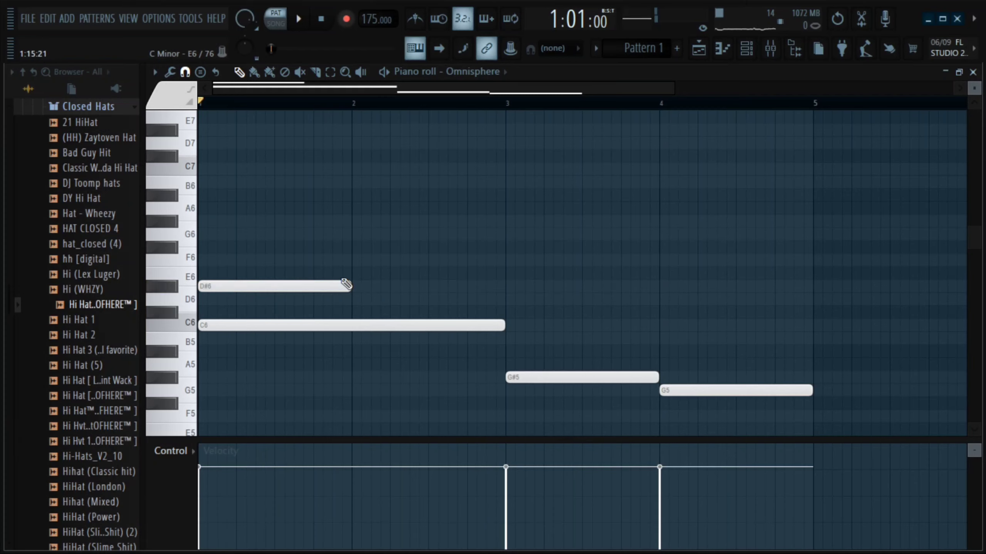
# - Stack two-bar D#6, G6 and A#6 notes above the C6 to complete the chord in bars 1 and 2
pyautogui.moveTo(359, 234); pyautogui.dragTo(206, 234)
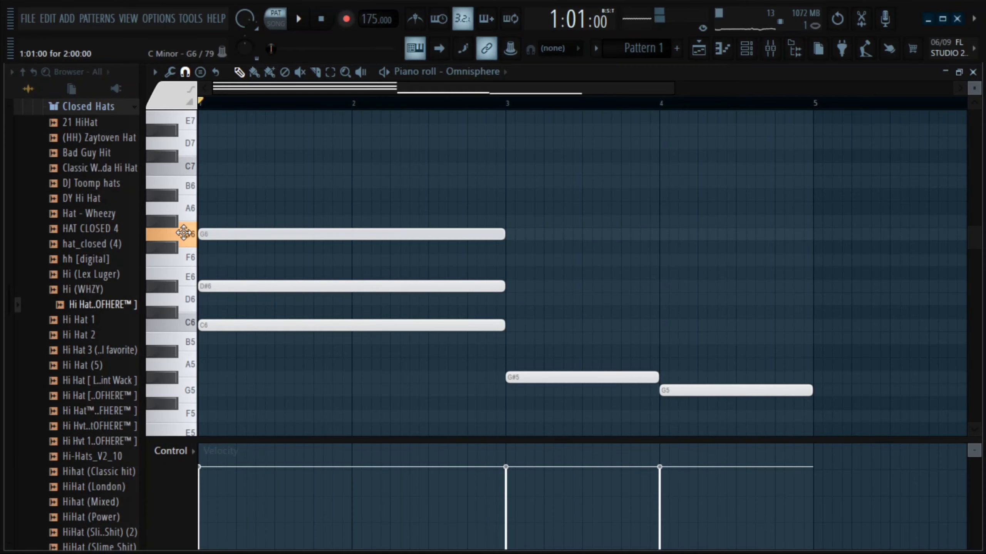
pyautogui.press('space')
pyautogui.press('space')
pyautogui.click(228, 196)
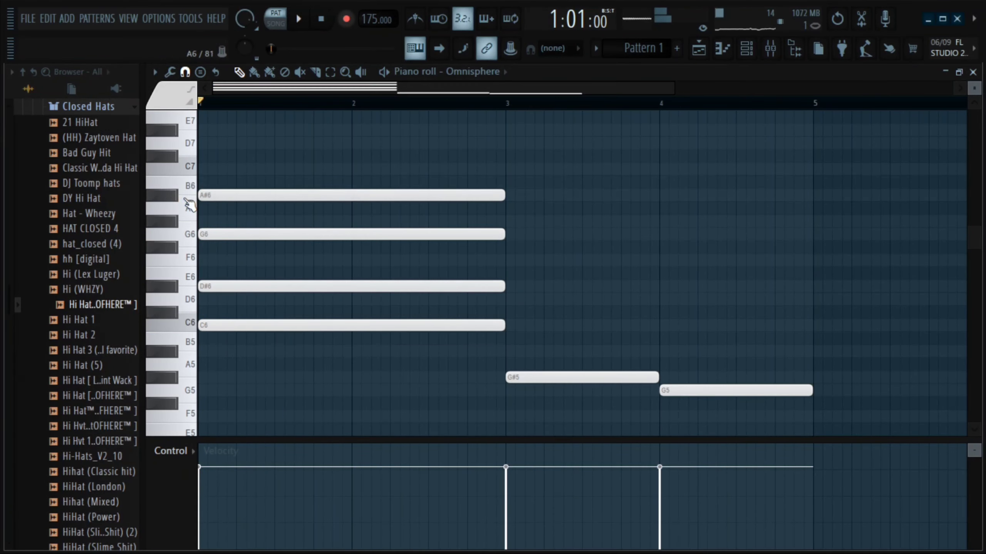
pyautogui.press('space')
# - Build the bar 3 chord by adding one-bar C6, D#6 and G6 notes above the G#5
pyautogui.click(510, 327)
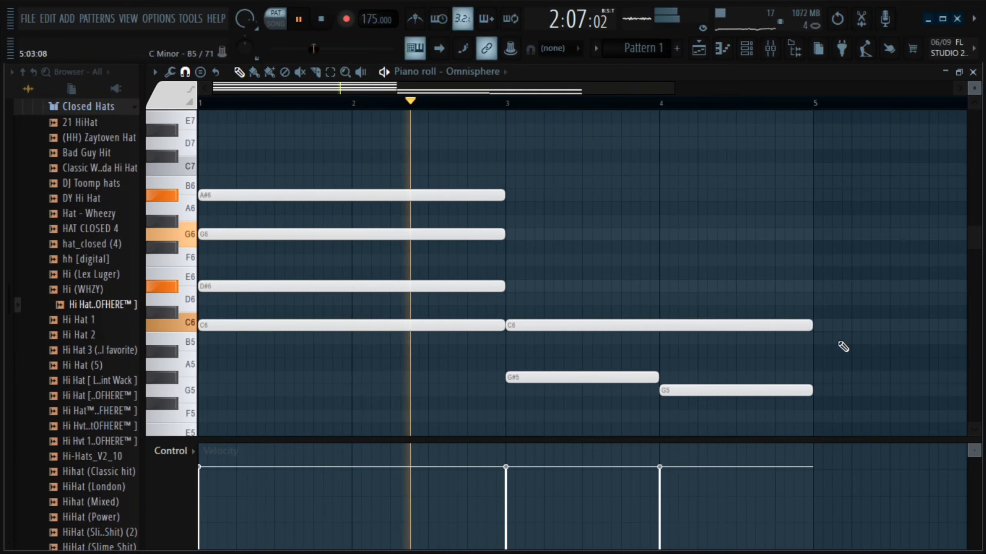
pyautogui.moveTo(815, 332); pyautogui.dragTo(654, 357)
pyautogui.press('space')
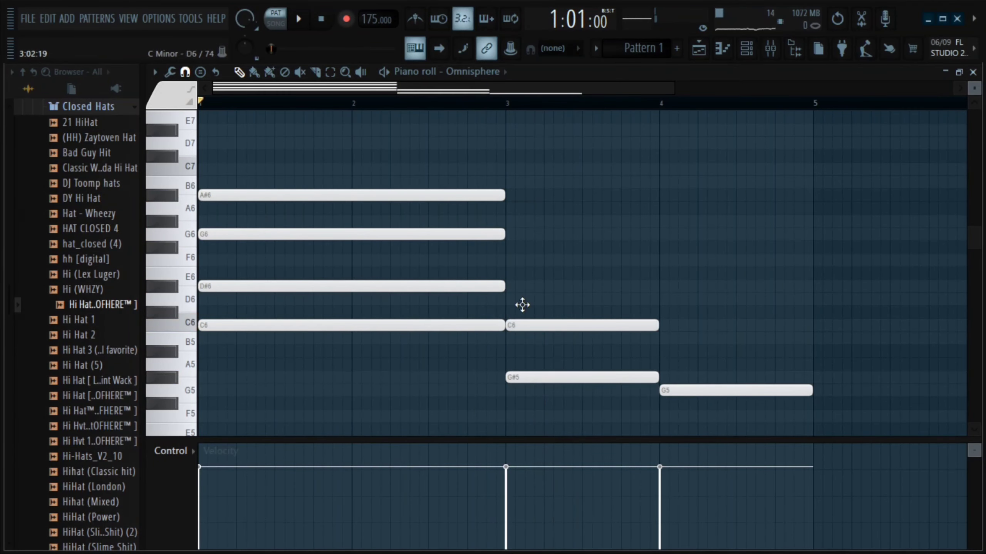
pyautogui.click(510, 286)
pyautogui.press('space')
pyautogui.click(530, 235)
pyautogui.moveTo(530, 235); pyautogui.dragTo(520, 233)
# - Build the bar 4 chord by adding one-bar B5, D6 and F6 notes above the G5
pyautogui.click(660, 338)
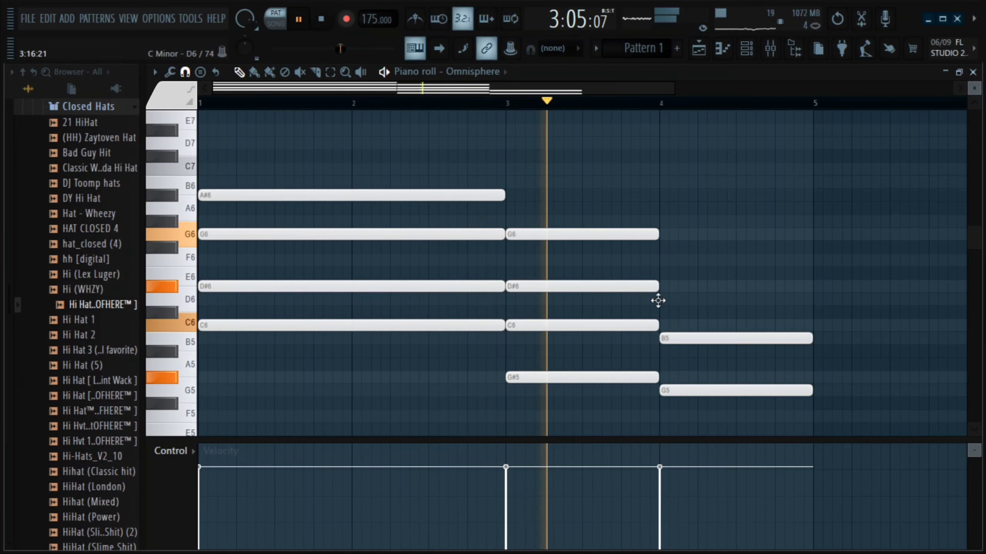
pyautogui.click(659, 299)
pyautogui.click(663, 260)
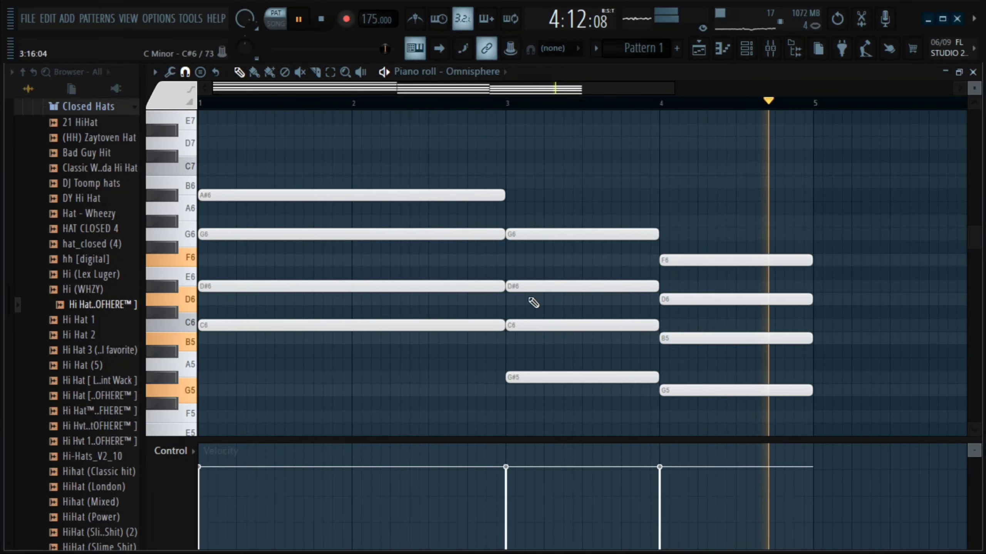
# - Transpose the whole chord progression down three semitones and play it back
pyautogui.hotkey('shift', 'Down')
pyautogui.hotkey('shift', 'Down')
pyautogui.hotkey('shift', 'Down')
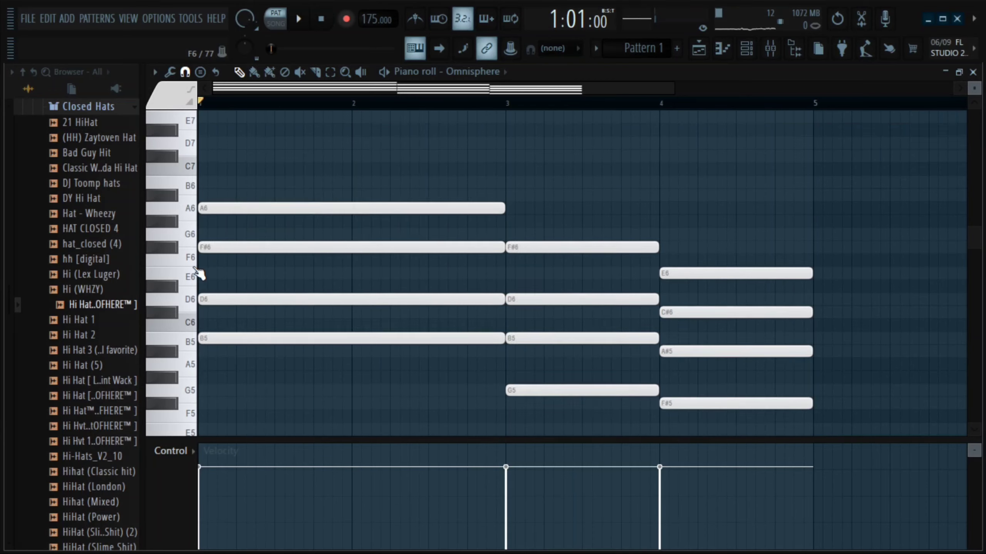
pyautogui.press('space')
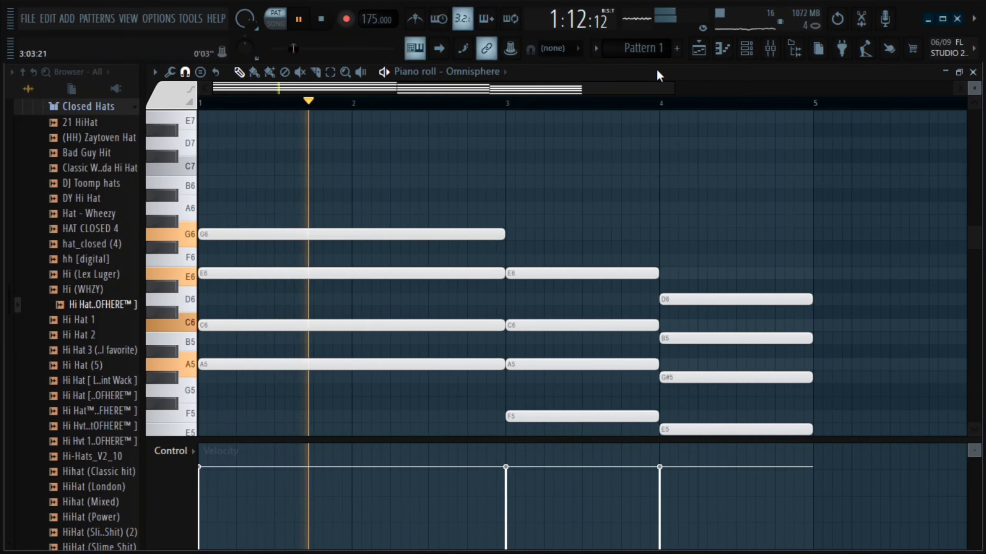
pyautogui.click(746, 48)
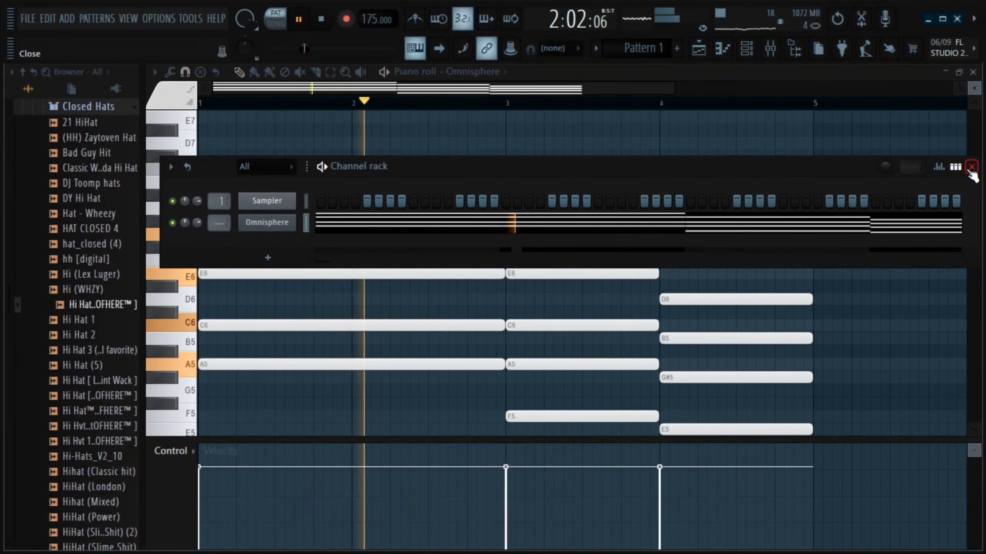
pyautogui.click(972, 167)
# - Duplicate the chords' root notes one octave lower as bass notes A4, F4 and E4, and play them back
pyautogui.scroll(-2, 579, 185)
pyautogui.scroll(-3, 260, 231)
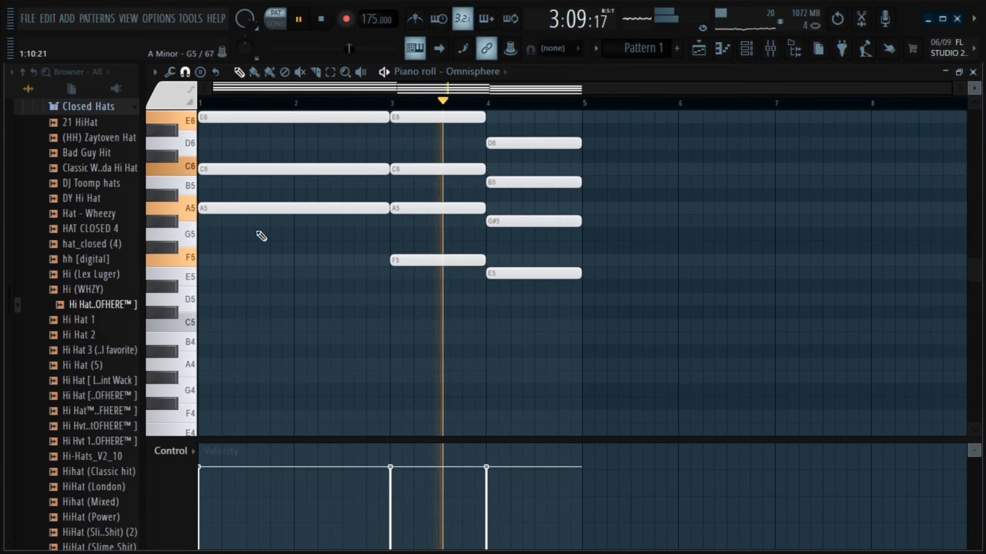
pyautogui.press('space')
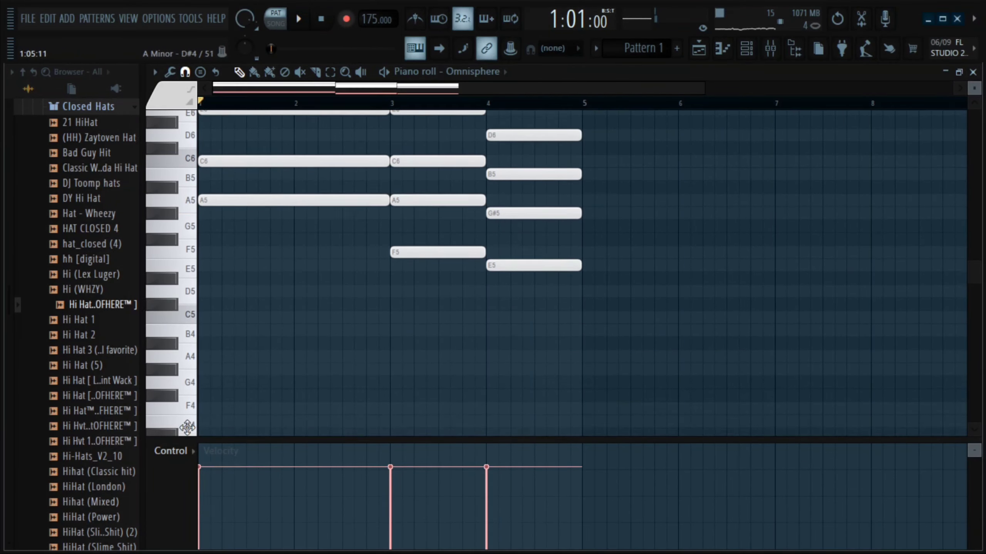
pyautogui.moveTo(187, 428); pyautogui.dragTo(157, 342)
pyautogui.press('space')
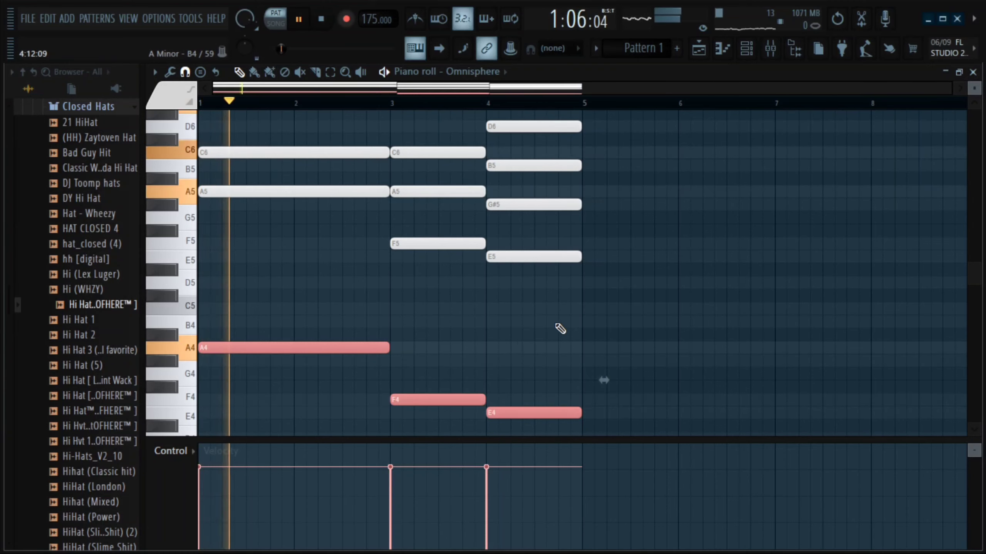
# - Select the bass notes A4, F4 and E4 and lower their velocity with level scaling, multiplying by about 46%
pyautogui.keyDown('ctrl'); pyautogui.click(556, 325); pyautogui.keyUp('ctrl')
pyautogui.moveTo(681, 324); pyautogui.dragTo(217, 424)
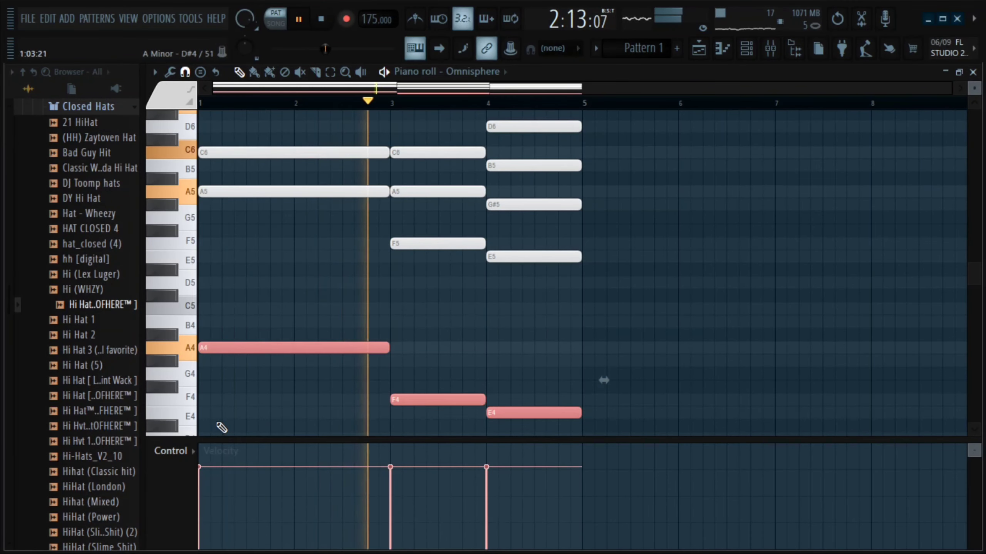
pyautogui.hotkey('alt', 'x')
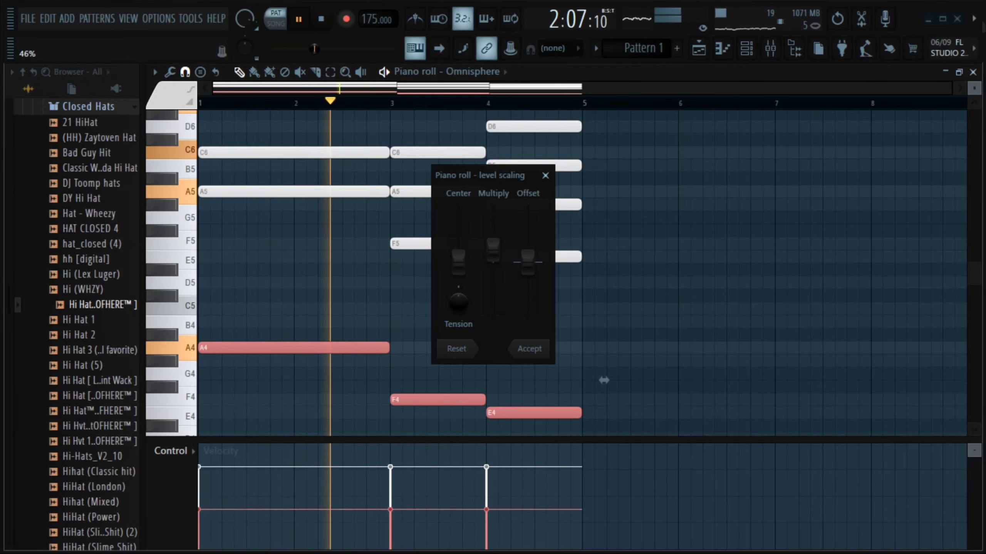
pyautogui.click(541, 350)
pyautogui.click(695, 303)
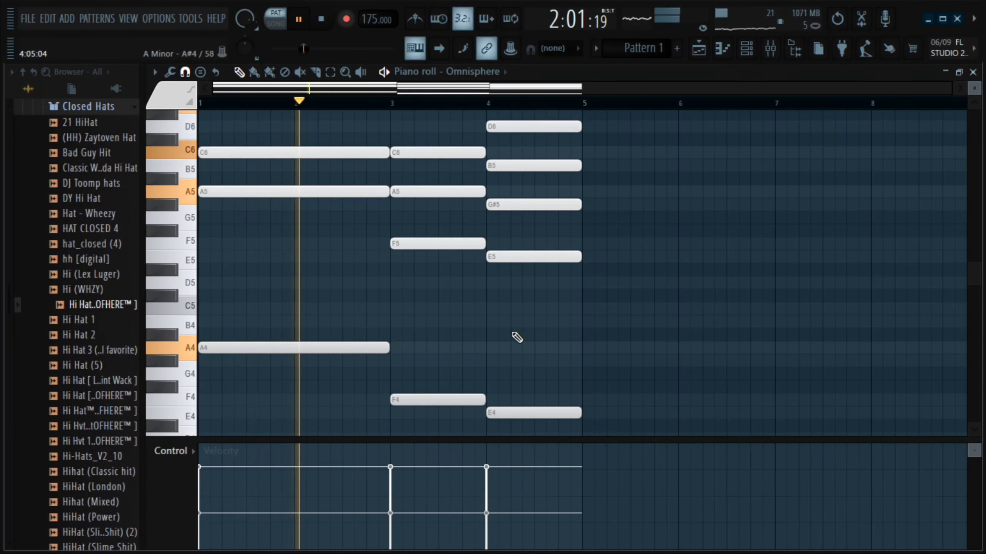
# - Strum the chords with the strumizer, using a slight start time strength and preserving the note ends
pyautogui.scroll(3, 589, 291)
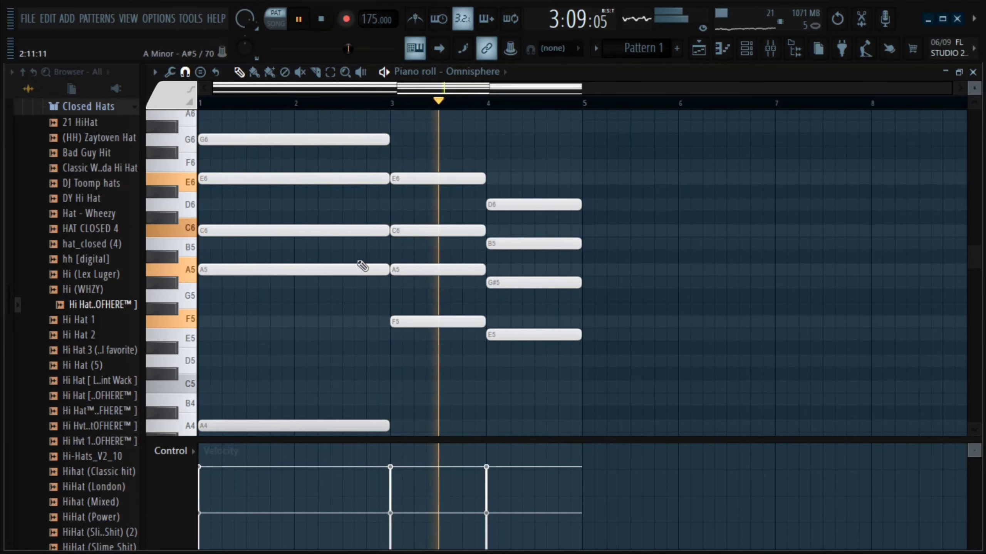
pyautogui.scroll(-4, 462, 279)
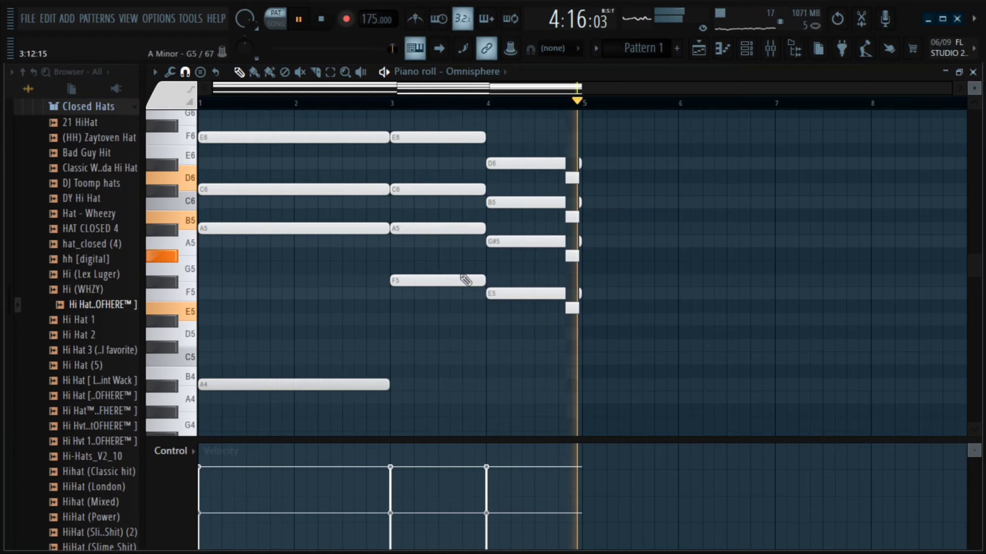
pyautogui.hotkey('alt', 's')
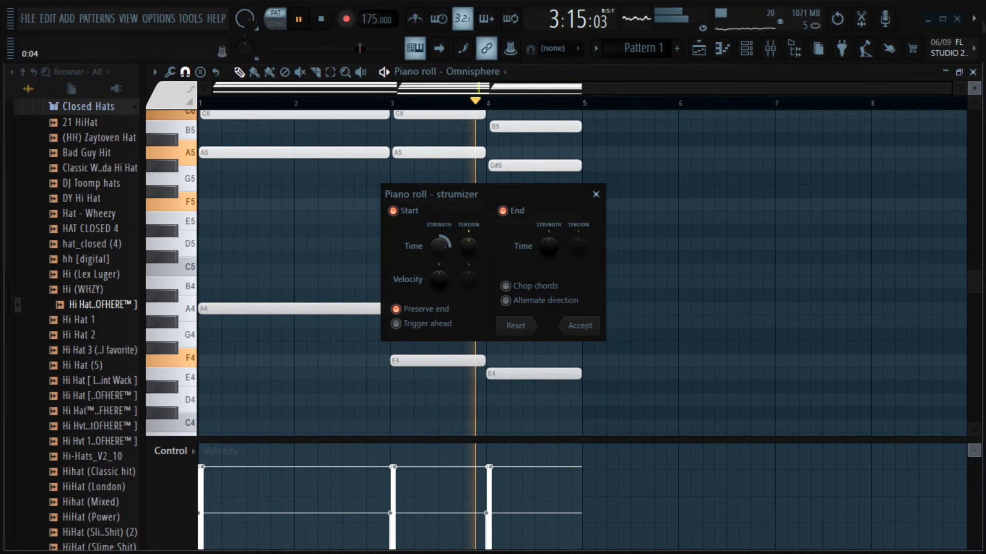
pyautogui.click(576, 326)
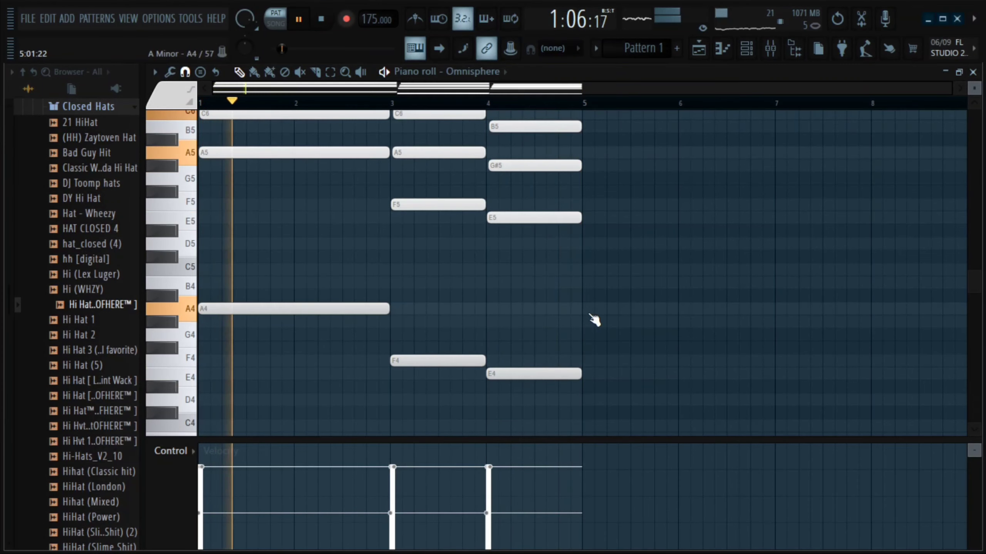
# - Randomize the velocities of the chord and bass notes slightly, and stop playback
pyautogui.hotkey('alt', 'r')
pyautogui.moveTo(474, 321); pyautogui.dragTo(474, 324)
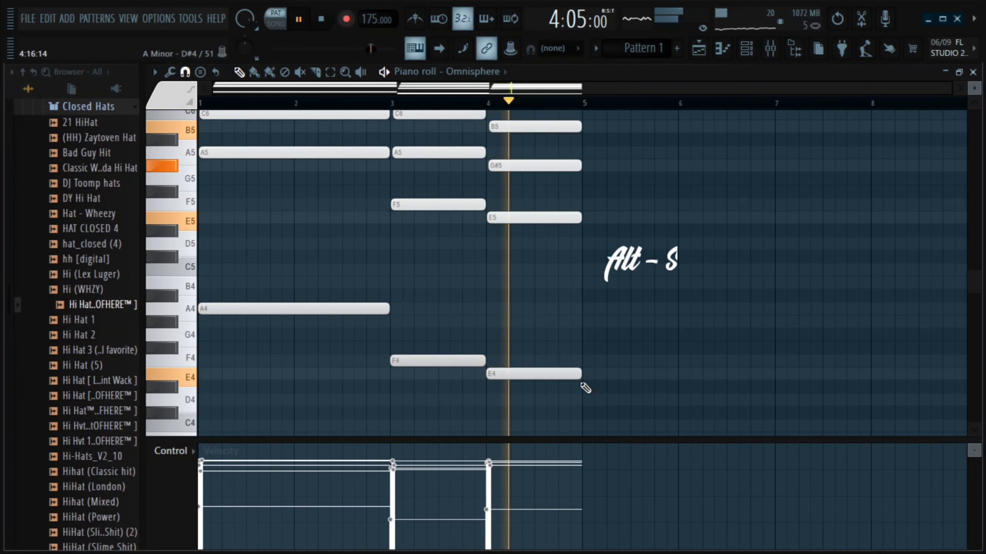
pyautogui.scroll(5, 586, 388)
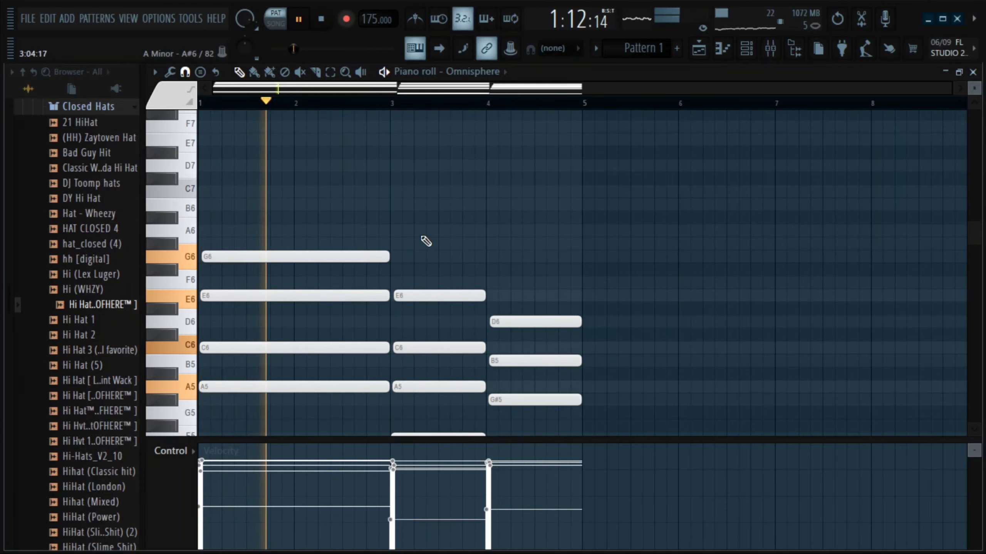
pyautogui.press('space')
# - Add a C7 melody note halfway through bar 2 and shorten it to a quarter bar
pyautogui.scroll(-5, 388, 371)
pyautogui.scroll(4, 391, 242)
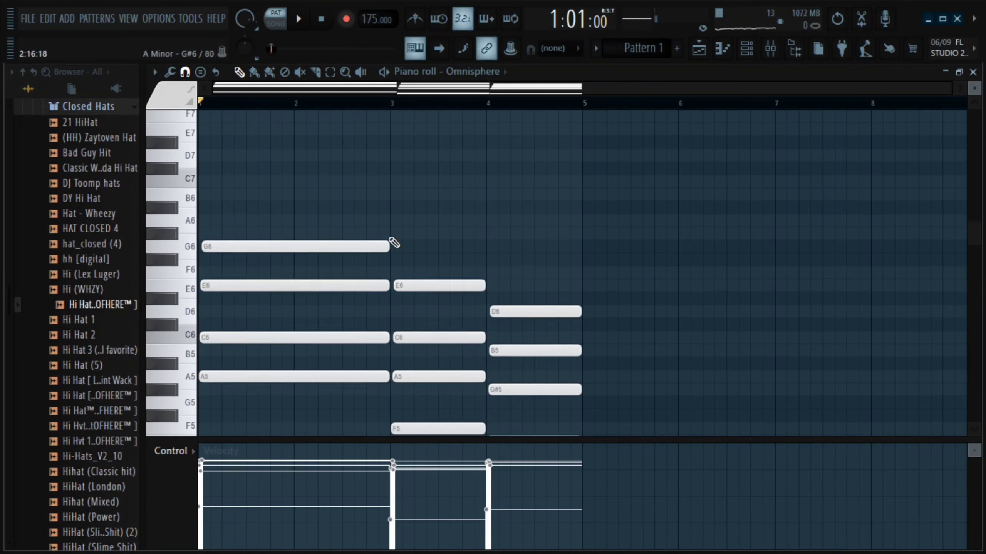
pyautogui.press('space')
pyautogui.click(341, 191)
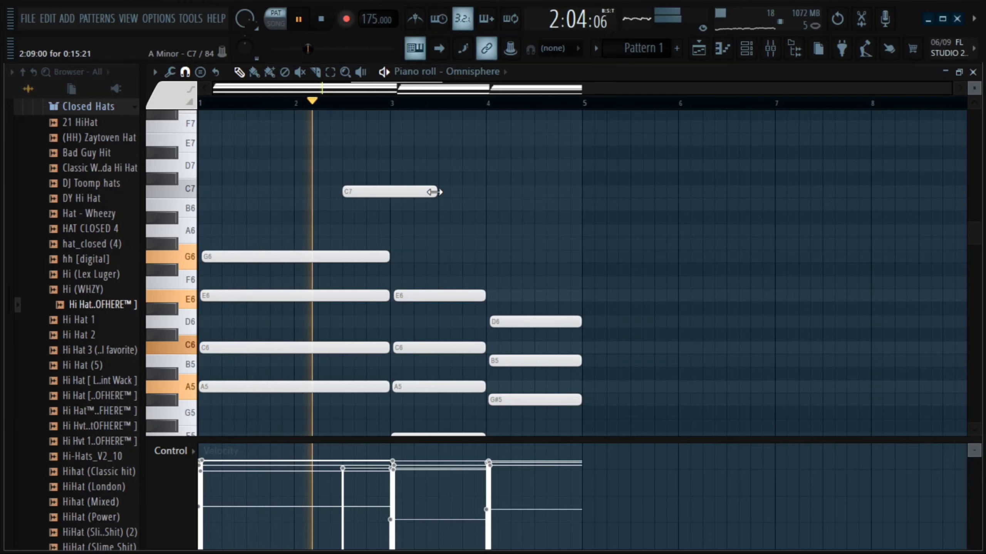
pyautogui.press('space')
pyautogui.moveTo(427, 191); pyautogui.dragTo(365, 210)
# - Continue the melody with a quarter-bar B6 right after the C7 and a half-bar A6 at the start of bar 3
pyautogui.press('space')
pyautogui.click(370, 207)
pyautogui.click(398, 220)
pyautogui.press('space')
pyautogui.rightClick(399, 219)
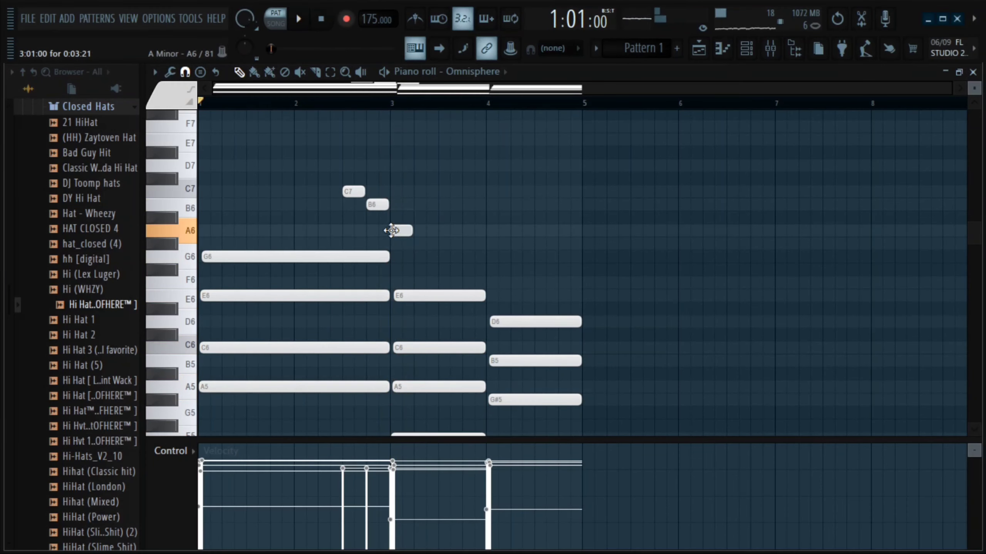
pyautogui.press('space')
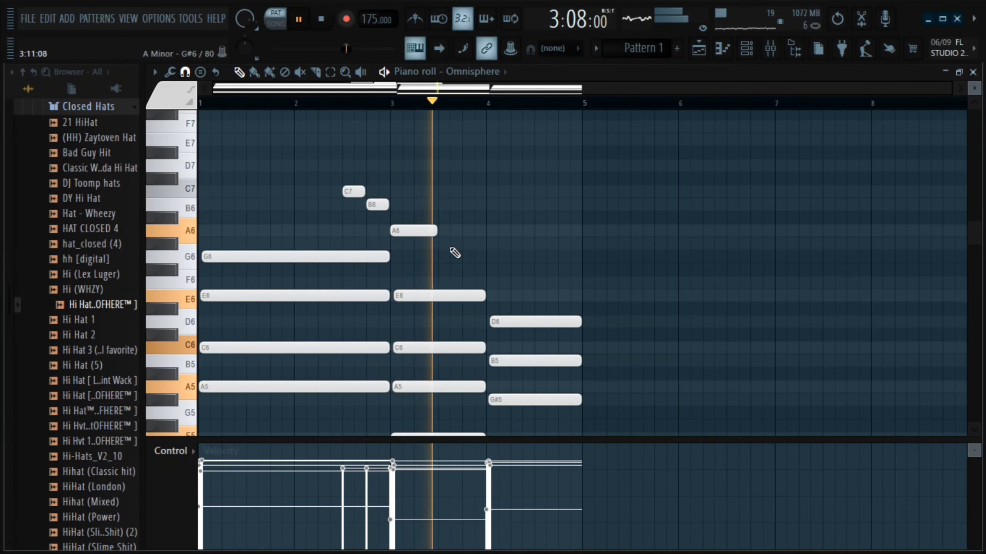
# - Add a one-bar G6 melody note in bar 4 and lengthen the A6 to fill bar 3
pyautogui.click(447, 243)
pyautogui.moveTo(448, 242)
pyautogui.mouseDown()
pyautogui.moveTo(499, 244)
pyautogui.moveTo(504, 258)
pyautogui.moveTo(581, 269)
pyautogui.mouseUp()
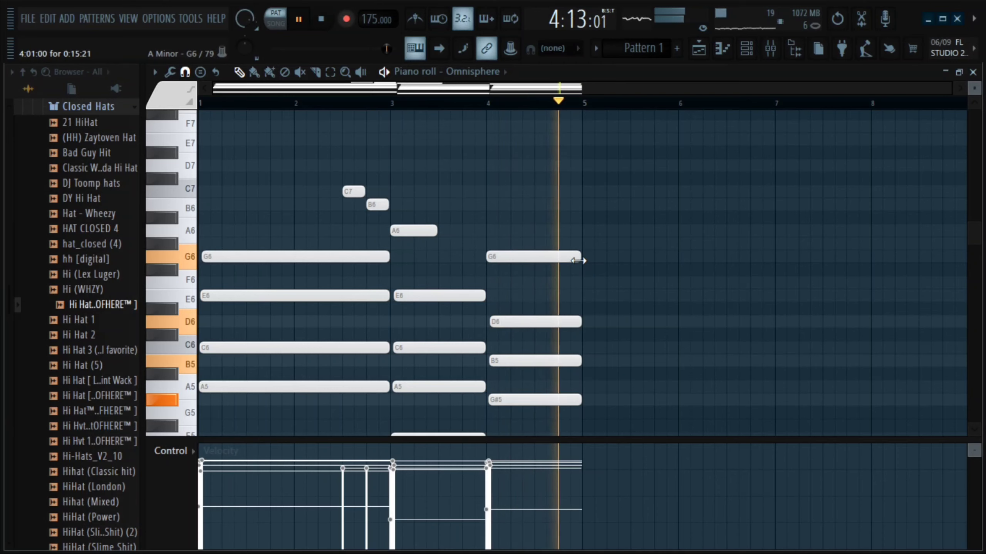
pyautogui.moveTo(443, 232); pyautogui.dragTo(482, 242)
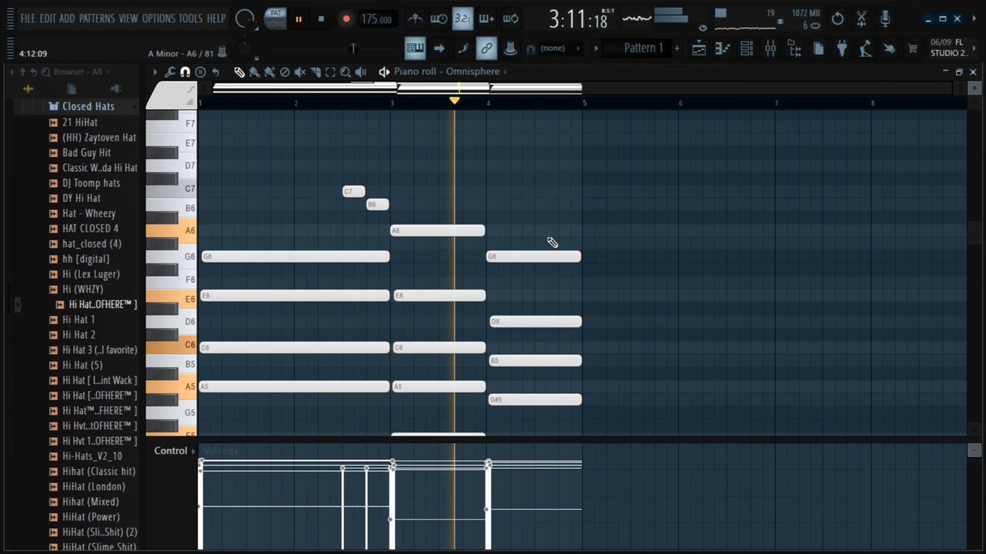
# - Select the melody notes C7, B6, A6 and G6 and raise their velocity with the level scaling multiplier
pyautogui.keyDown('ctrl'); pyautogui.keyDown('shift'); pyautogui.click(520, 258); pyautogui.keyUp('shift'); pyautogui.keyUp('ctrl')
pyautogui.keyDown('ctrl'); pyautogui.keyDown('shift'); pyautogui.click(430, 233); pyautogui.keyUp('shift'); pyautogui.keyUp('ctrl')
pyautogui.keyDown('ctrl'); pyautogui.keyDown('shift'); pyautogui.click(377, 205); pyautogui.keyUp('shift'); pyautogui.keyUp('ctrl')
pyautogui.keyDown('ctrl'); pyautogui.keyDown('shift'); pyautogui.click(359, 194); pyautogui.keyUp('shift'); pyautogui.keyUp('ctrl')
pyautogui.hotkey('alt', 'x')
pyautogui.moveTo(493, 264); pyautogui.dragTo(493, 231)
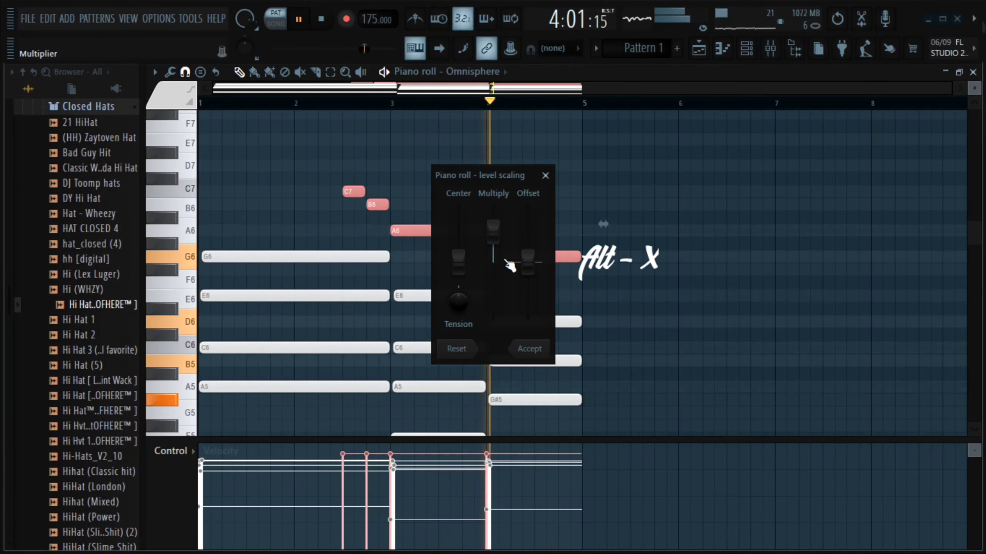
pyautogui.click(536, 352)
# - Select the bass notes A4, F4 and E4 and reduce their velocity further with the level scaling multiplier
pyautogui.scroll(-6, 590, 315)
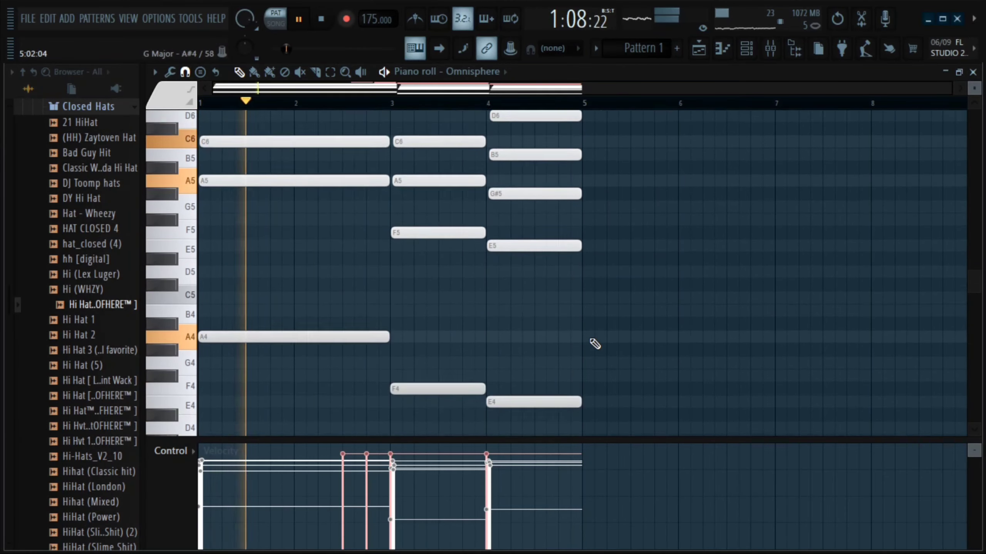
pyautogui.moveTo(609, 291); pyautogui.dragTo(233, 425)
pyautogui.hotkey('alt', 'x')
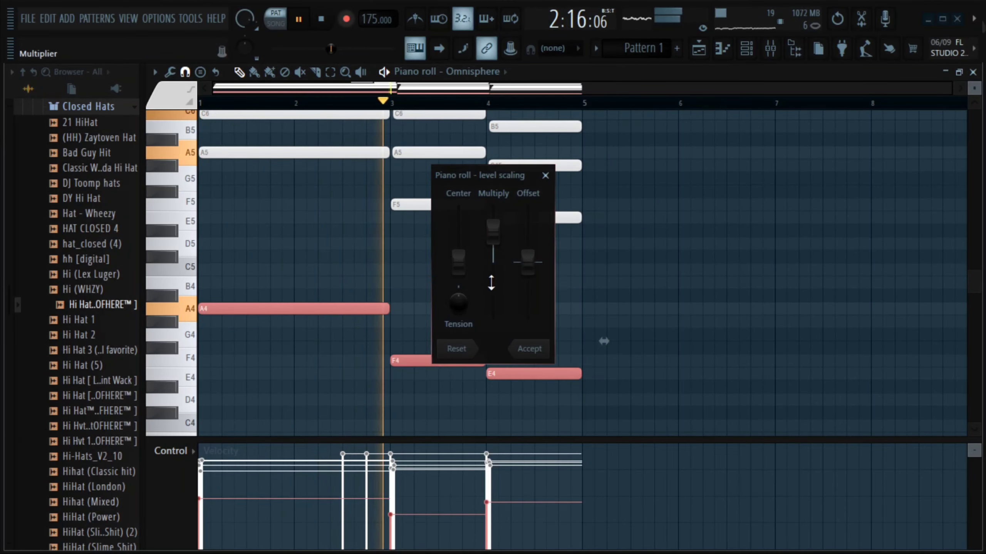
pyautogui.moveTo(493, 238); pyautogui.dragTo(493, 255)
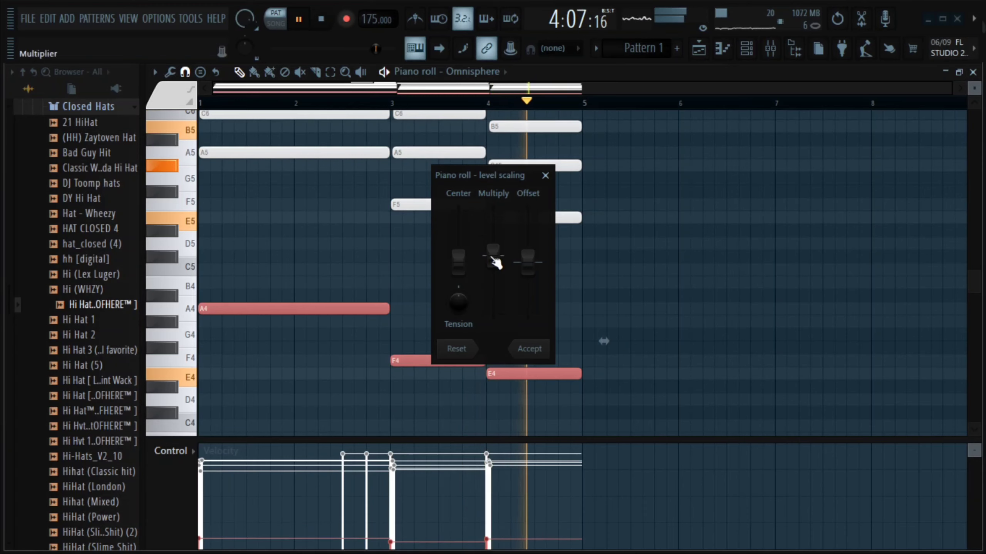
pyautogui.click(533, 349)
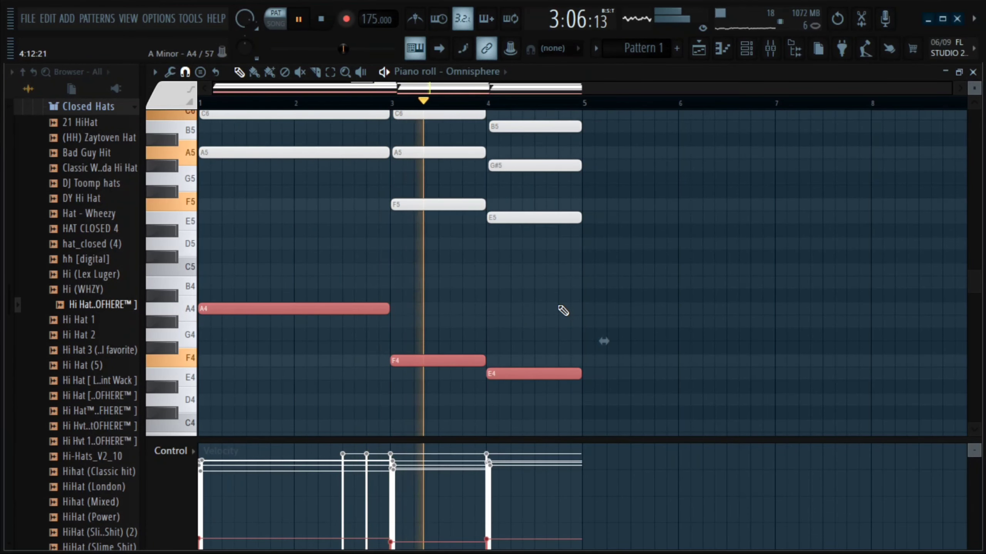
# - Add a softer E7 melody note from the start of bar 1 to the middle of bar 2
pyautogui.scroll(6, 559, 307)
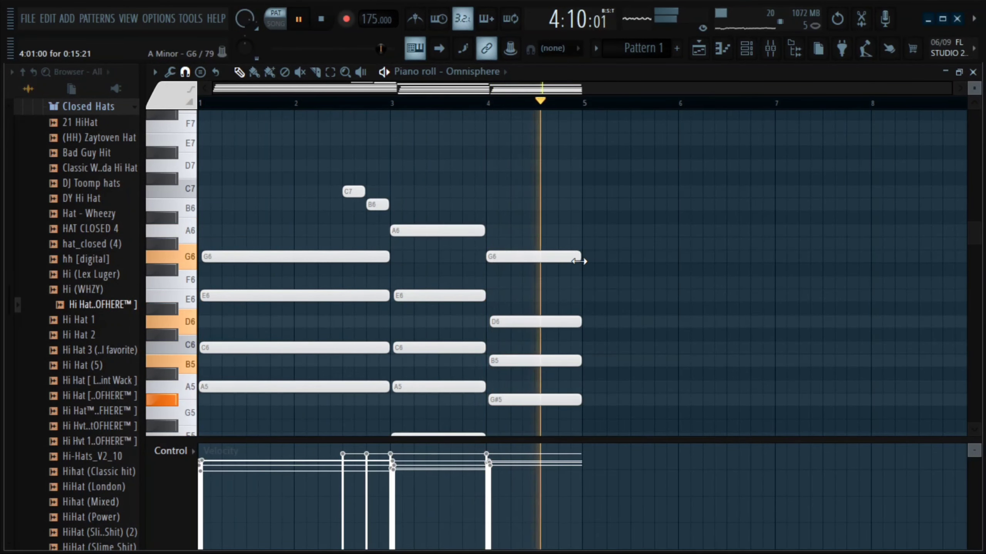
pyautogui.press('space')
pyautogui.moveTo(230, 204); pyautogui.dragTo(146, 139)
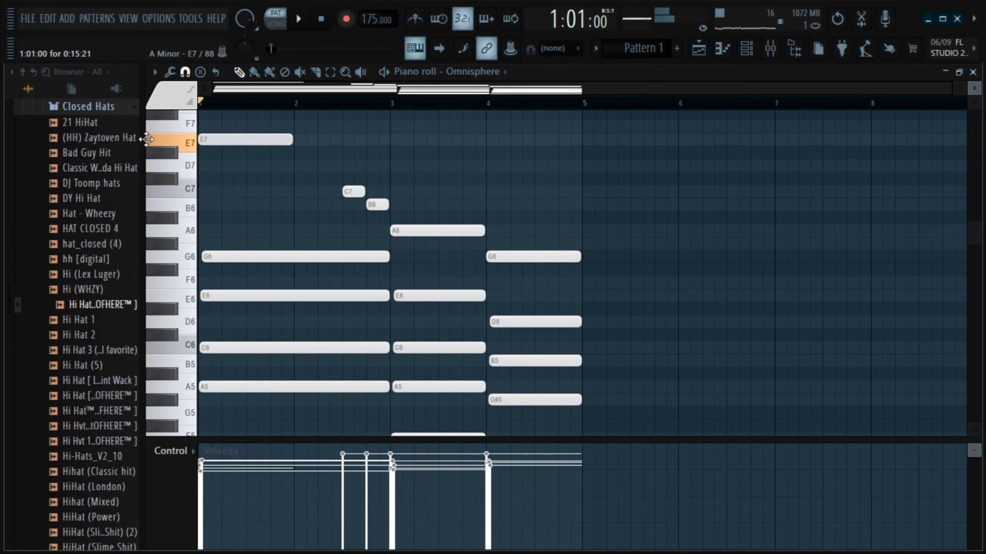
pyautogui.press('space')
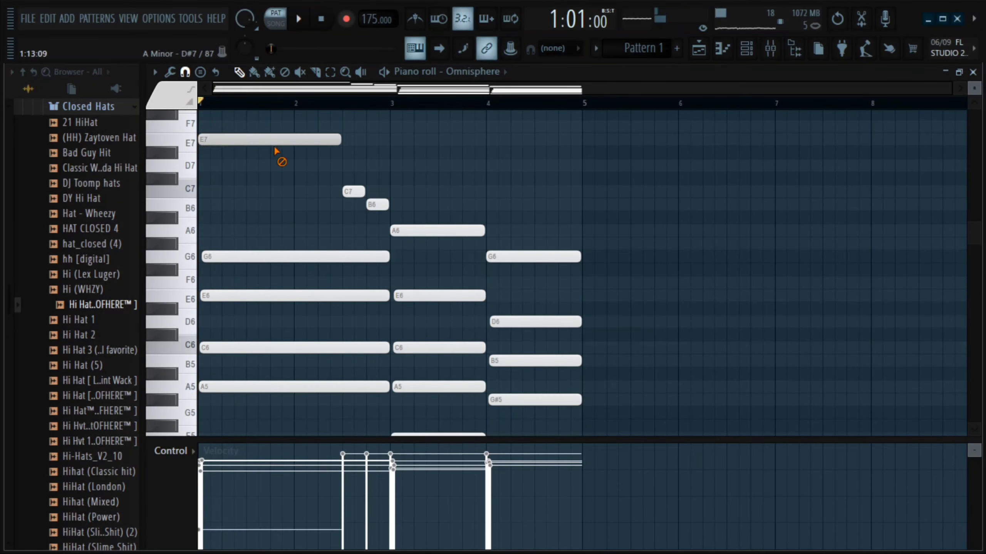
# - Remove the long E7 melody note at the start of bar 1, auditioning B6 and C7 in its place
pyautogui.rightClick(274, 143)
pyautogui.moveTo(215, 203); pyautogui.dragTo(201, 202)
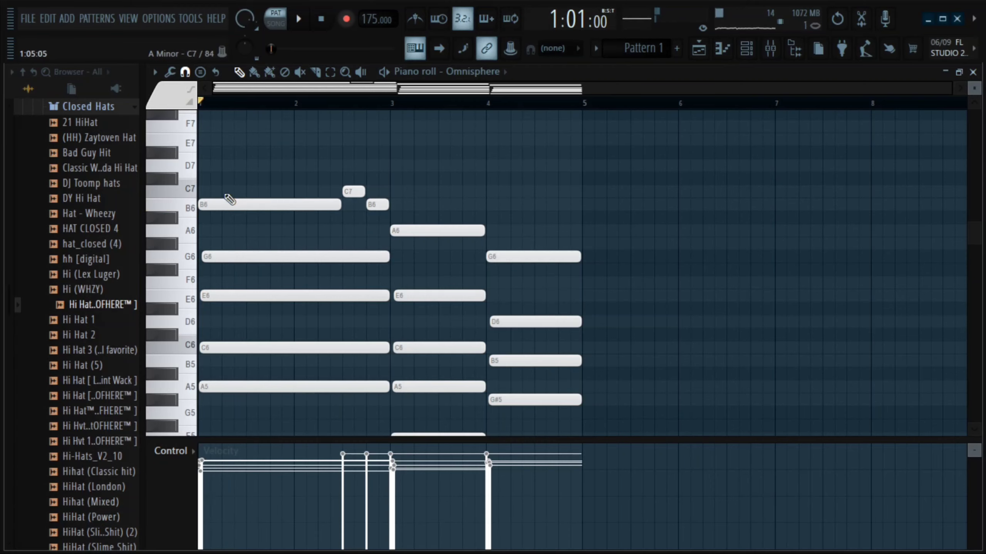
pyautogui.press('space')
pyautogui.rightClick(310, 194)
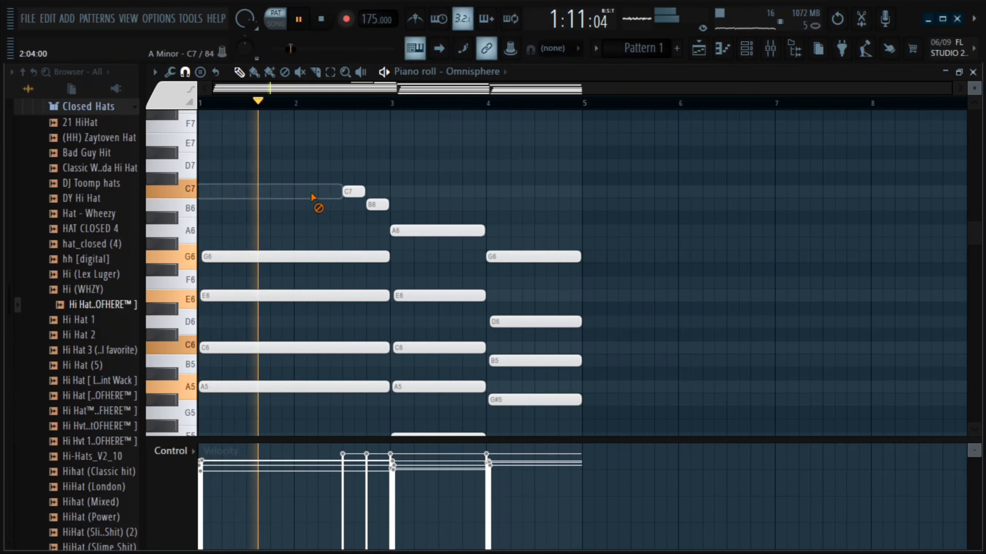
pyautogui.press('space')
pyautogui.moveTo(214, 219); pyautogui.dragTo(199, 226)
pyautogui.press('space')
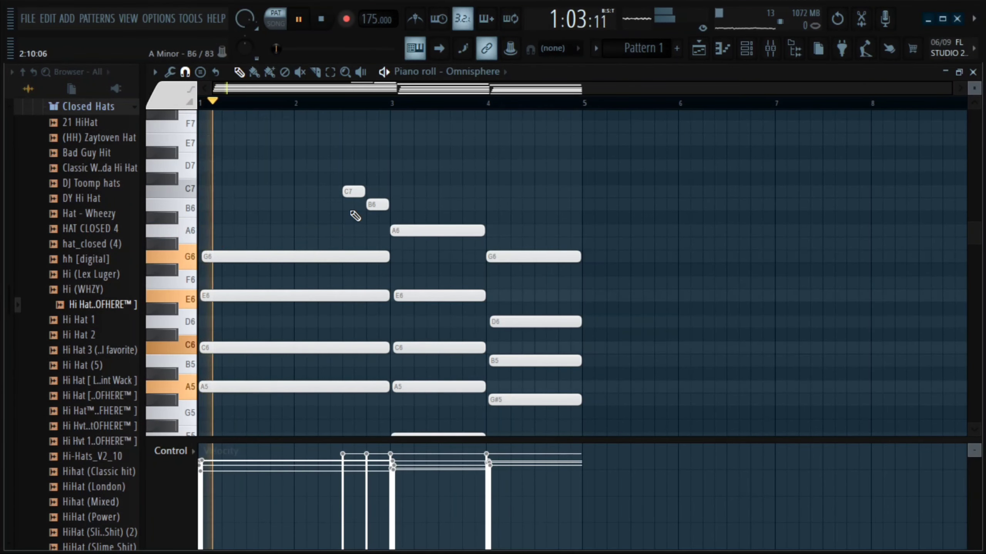
# - Duplicate all notes of the four-bar progression into bars 5 to 8 and deselect them
pyautogui.scroll(-3, 546, 180)
pyautogui.scroll(2, 583, 186)
pyautogui.hotkey('ctrl', 'a')
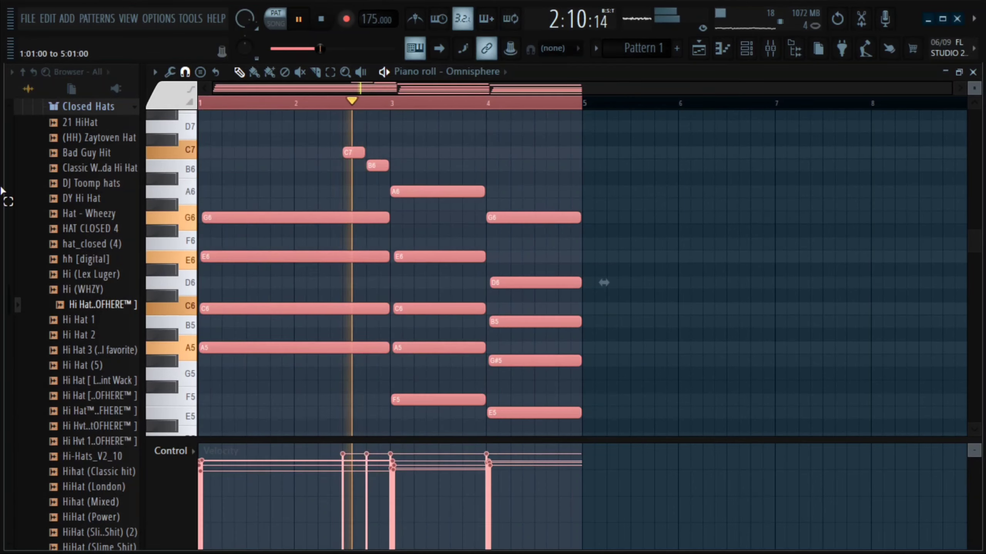
pyautogui.hotkey('ctrl', 'b')
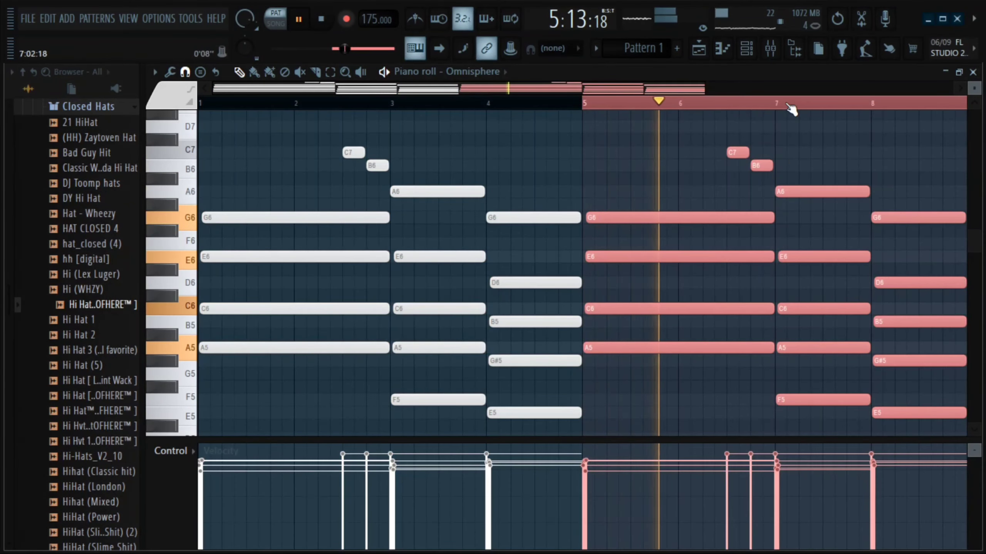
pyautogui.scroll(-2, 636, 112)
pyautogui.keyDown('ctrl'); pyautogui.click(582, 106); pyautogui.keyUp('ctrl')
pyautogui.scroll(2, 576, 132)
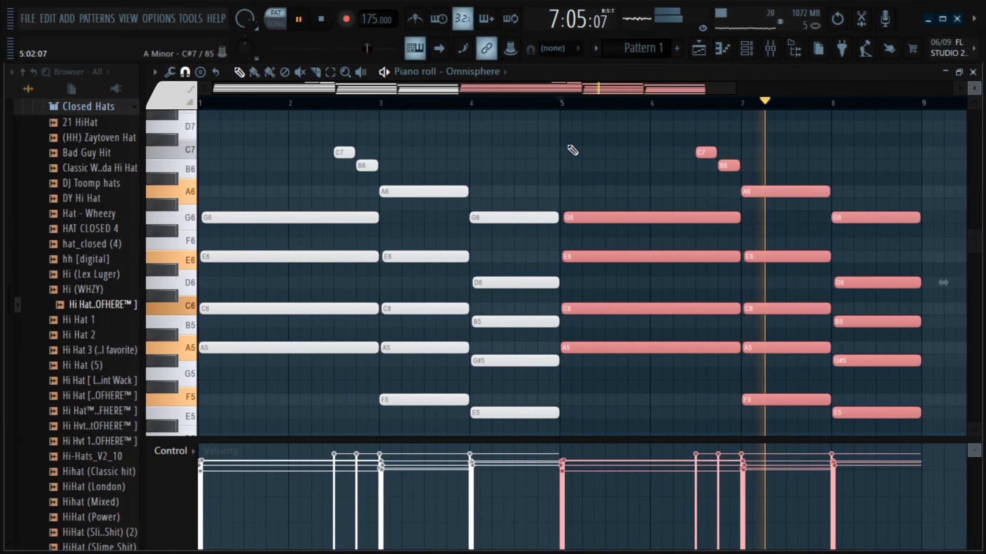
pyautogui.keyDown('ctrl'); pyautogui.click(575, 151); pyautogui.keyUp('ctrl')
# - Flip the whole eight-bar score horizontally with the score flipper and play it back
pyautogui.scroll(-2, 621, 188)
pyautogui.scroll(-3, 713, 253)
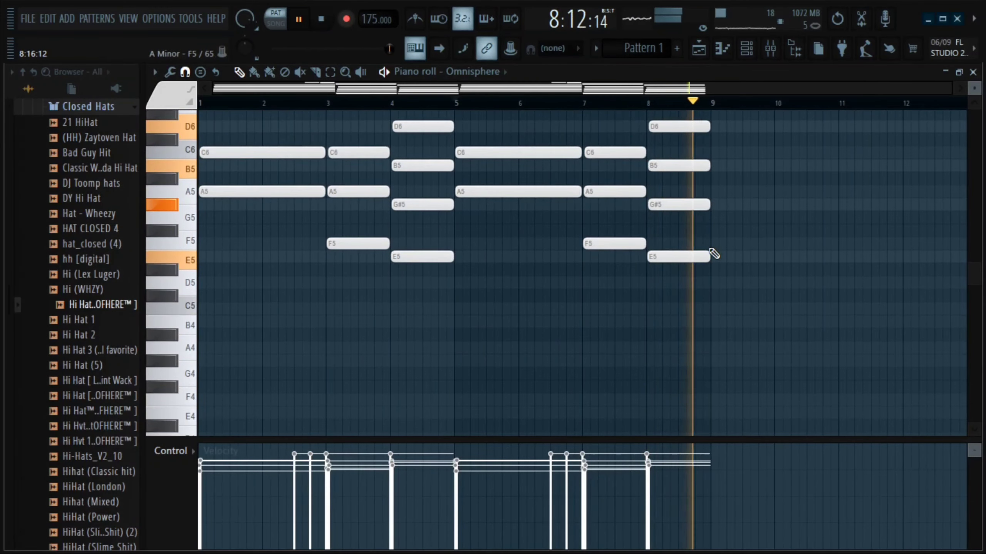
pyautogui.press('space')
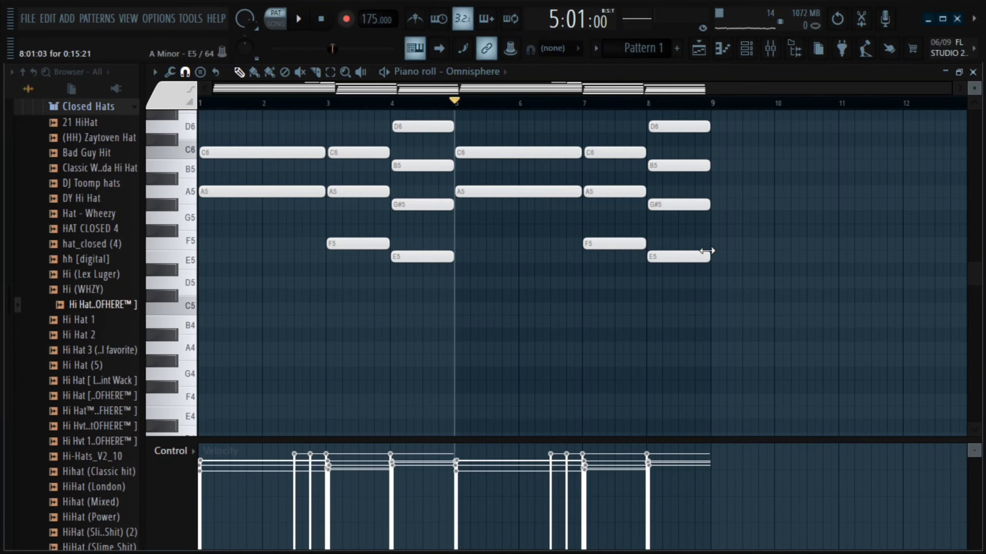
pyautogui.hotkey('alt', 'y')
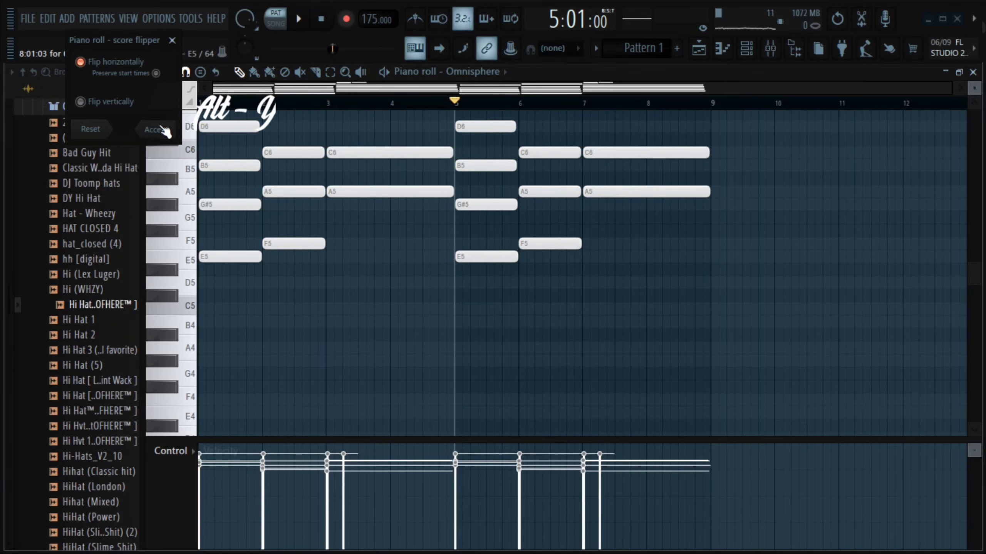
pyautogui.scroll(4, 341, 205)
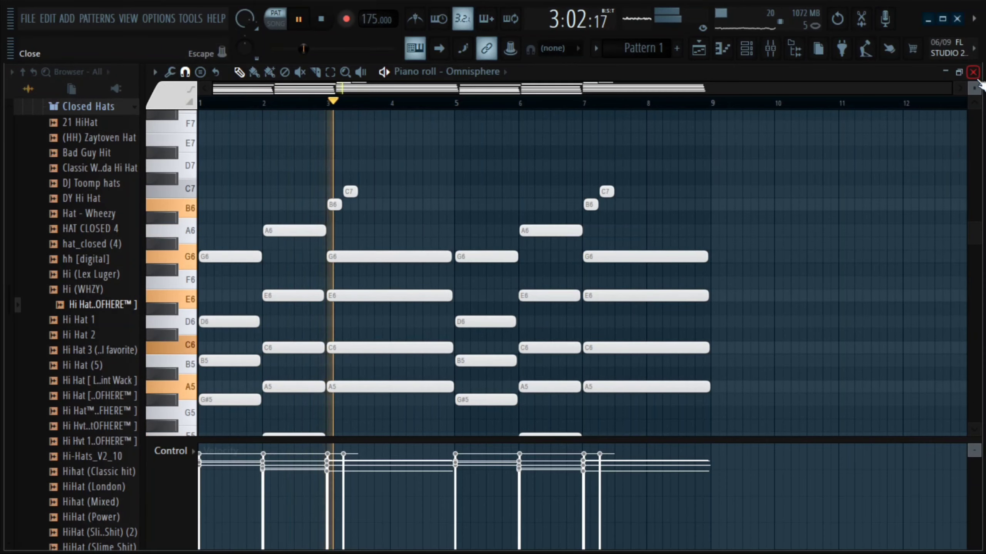
# - Place the Pattern 1 clip at bar 1 of Track 1 in the playlist
pyautogui.press('F5')
pyautogui.click(378, 130)
pyautogui.moveTo(541, 138); pyautogui.dragTo(471, 125)
pyautogui.press('space')
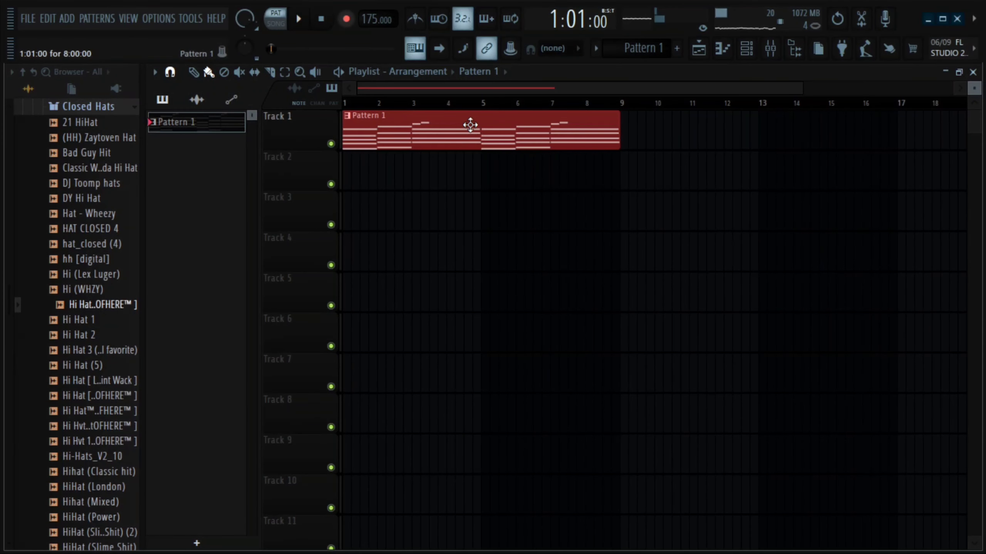
# - Consolidate the Pattern 1 clip to audio, then enable Reverse on the consolidated sample and play it back
pyautogui.hotkey('ctrl', 'alt', 'c')
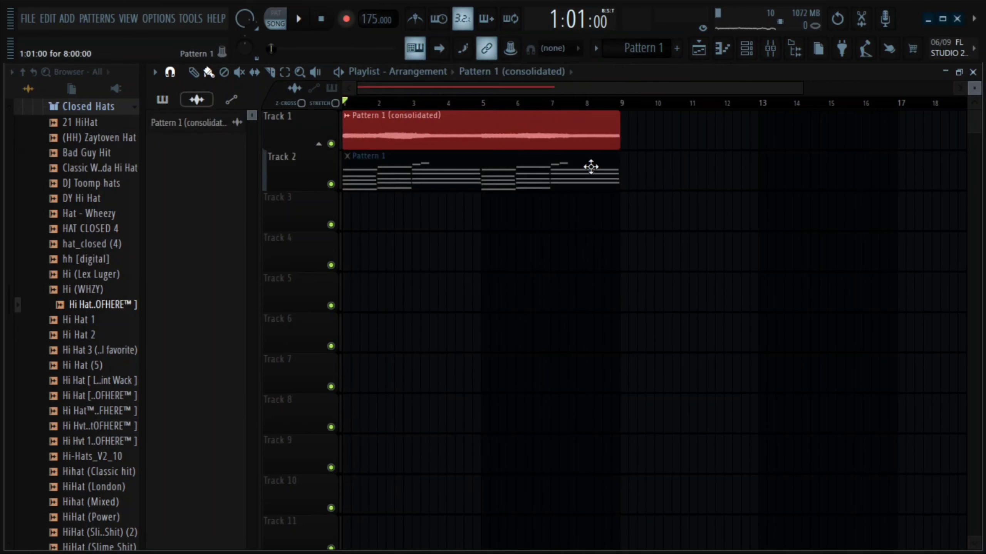
pyautogui.doubleClick(546, 133)
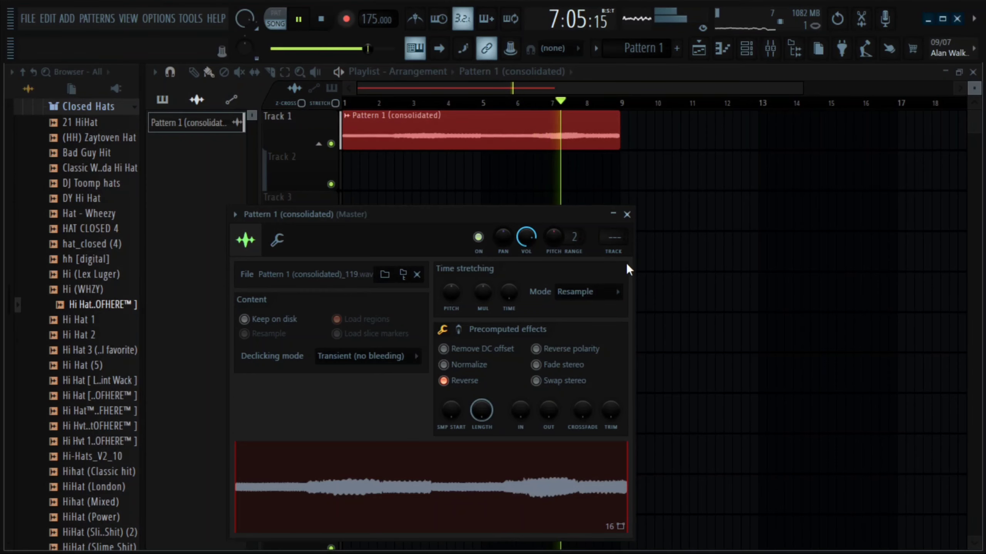
pyautogui.click(628, 215)
pyautogui.press('space')
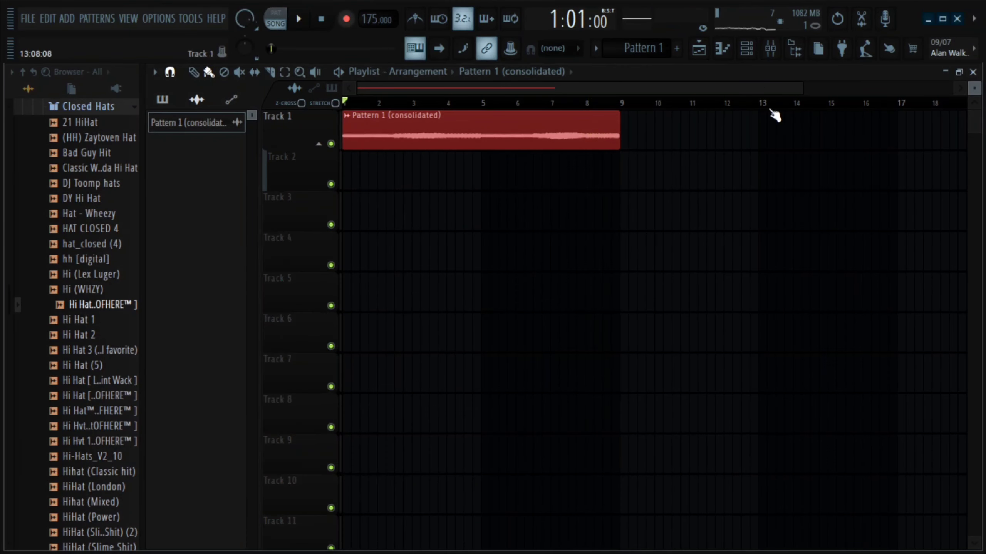
pyautogui.press('space')
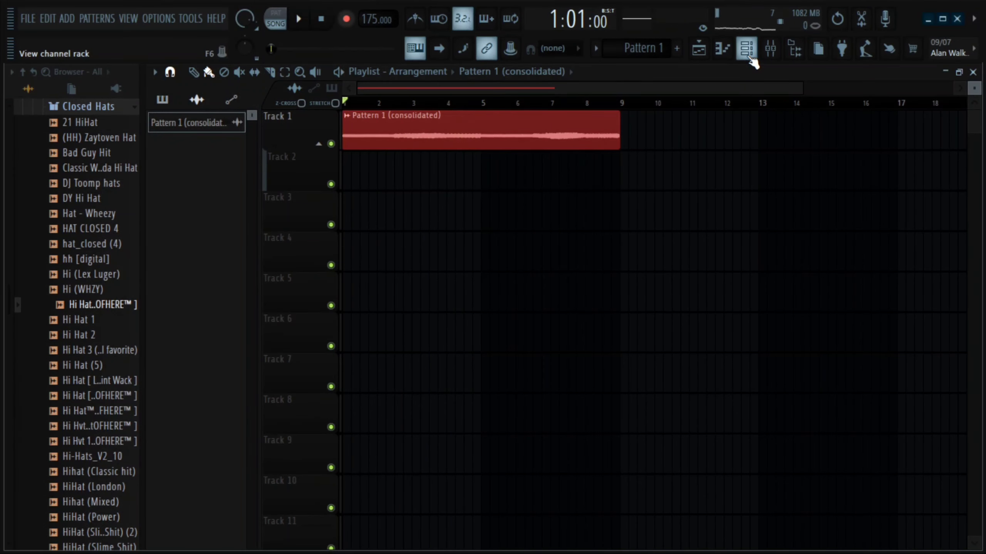
# - Add a new Omnisphere channel and load the patch Lead - Owl Hour
pyautogui.click(751, 59)
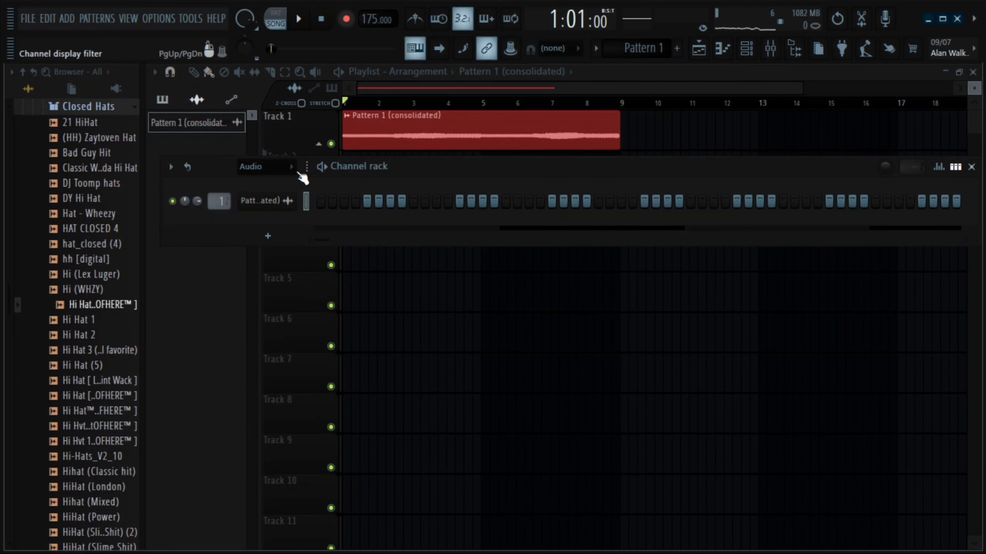
pyautogui.moveTo(421, 184); pyautogui.dragTo(396, 164)
pyautogui.click(267, 216)
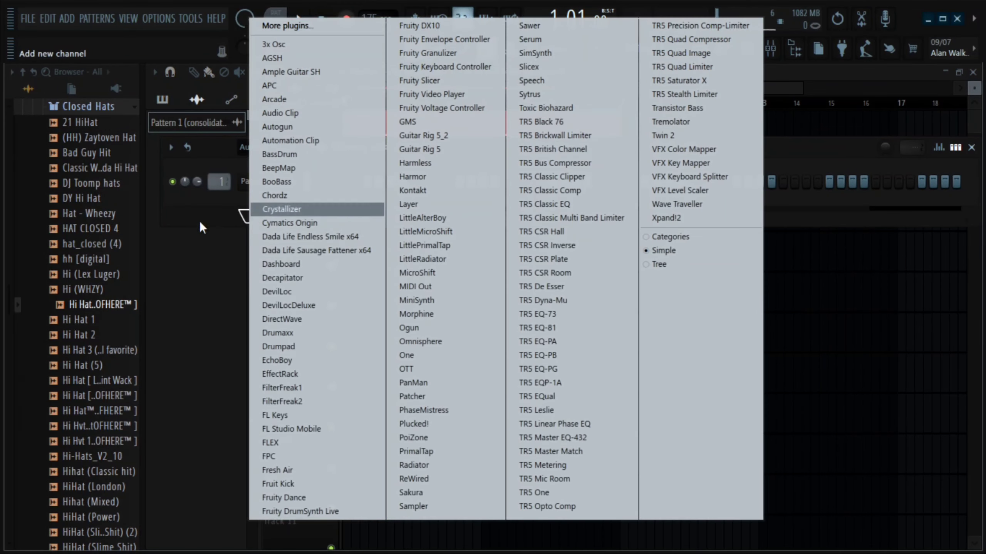
pyautogui.click(264, 210)
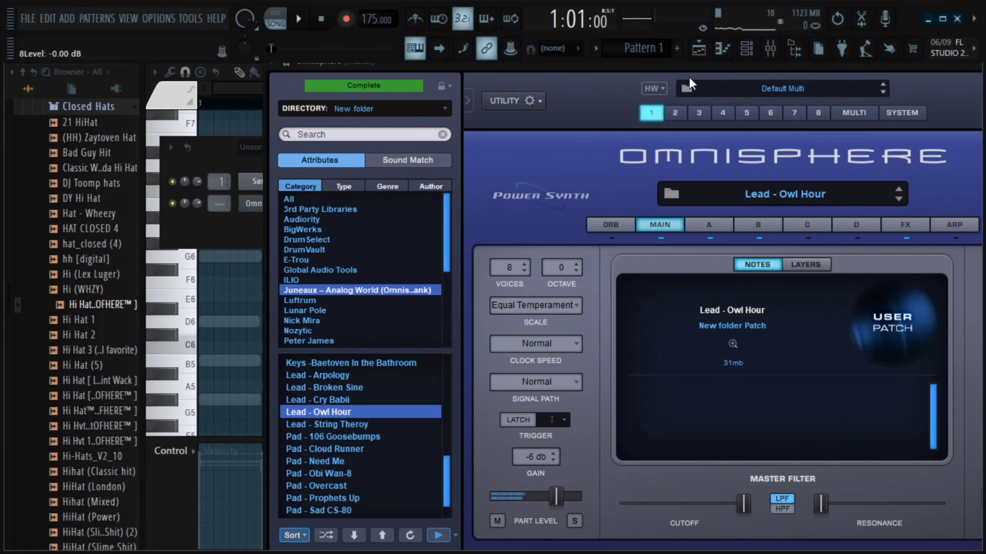
pyautogui.moveTo(689, 77); pyautogui.dragTo(383, 241)
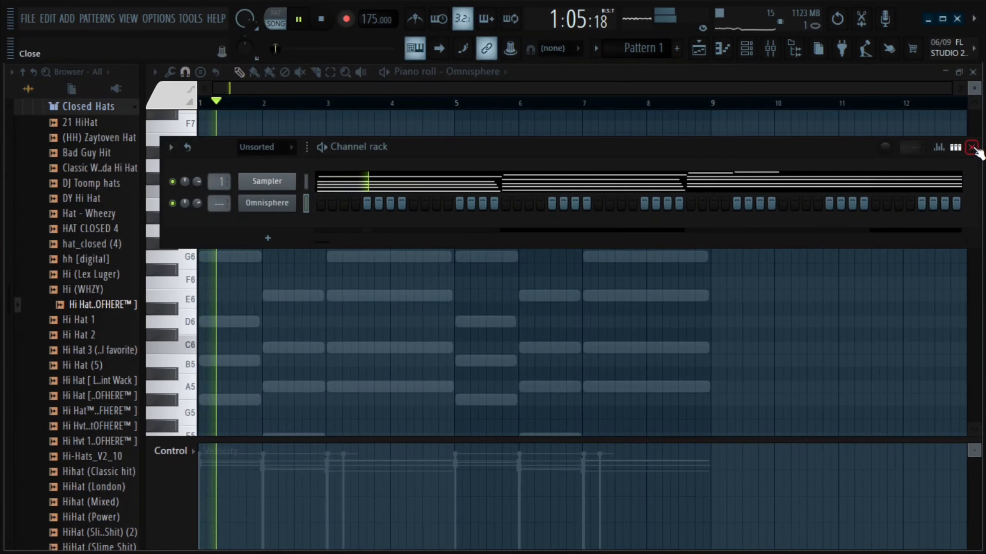
pyautogui.click(972, 147)
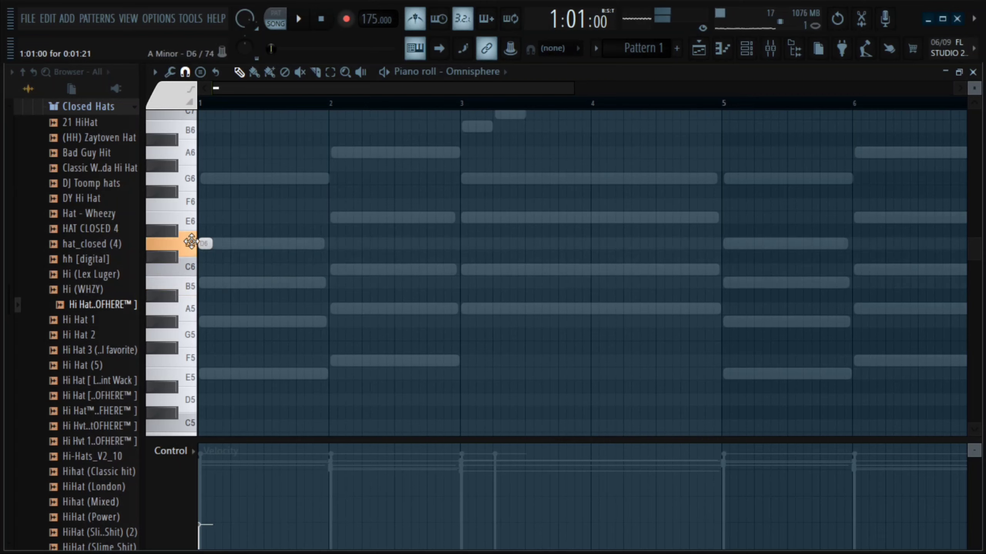
# - Place short melody notes at the starts of bars 1 to 4: G6, A6, G6 and E6
pyautogui.moveTo(189, 310); pyautogui.dragTo(155, 181)
pyautogui.press('space')
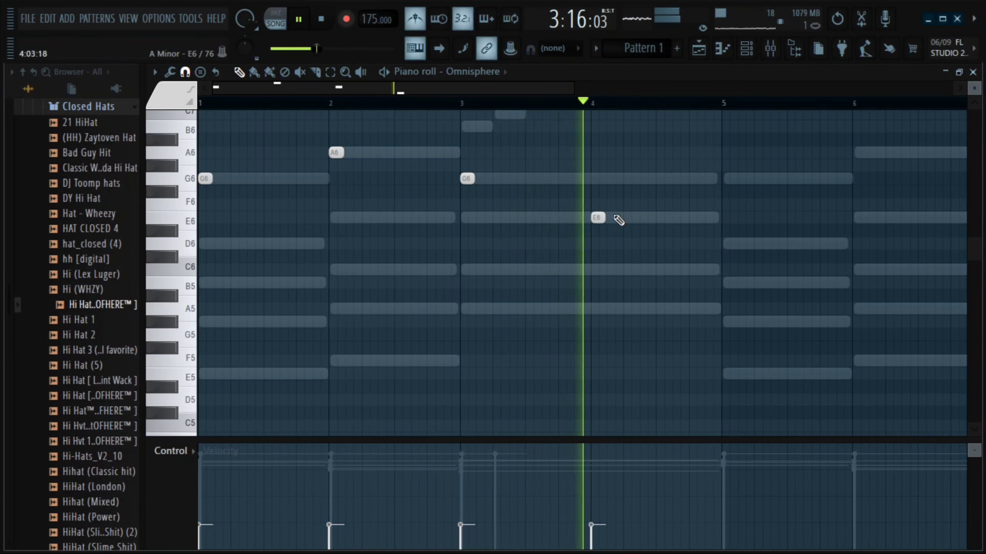
# - Add short mid-bar notes on B6 in bar 2, E6 in bar 3 and D6 in bar 4, and turn off the metronome
pyautogui.scroll(4, 249, 216)
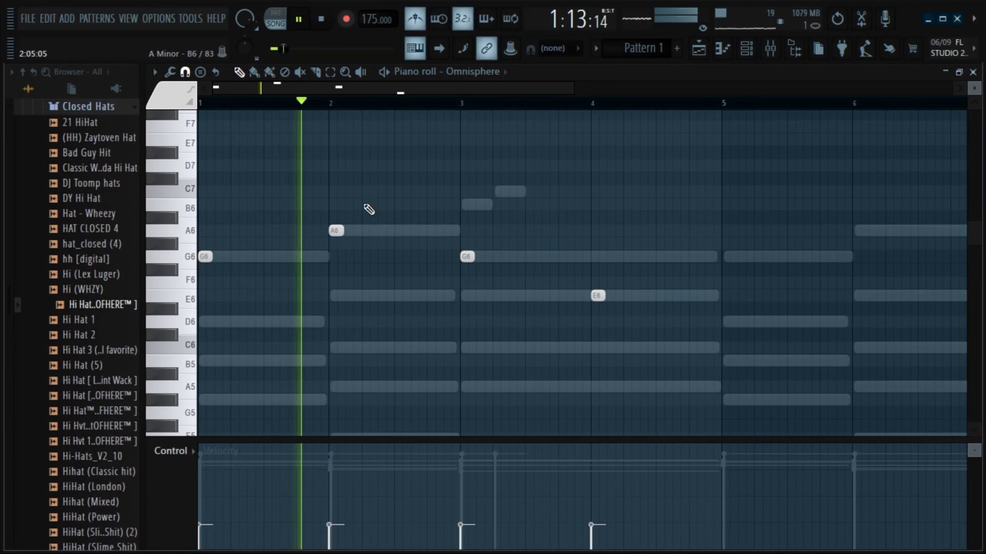
pyautogui.click(392, 205)
pyautogui.press('space')
pyautogui.click(398, 192)
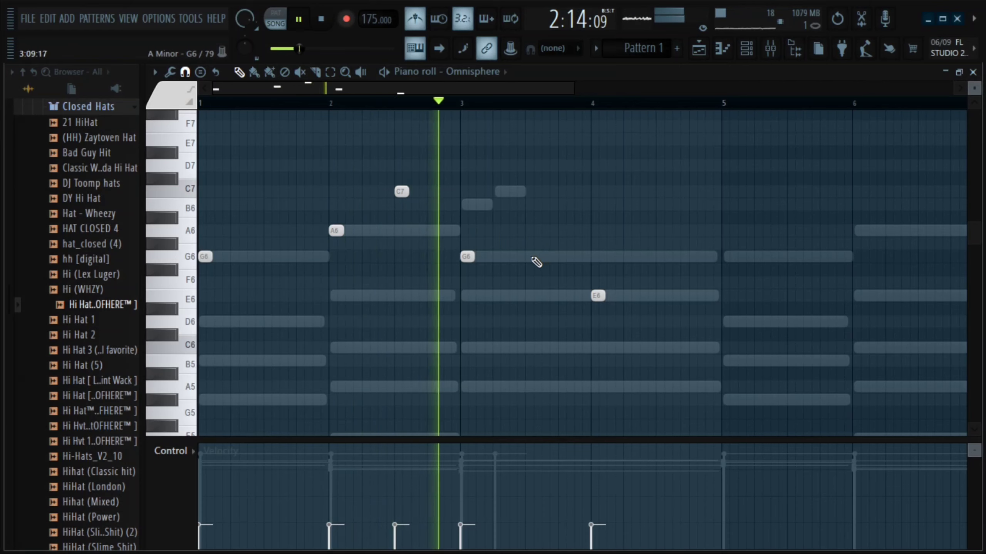
pyautogui.click(538, 297)
pyautogui.press('space')
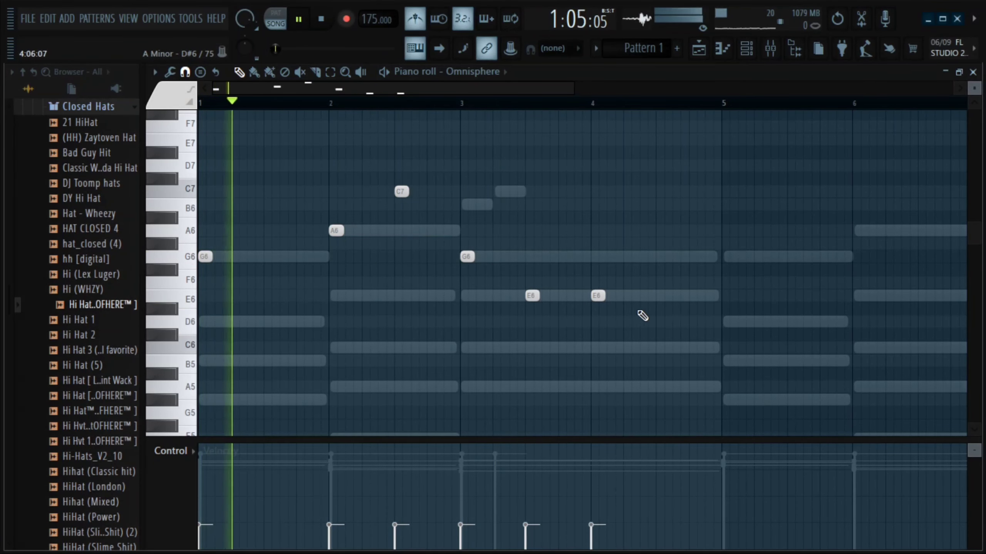
pyautogui.click(660, 322)
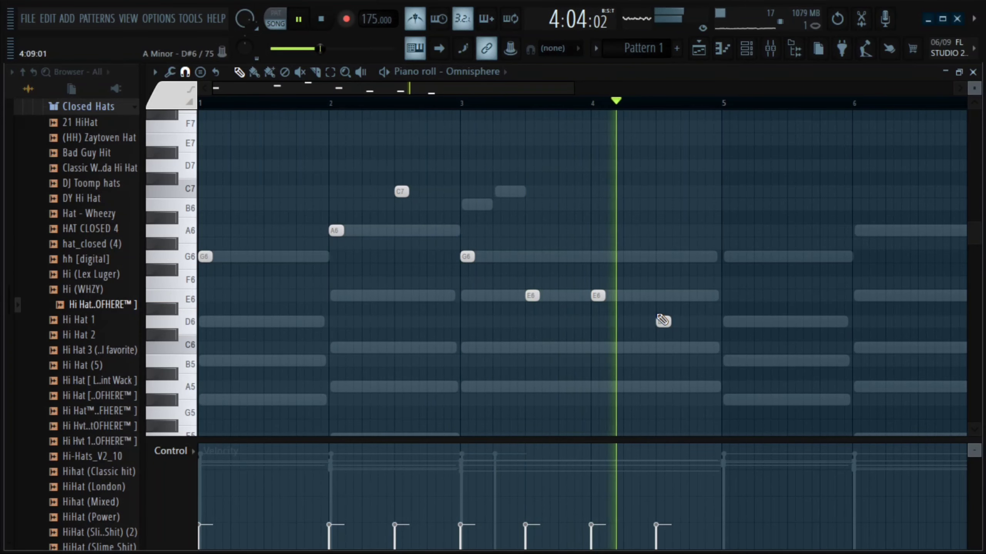
pyautogui.moveTo(402, 191); pyautogui.dragTo(407, 204)
pyautogui.click(414, 18)
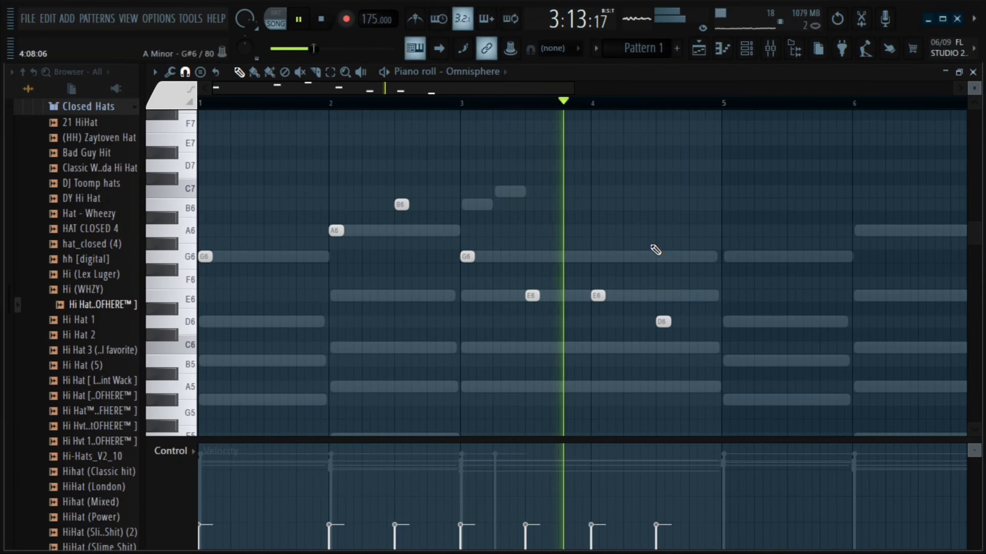
# - With the snap at 1/3 step, add tiny grace notes: G#6 just before bar 2's A6 and A6 just before the mid-bar B6
pyautogui.scroll(4, 219, 155)
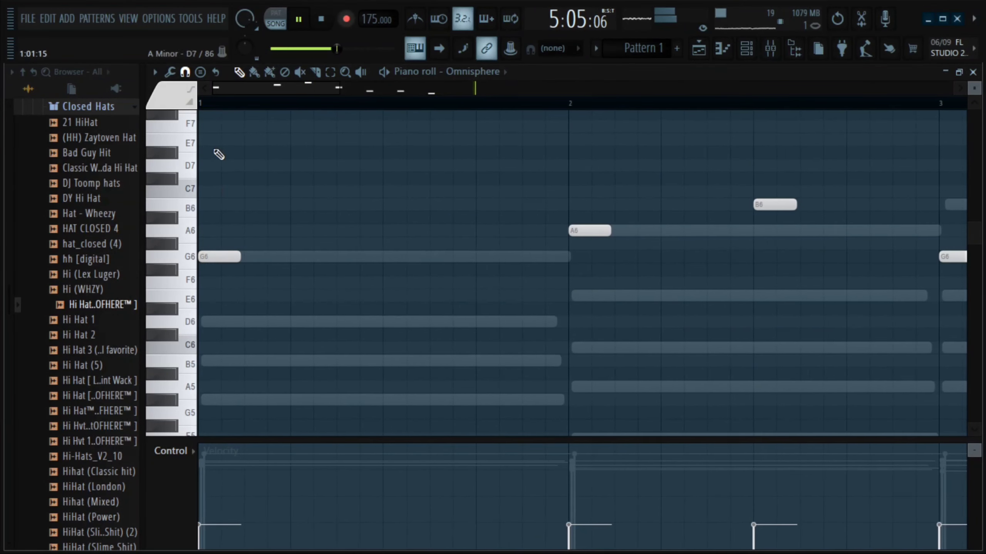
pyautogui.click(186, 73)
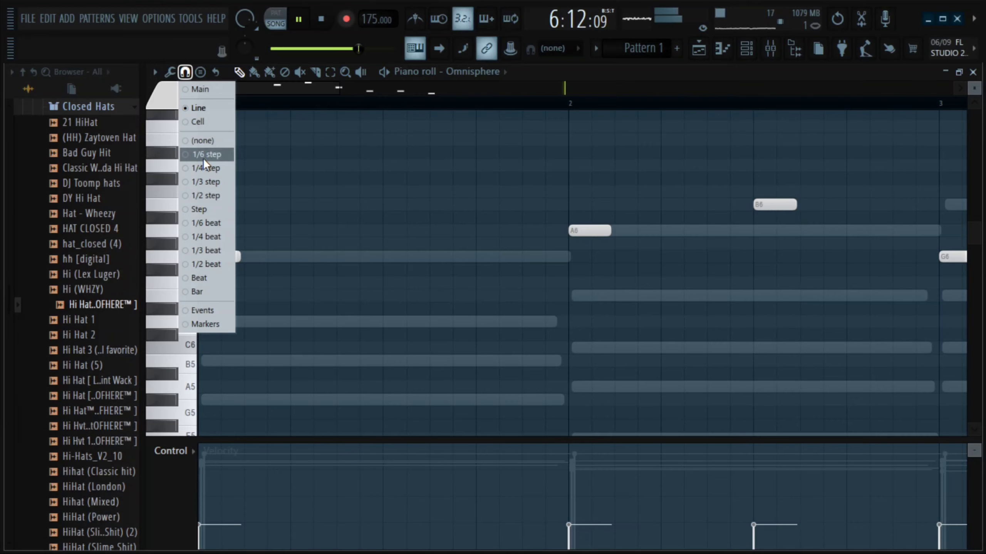
pyautogui.click(217, 182)
pyautogui.press('space')
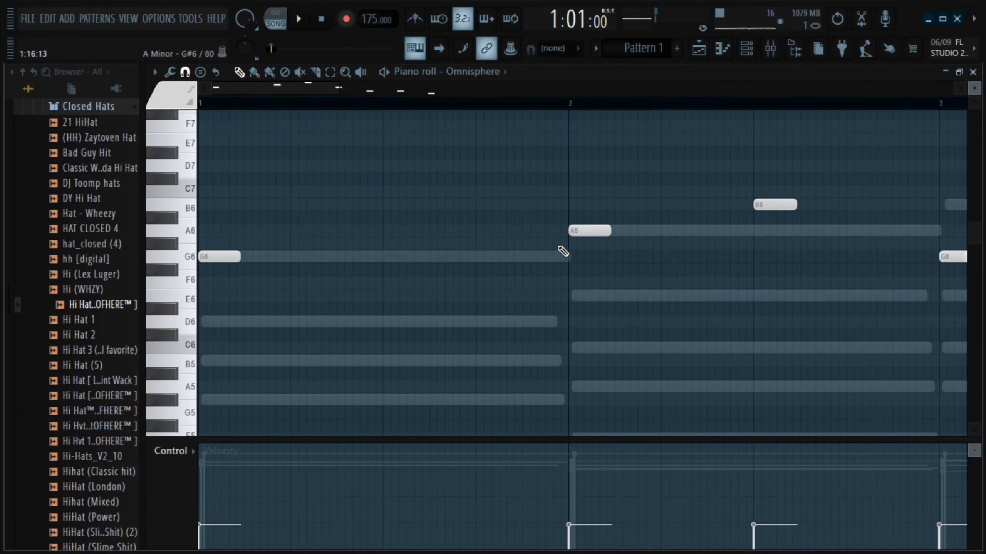
pyautogui.press('space')
pyautogui.moveTo(602, 244); pyautogui.dragTo(550, 264)
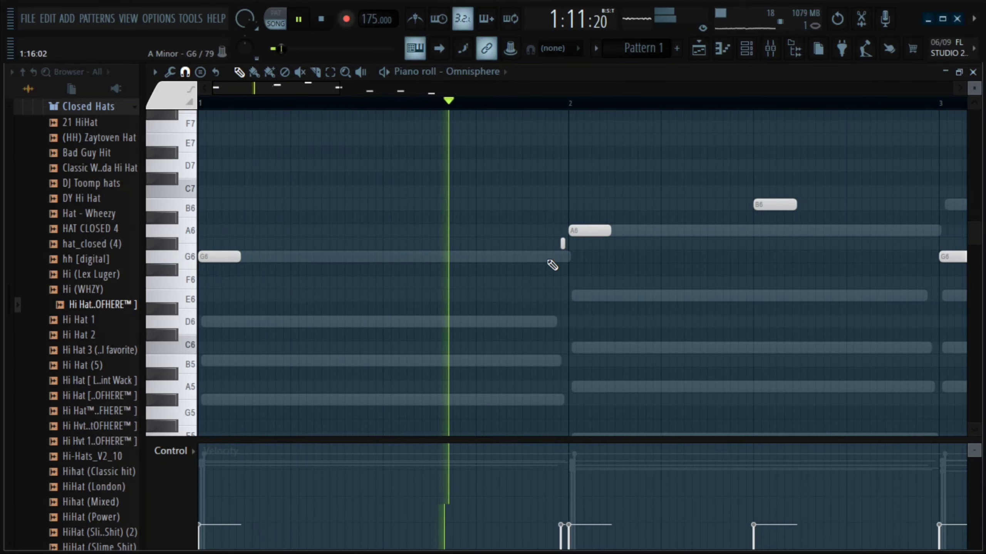
pyautogui.click(748, 229)
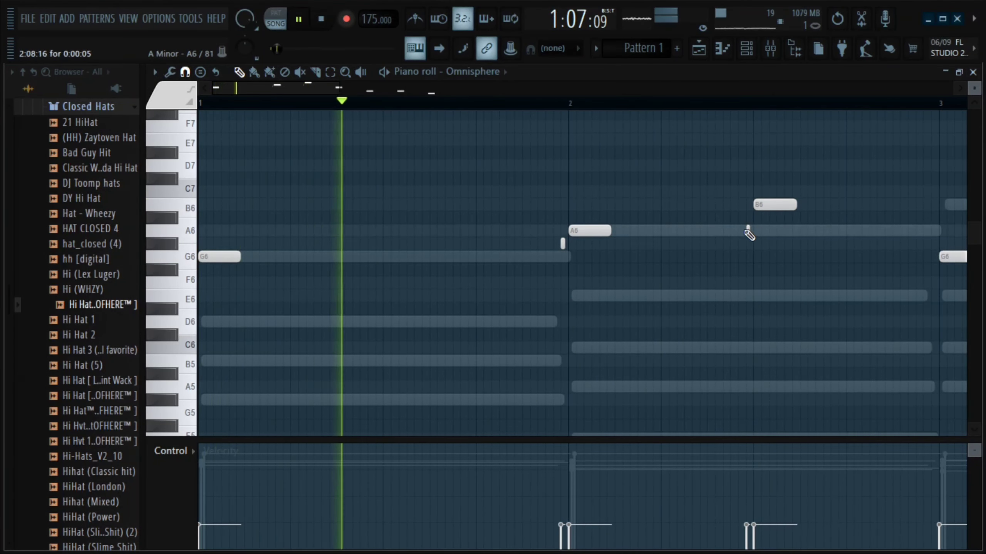
# - Add tiny grace notes: F6 just before bar 3's G6 and D6 just before the E6 in the middle of bar 3
pyautogui.scroll(-4, 720, 291)
pyautogui.scroll(3, 671, 305)
pyautogui.scroll(3, 551, 293)
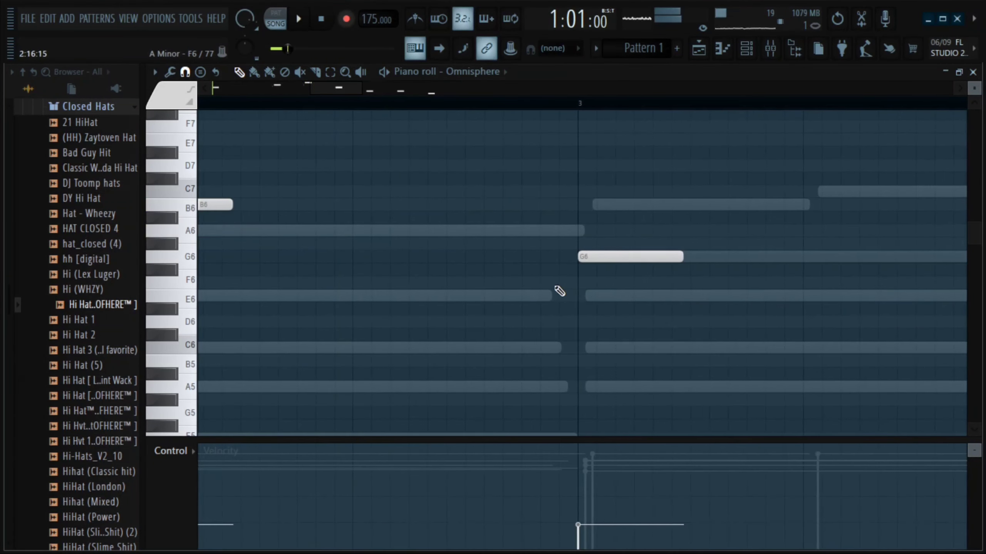
pyautogui.press('space')
pyautogui.scroll(-4, 557, 284)
pyautogui.scroll(3, 540, 326)
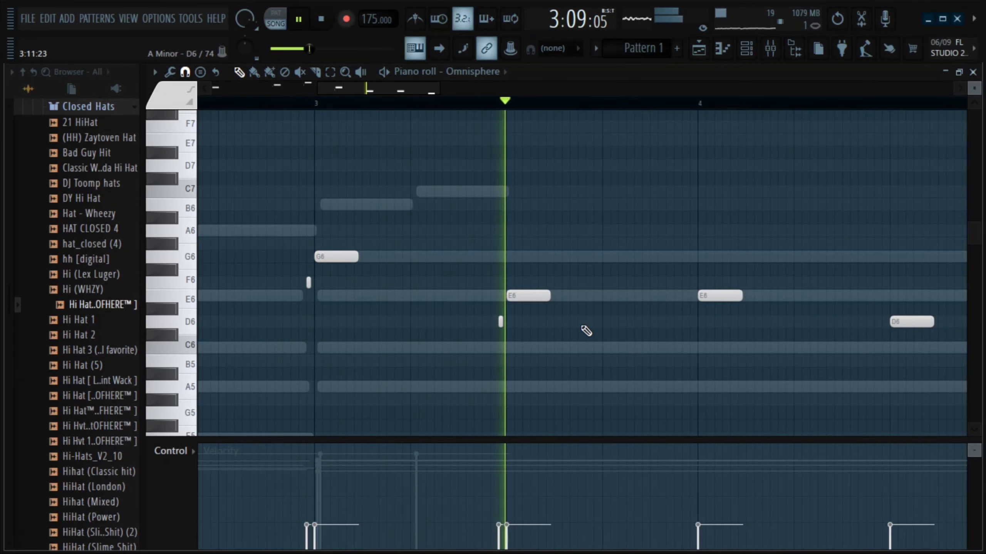
# - Add a tiny D6 grace note just before the E6 at the start of bar 4
pyautogui.press('space')
pyautogui.press('space')
pyautogui.scroll(-3, 692, 328)
pyautogui.scroll(3, 644, 324)
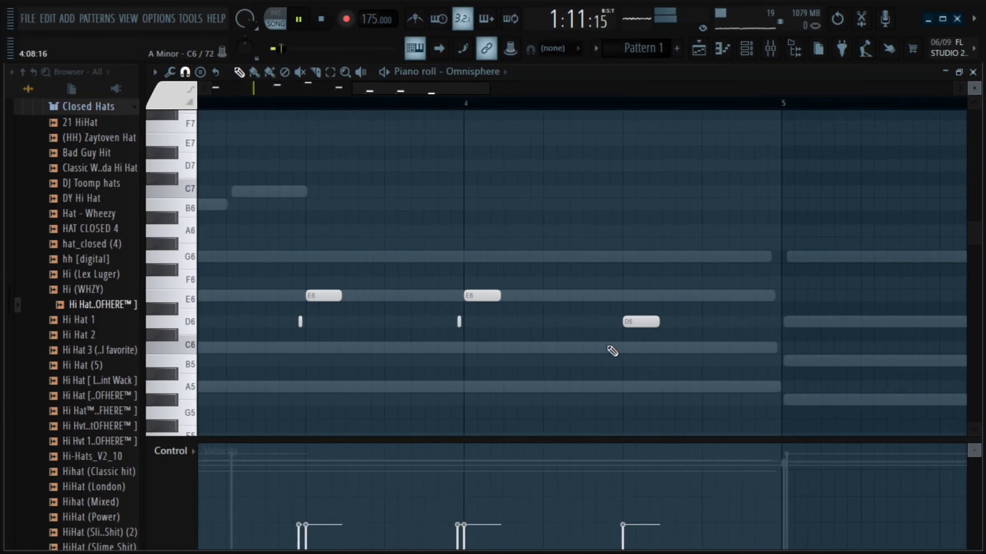
pyautogui.scroll(-4, 505, 326)
pyautogui.scroll(3, 356, 325)
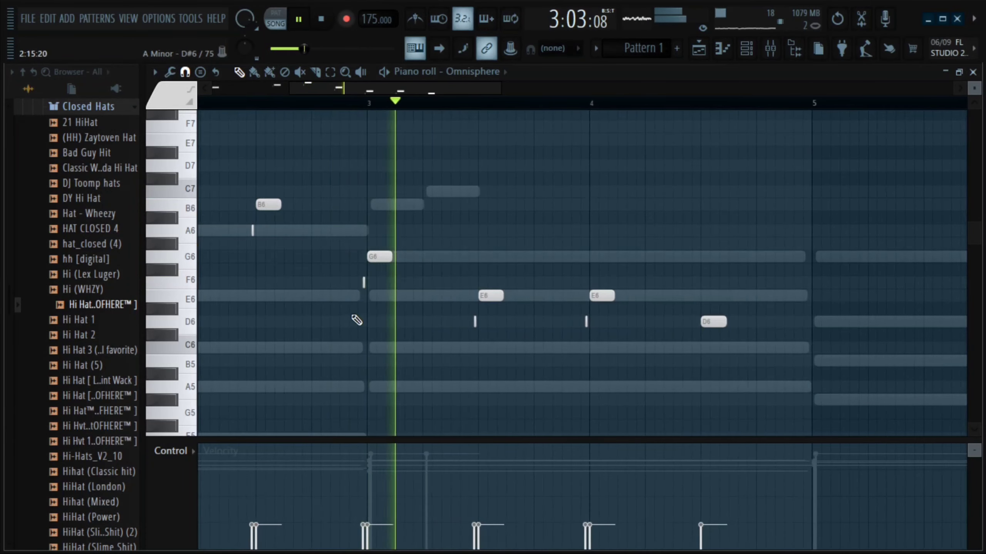
# - Add a tiny C6 grace note just before the D6 in the middle of bar 4
pyautogui.press('space')
pyautogui.scroll(4, 747, 363)
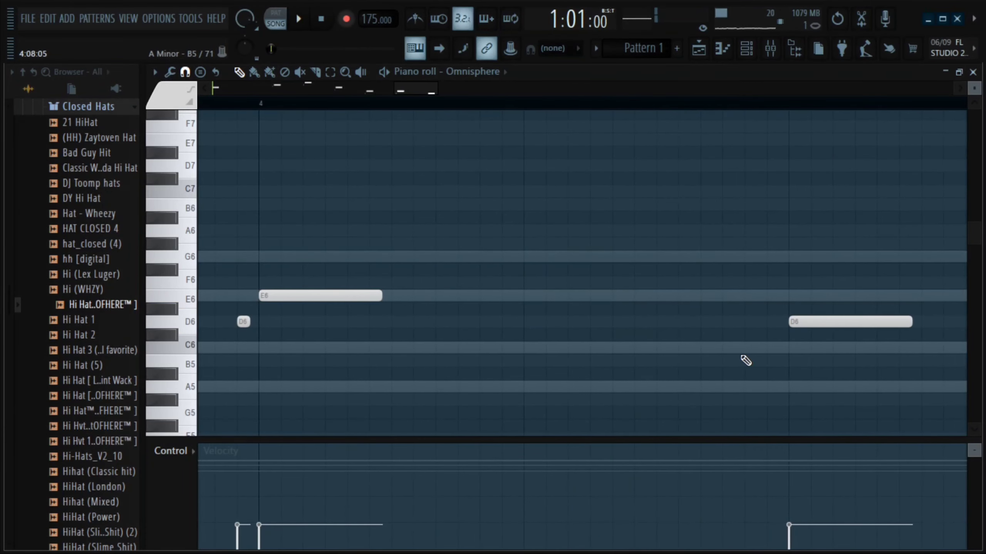
pyautogui.scroll(-4, 766, 358)
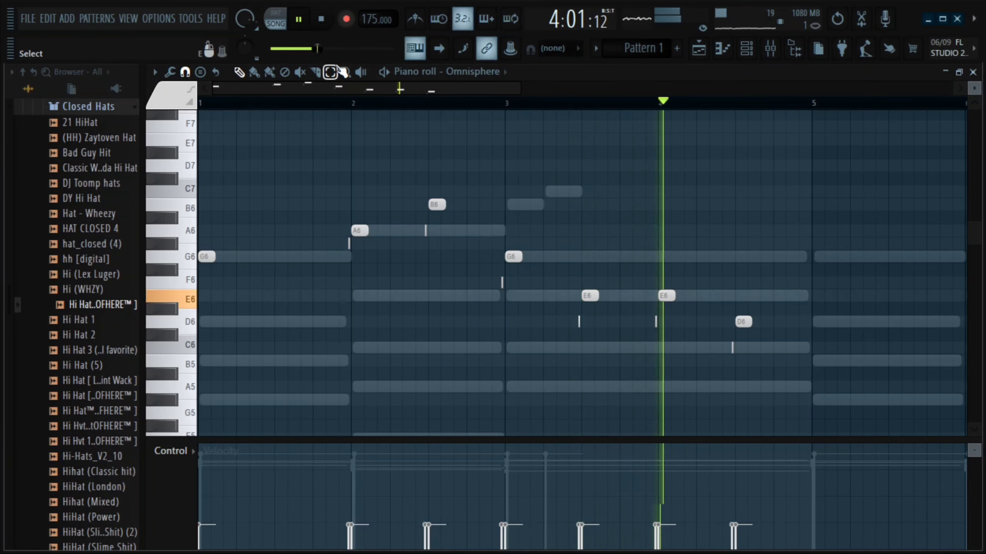
# - Raise the E6 note in the middle of bar 3 to F6 and play back the melody
pyautogui.click(185, 73)
pyautogui.click(196, 108)
pyautogui.press('space')
pyautogui.scroll(1, 586, 304)
pyautogui.scroll(2, 588, 308)
pyautogui.keyDown('ctrl'); pyautogui.scroll(3, 590, 310); pyautogui.keyUp('ctrl')
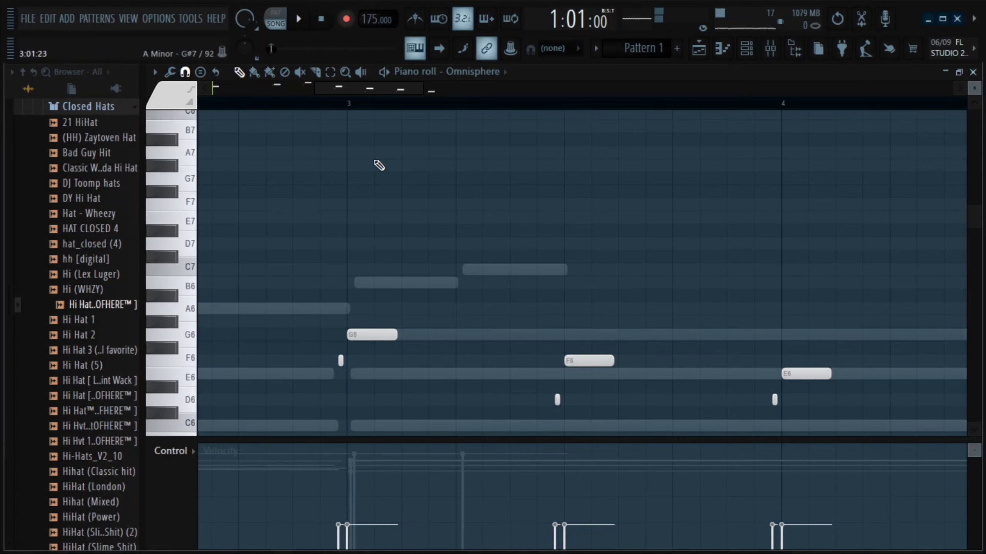
pyautogui.press('space')
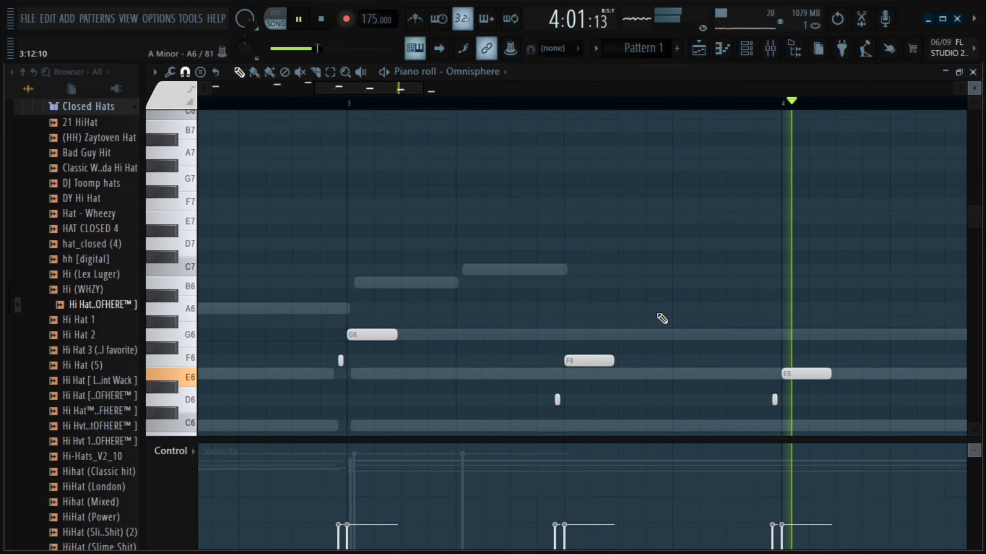
# - Duplicate the whole four-bar melody into bars 5 to 8, play it back and clear the selection
pyautogui.keyDown('ctrl'); pyautogui.scroll(-3, 659, 319); pyautogui.keyUp('ctrl')
pyautogui.scroll(-4, 641, 313)
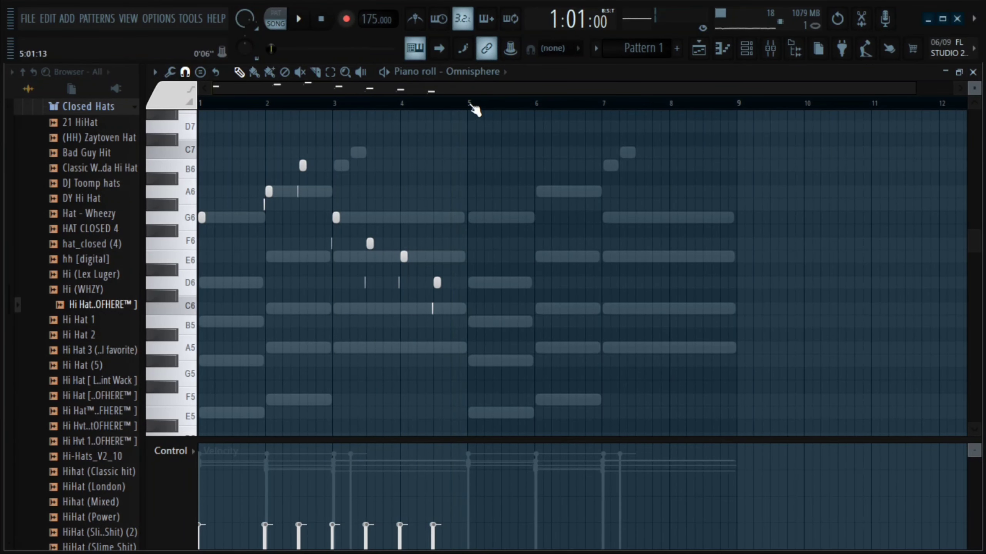
pyautogui.hotkey('ctrl', 'a')
pyautogui.hotkey('ctrl', 'b')
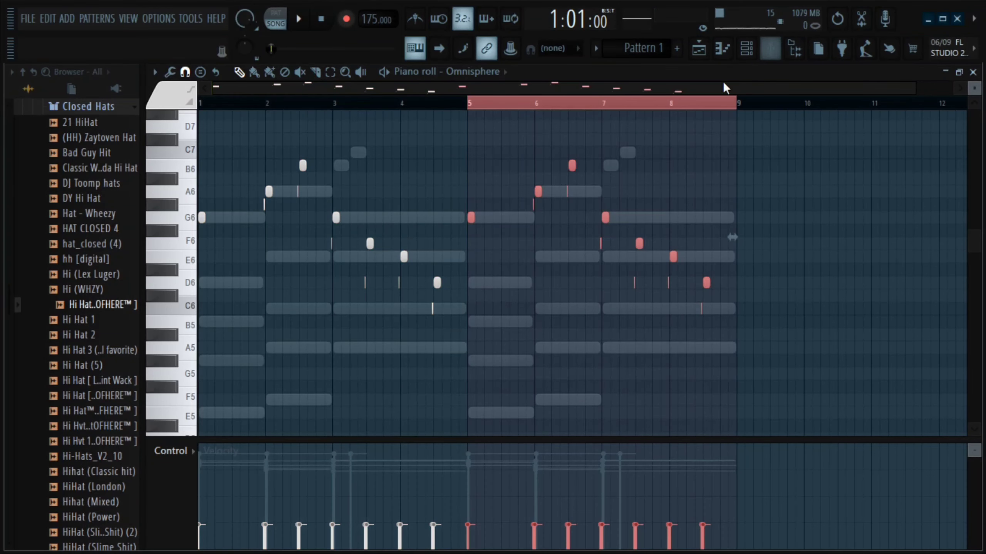
pyautogui.scroll(1, 705, 102)
pyautogui.press('space')
pyautogui.hotkey('ctrl', 'd')
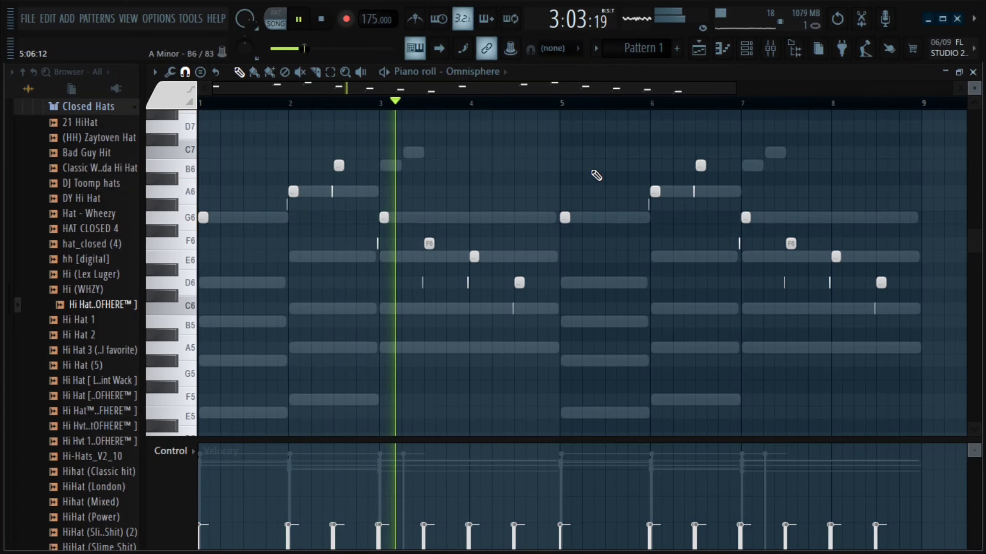
# - Try the melody an octave higher and back, and set the Omnisphere channel's volume to 70%
pyautogui.hotkey('ctrl', 'Down')
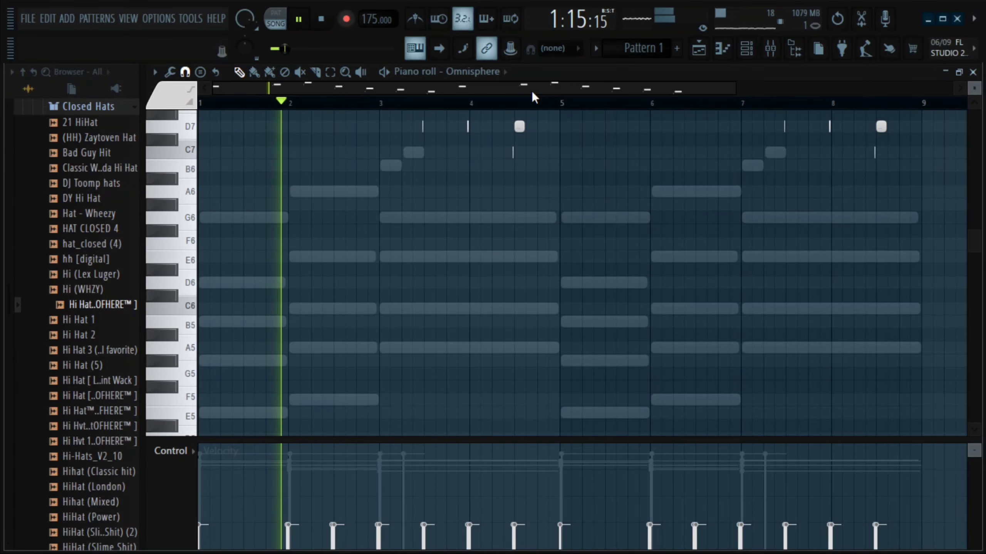
pyautogui.hotkey('ctrl', 'Down')
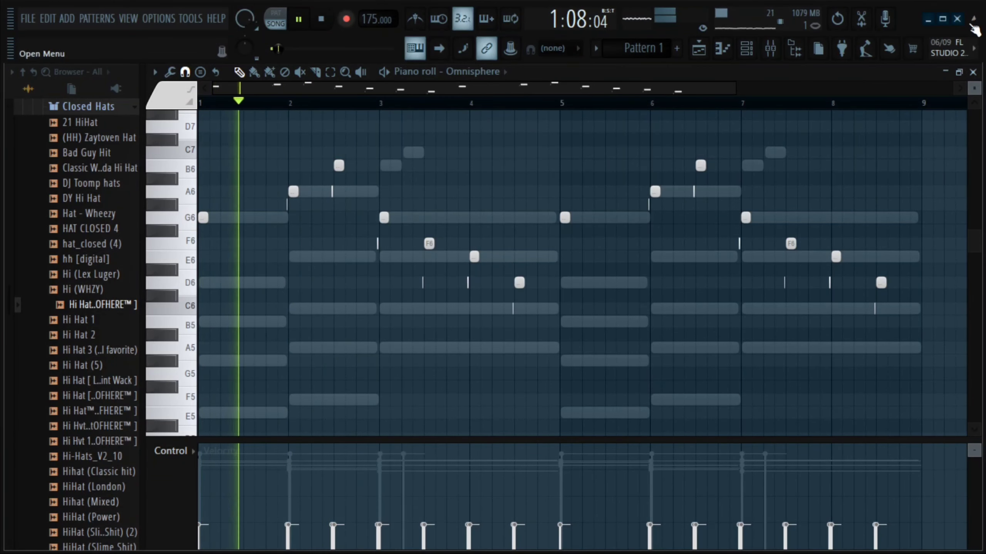
pyautogui.click(747, 51)
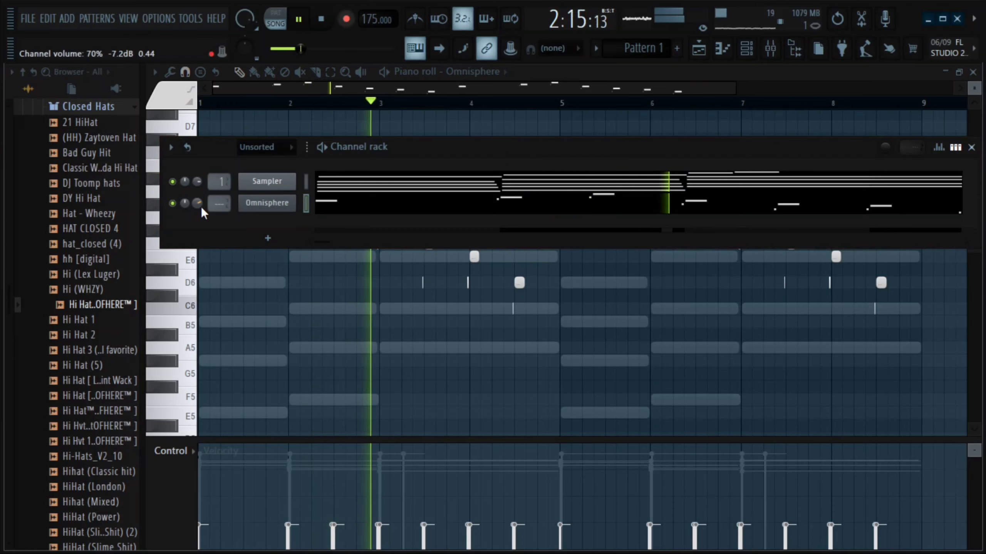
pyautogui.click(971, 147)
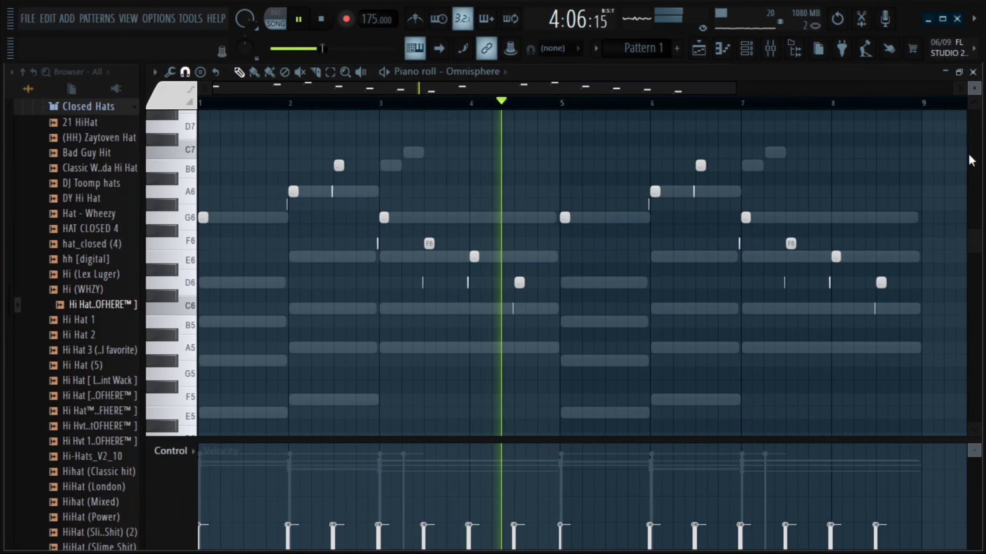
# - Flip the lead melody horizontally with the score flipper and close the piano roll
pyautogui.hotkey('alt', 'y')
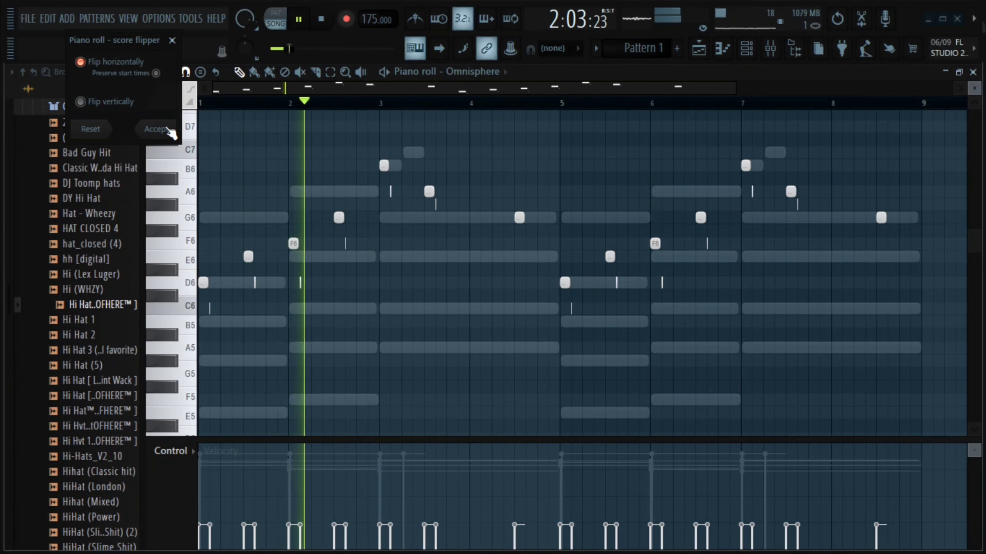
pyautogui.click(156, 130)
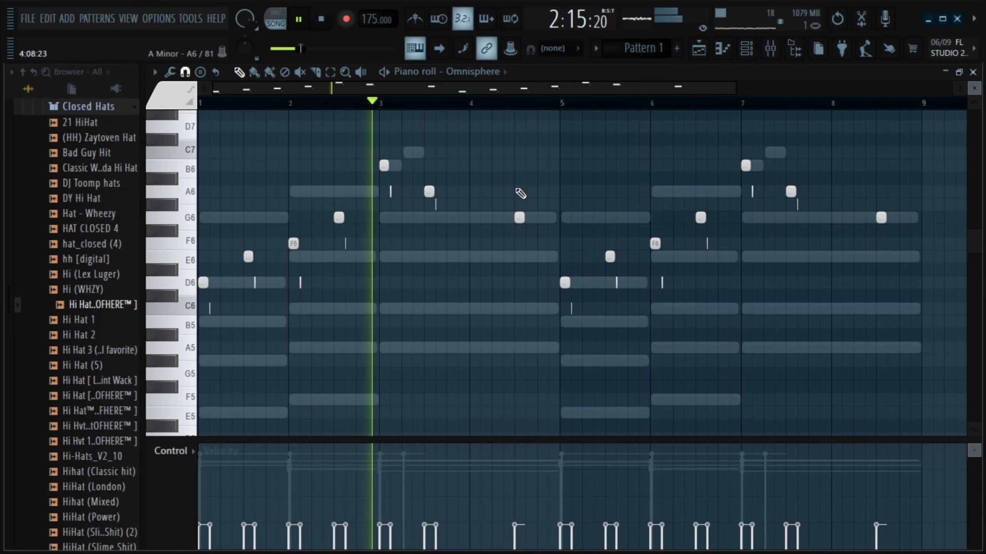
pyautogui.click(973, 72)
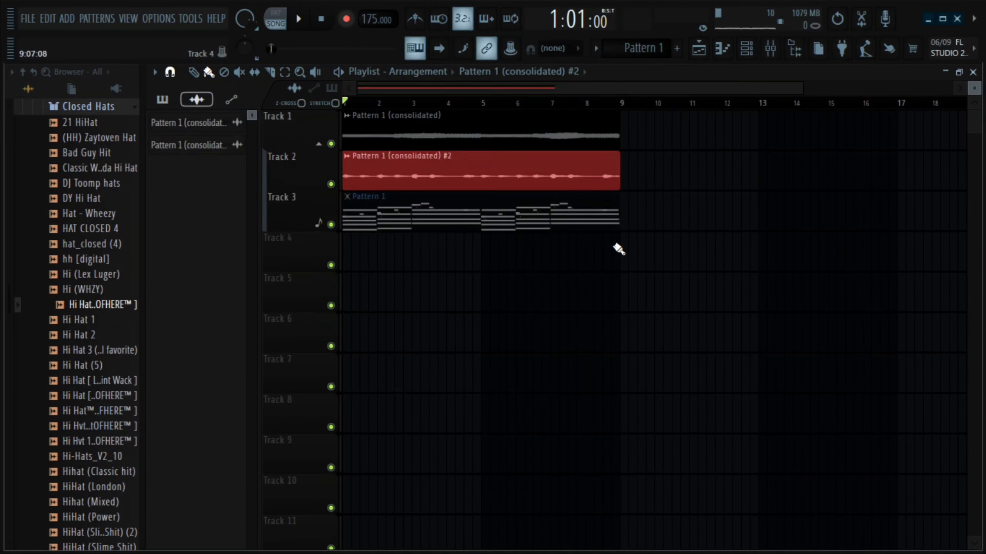
# - Open the channel settings of the consolidated melody clip on Track 2 and adjust its time-stretching pitch
pyautogui.doubleClick(552, 172)
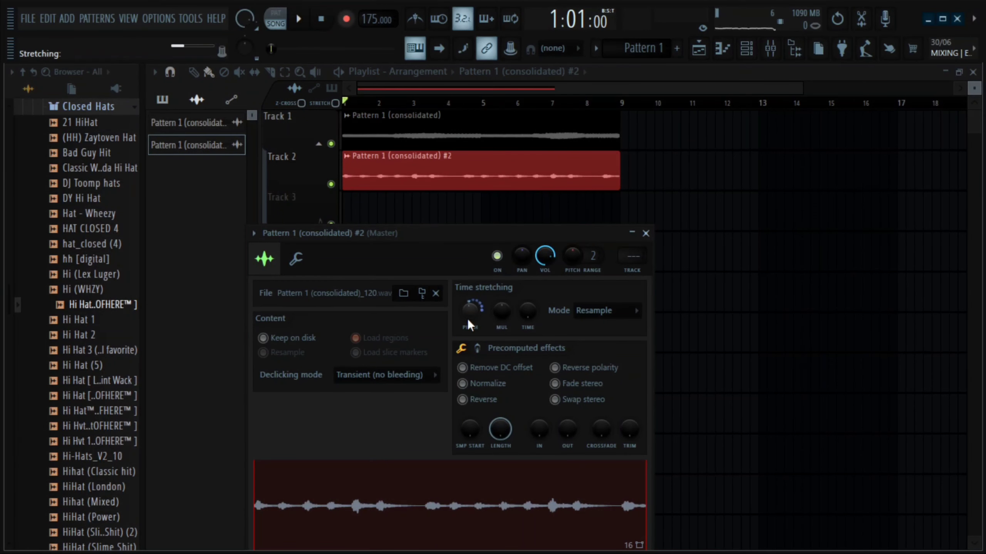
pyautogui.rightClick(471, 318)
pyautogui.click(481, 327)
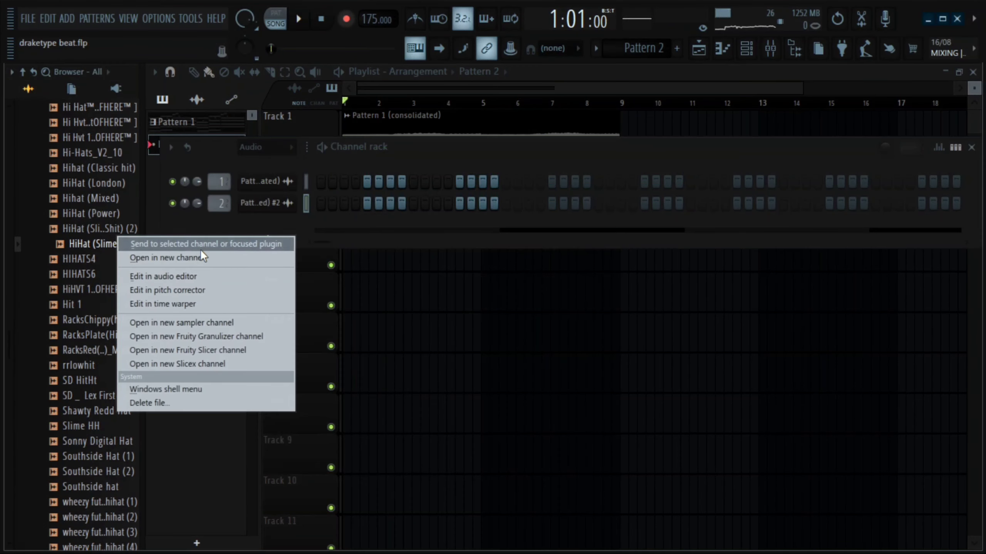
# - Load HiHat (Slime Shit) into a new channel and fill its first bar in Pattern 2 with a hit every two steps
pyautogui.click(167, 258)
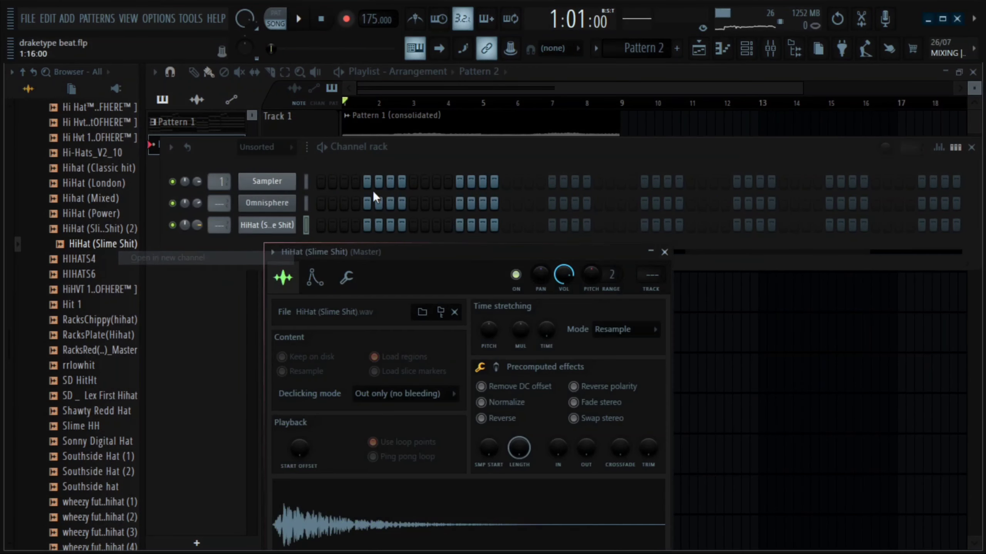
pyautogui.click(664, 252)
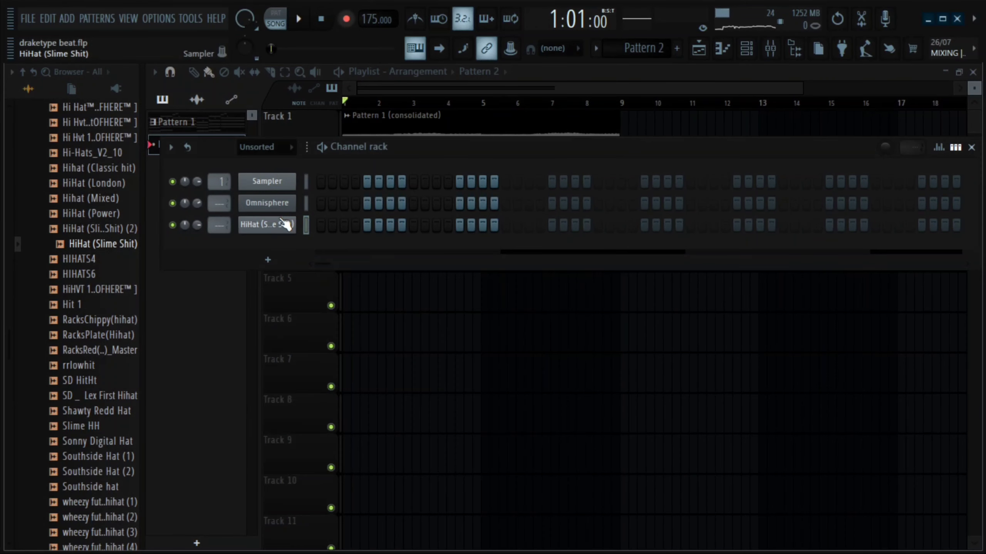
pyautogui.rightClick(272, 225)
pyautogui.click(509, 272)
pyautogui.press('space')
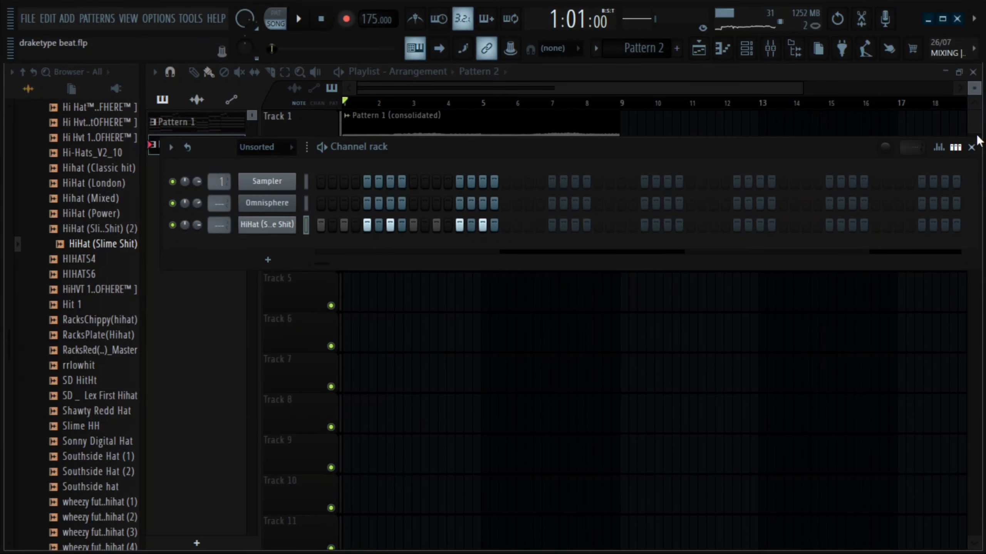
pyautogui.click(972, 147)
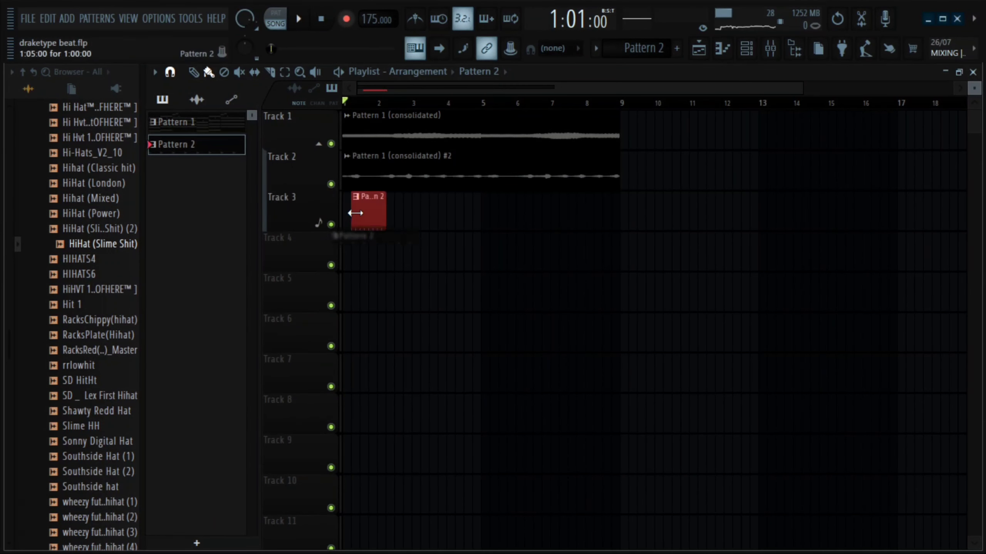
# - Place Pattern 2 at the start of Track 3 and repeat its one-bar hi-hat sequence through bar 8
pyautogui.doubleClick(364, 222)
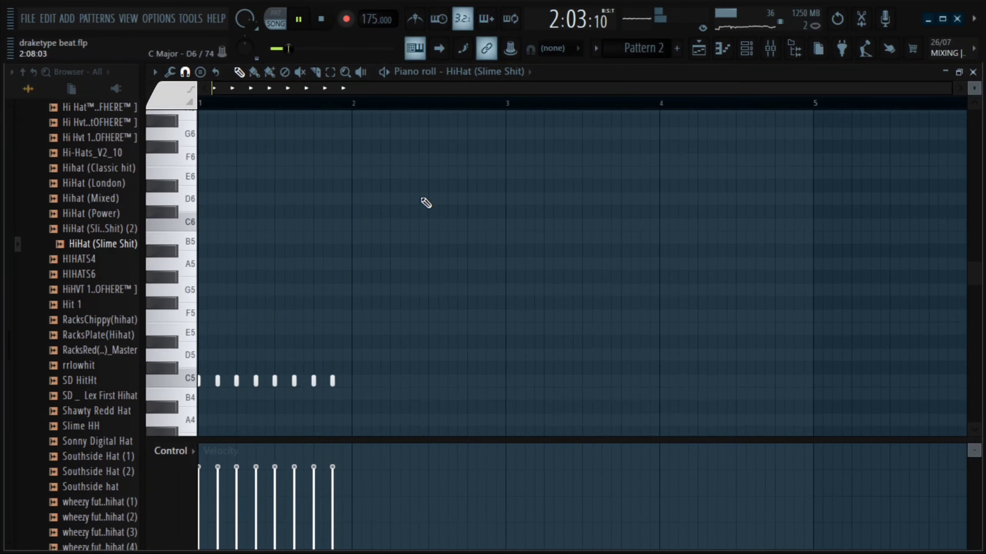
pyautogui.press('space')
pyautogui.hotkey('ctrl', 'b')
pyautogui.hotkey('ctrl', 'b')
pyautogui.hotkey('ctrl', 'b')
pyautogui.hotkey('ctrl', 'b')
pyautogui.hotkey('ctrl', 'b')
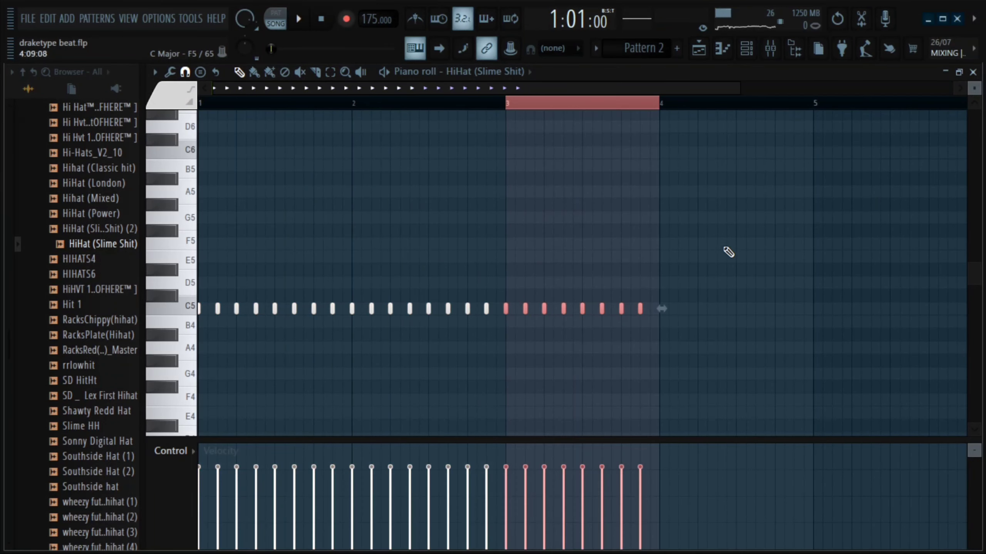
pyautogui.hotkey('ctrl', 'b')
pyautogui.hotkey('ctrl', 'b')
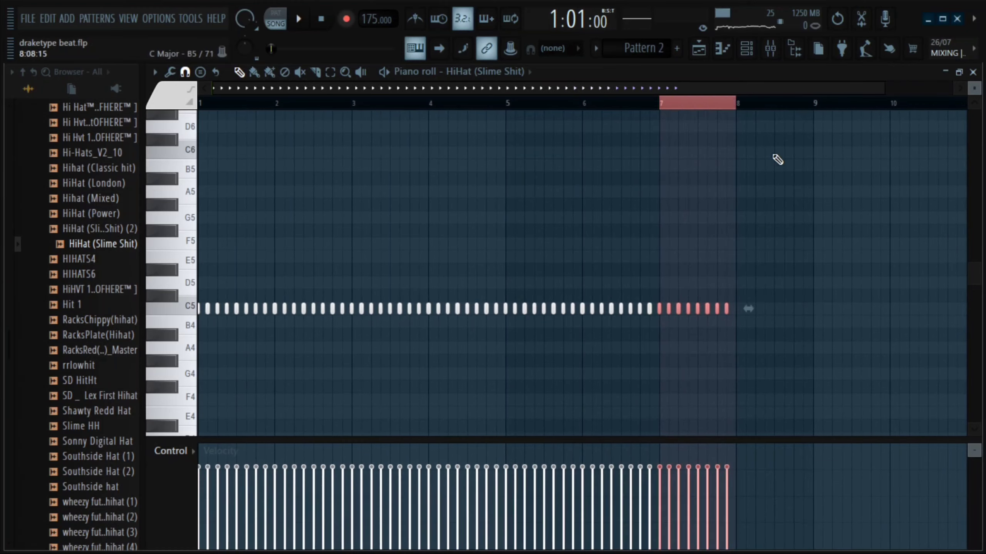
pyautogui.press('space')
pyautogui.click(974, 73)
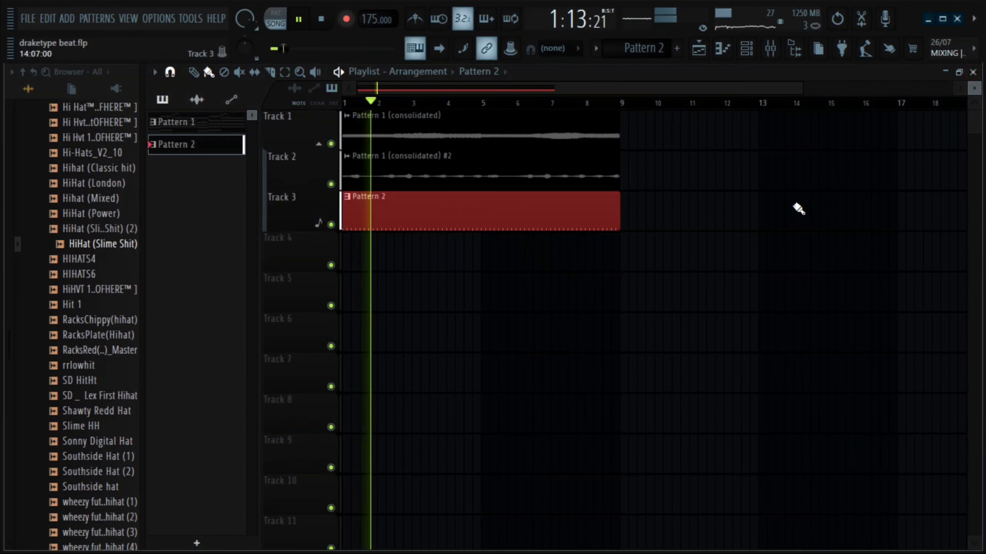
# - Load the CLP [ WHzYOutOFHERE™ ] sample from the drum kit's Claps folder into a new channel
pyautogui.click(746, 49)
pyautogui.press('space')
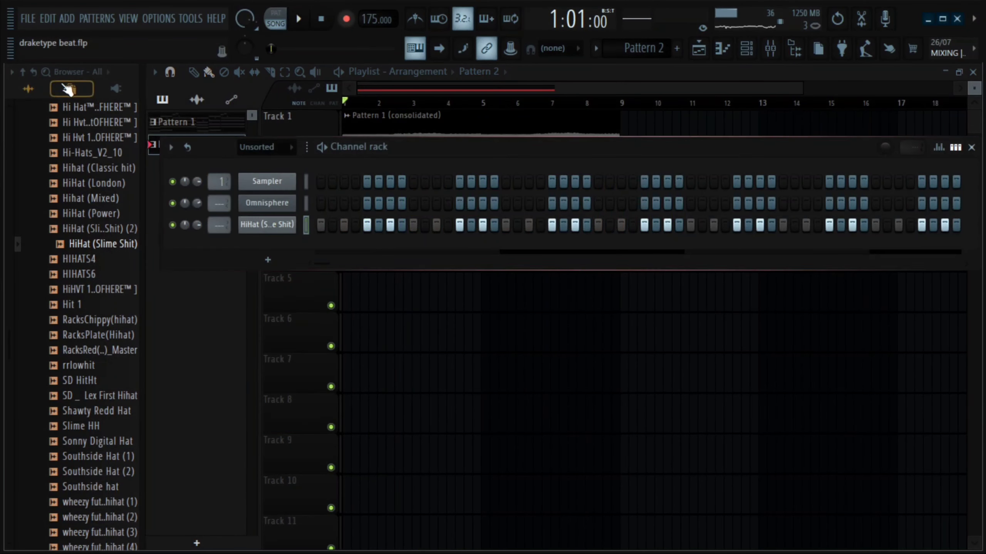
pyautogui.scroll(10, 130, 303)
pyautogui.click(73, 394)
pyautogui.click(91, 412)
pyautogui.rightClick(94, 427)
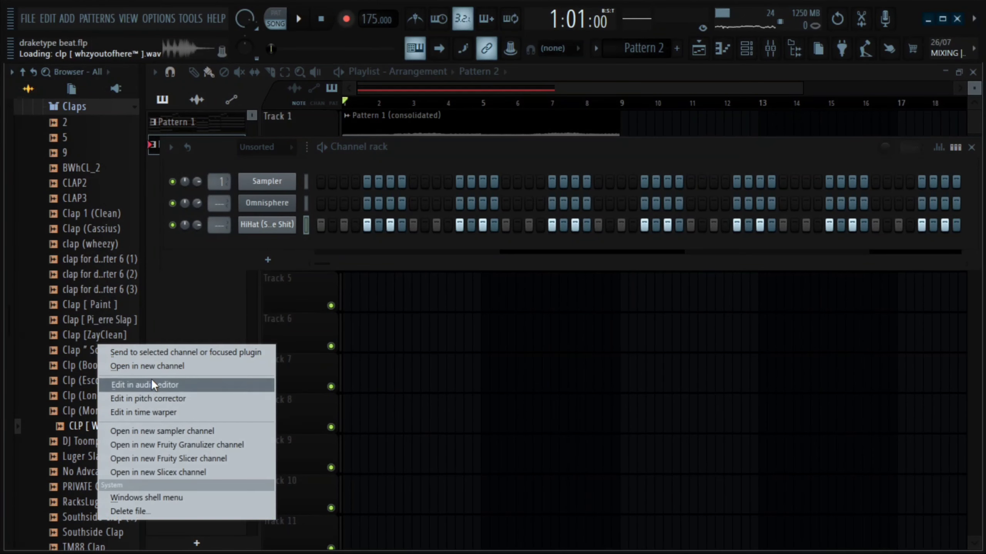
pyautogui.click(147, 366)
pyautogui.click(683, 271)
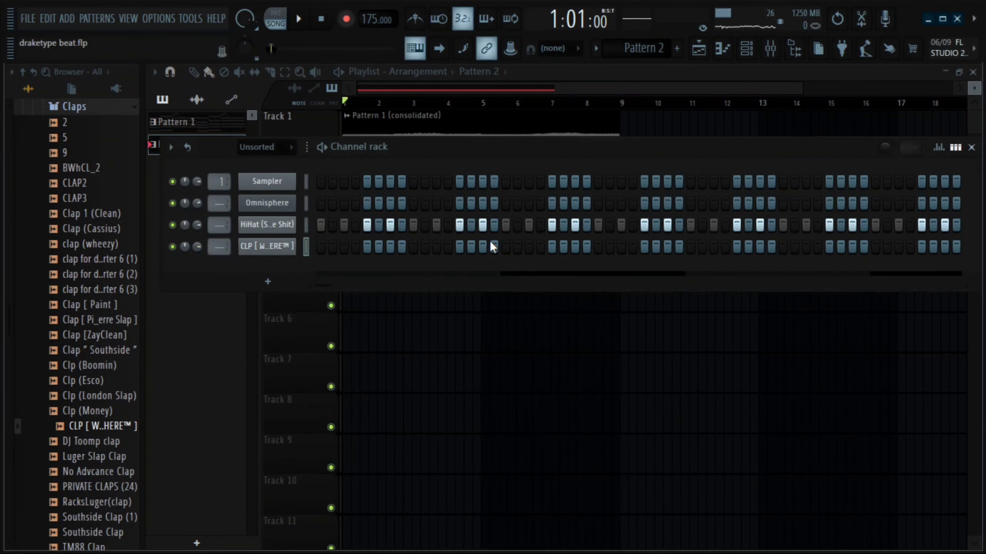
# - Place a C5 clap on the third beat of bar 1 and repeat it in every bar through bar 8
pyautogui.rightClick(293, 244)
pyautogui.click(322, 250)
pyautogui.press('space')
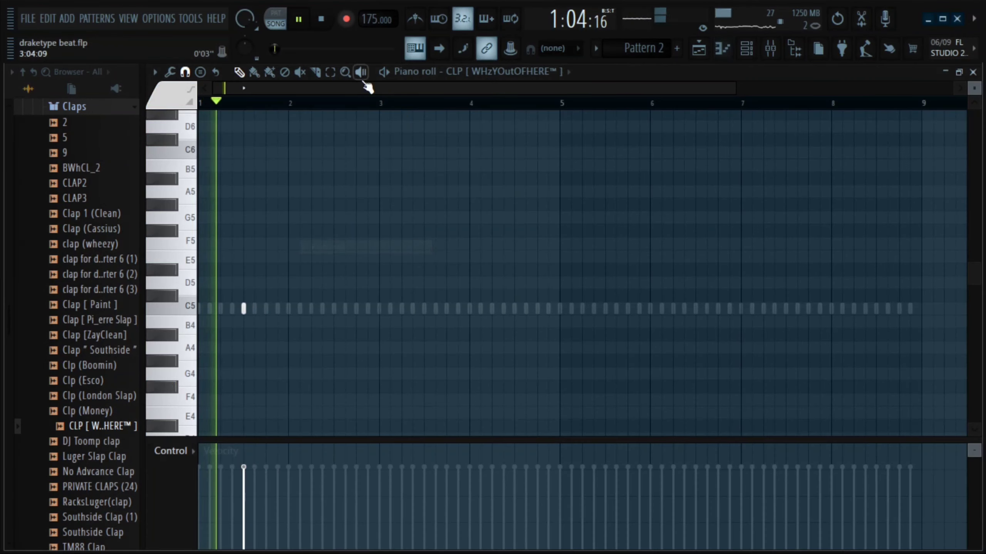
pyautogui.hotkey('ctrl', 'a')
pyautogui.hotkey('ctrl', 'b')
pyautogui.hotkey('ctrl', 'b')
pyautogui.hotkey('ctrl', 'b')
pyautogui.hotkey('ctrl', 'b')
pyautogui.hotkey('ctrl', 'b')
pyautogui.hotkey('ctrl', 'b')
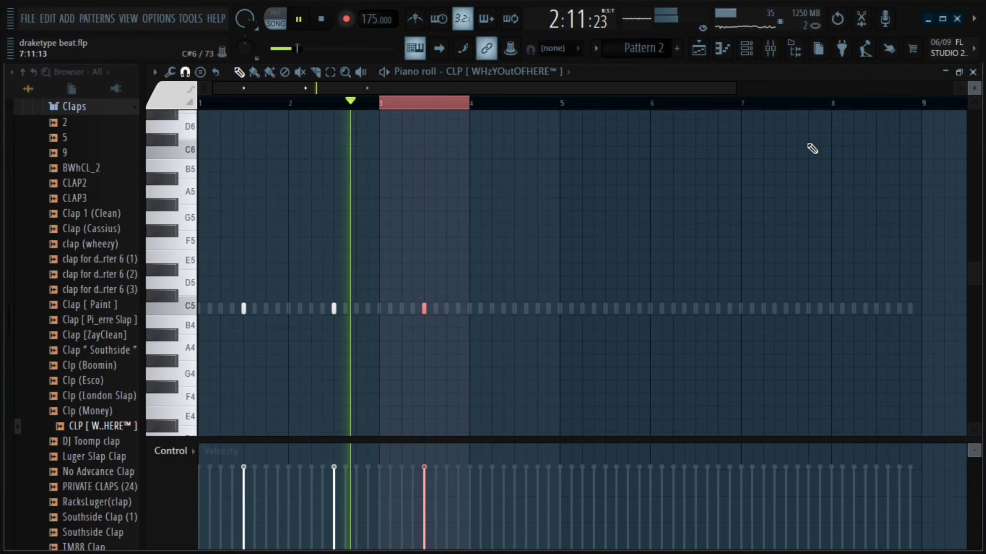
pyautogui.hotkey('ctrl', 'b')
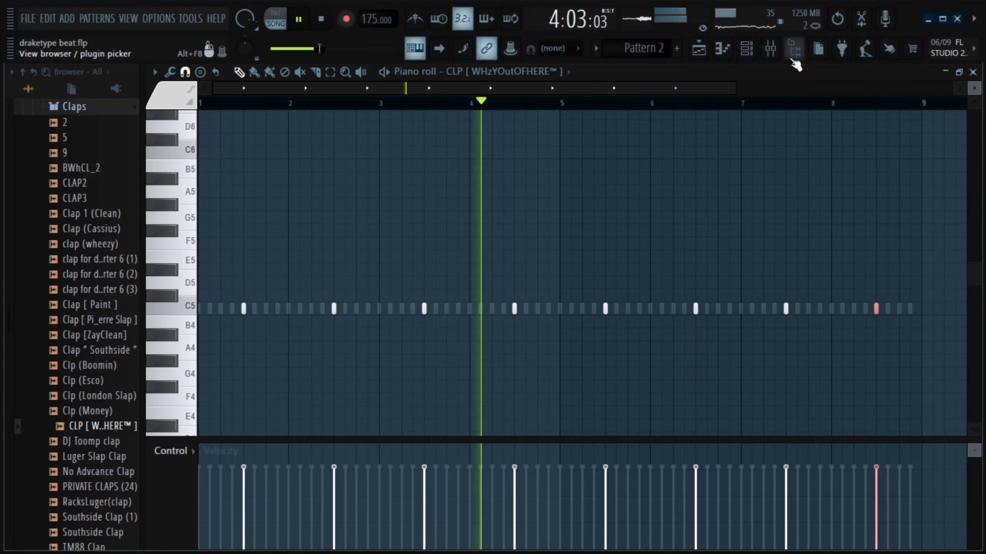
# - Set the mixer's Insert 1 volume slightly below the level of the other inserts and close the mixer
pyautogui.press('F9')
pyautogui.moveTo(239, 361); pyautogui.dragTo(240, 356)
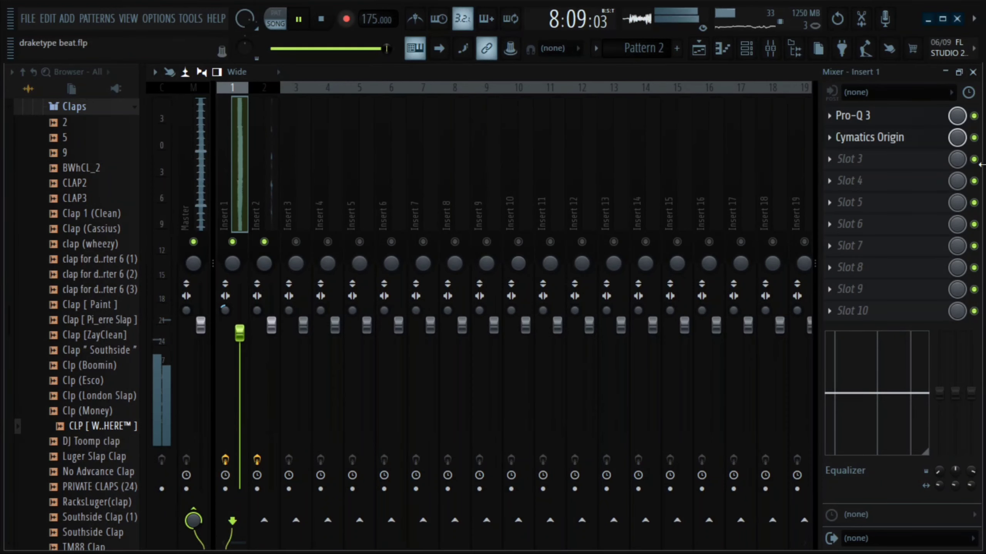
pyautogui.click(973, 72)
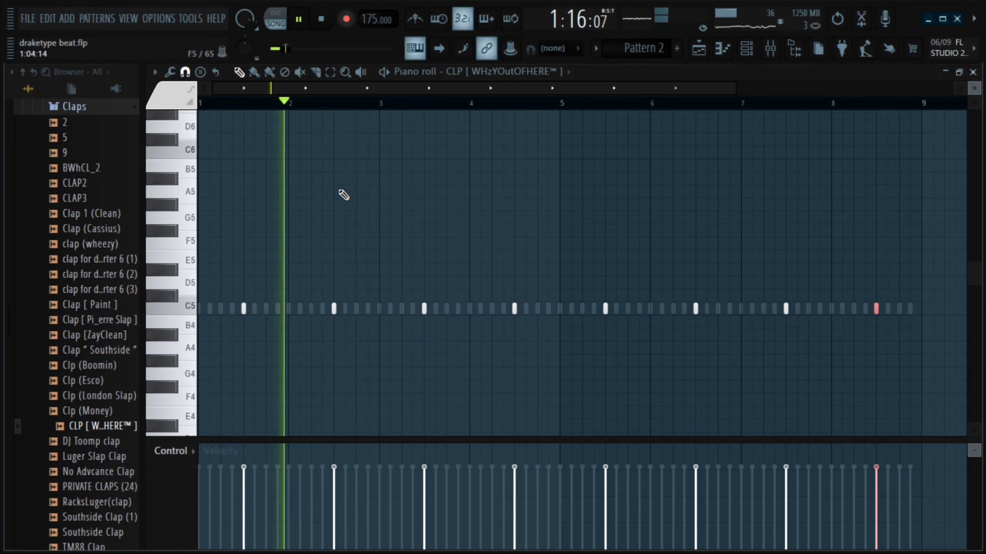
# - Load the 808 (Zay) (1) sample from the drum kit into a new channel and open its piano roll
pyautogui.click(746, 48)
pyautogui.click(103, 112)
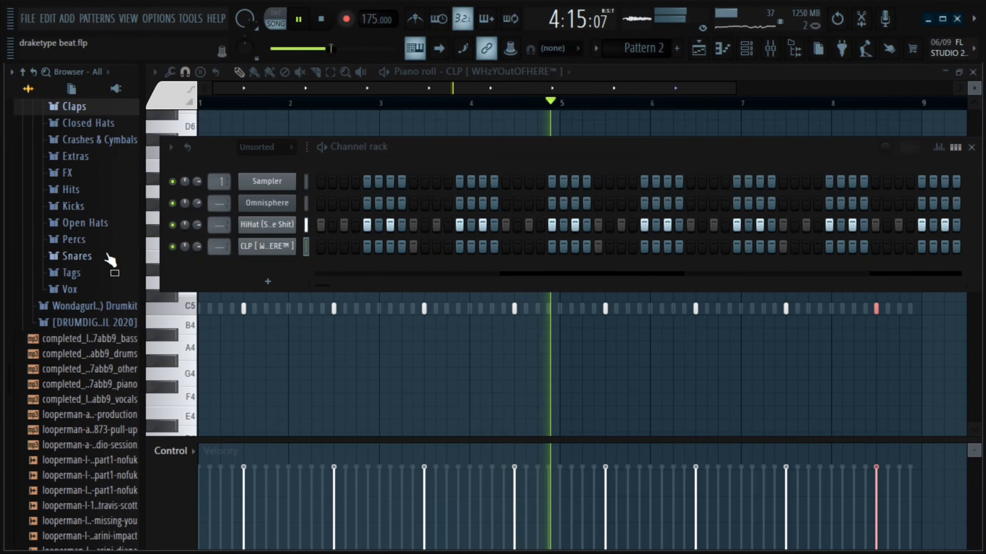
pyautogui.scroll(6, 110, 260)
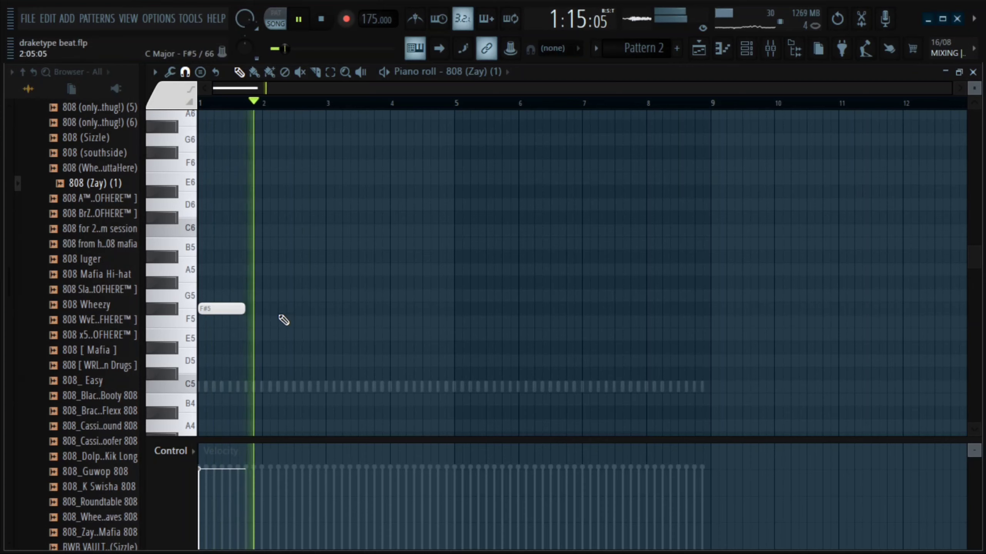
# - Add an F#5 at step 5 of bar 2, a D5 at the start of bar 3 and a C5 at step 5 of bar 4
pyautogui.click(282, 308)
pyautogui.press('space')
pyautogui.click(353, 358)
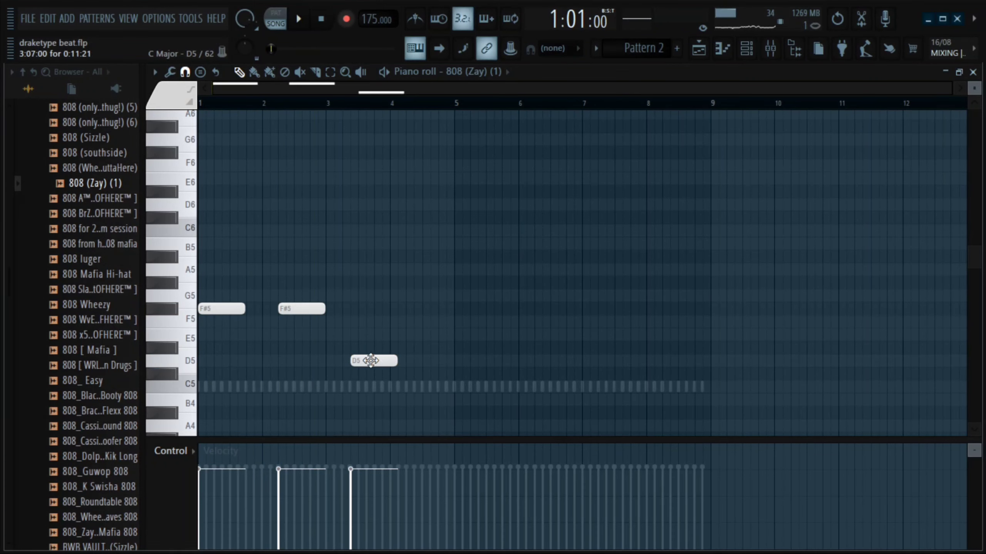
pyautogui.moveTo(356, 361); pyautogui.dragTo(347, 361)
pyautogui.press('space')
pyautogui.click(411, 387)
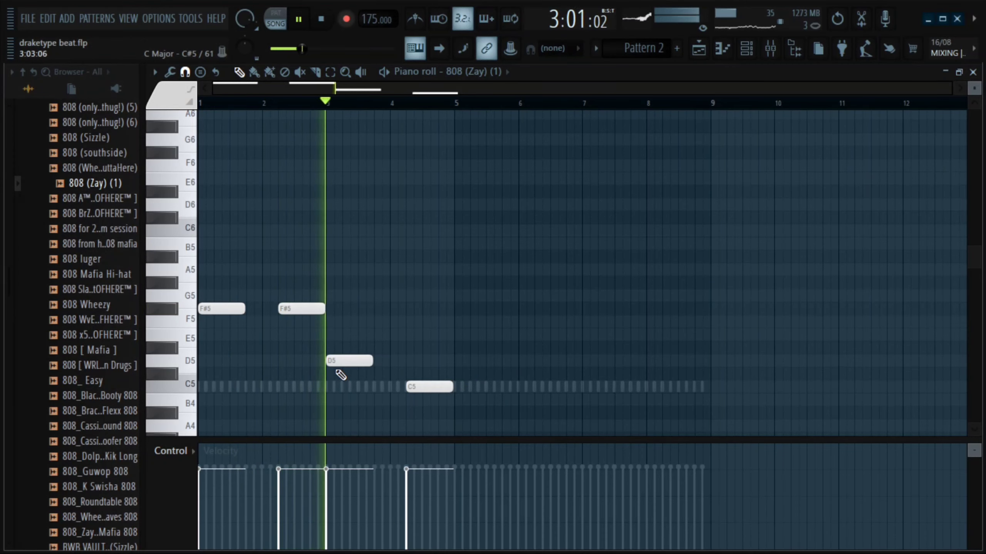
# - Extend the 808 notes to meet the following ones and trim the first F#5 to 12 steps
pyautogui.hotkey('ctrl', 'l')
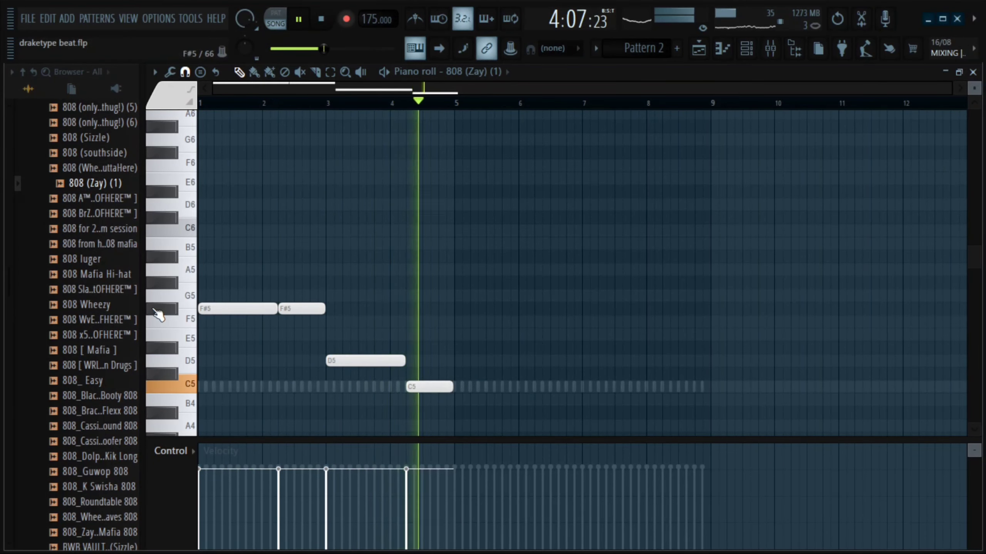
pyautogui.scroll(3, 159, 315)
pyautogui.moveTo(421, 309); pyautogui.dragTo(334, 341)
pyautogui.press('space')
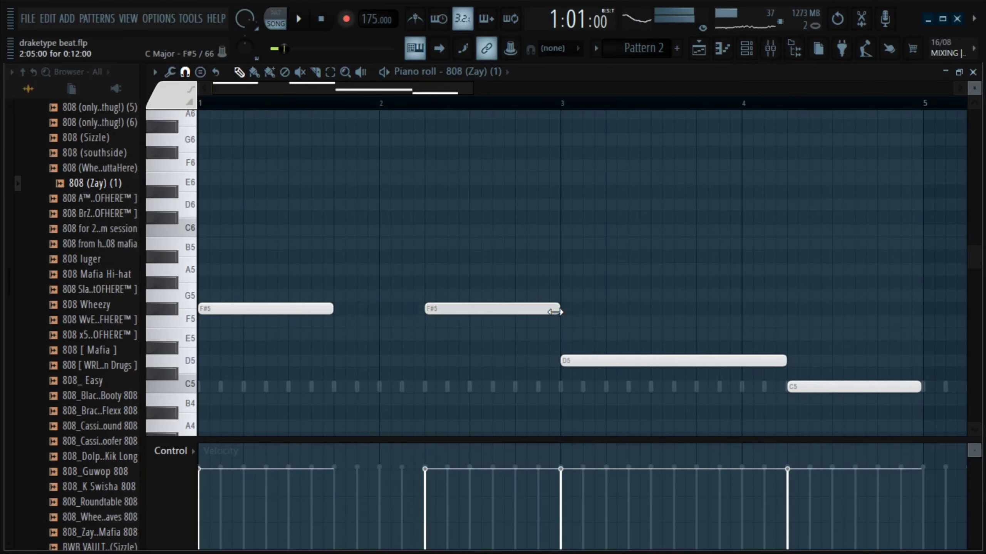
# - Split the second F#5 into two six-step notes and replace the long D5 with two consecutive six-step D5 notes
pyautogui.click(504, 309)
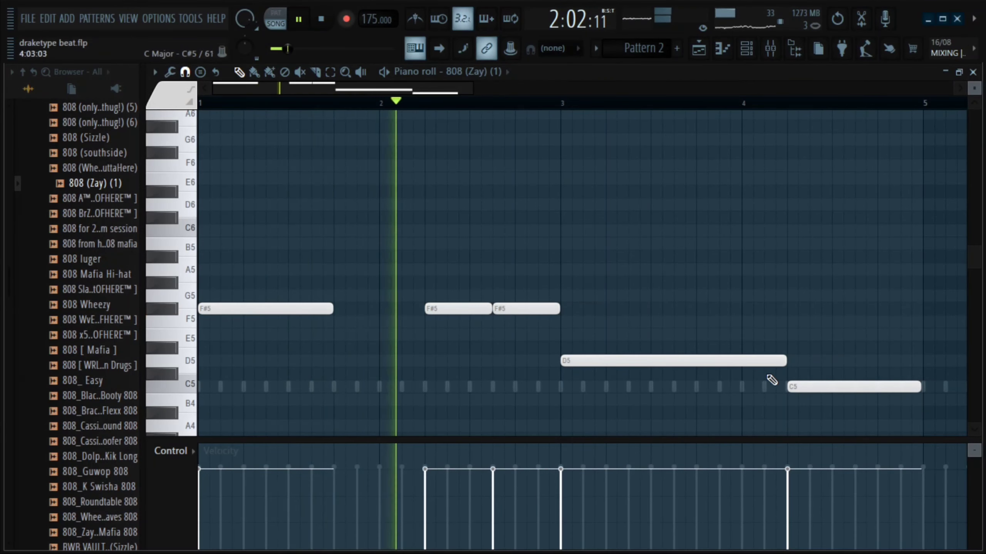
pyautogui.moveTo(782, 360); pyautogui.dragTo(628, 362)
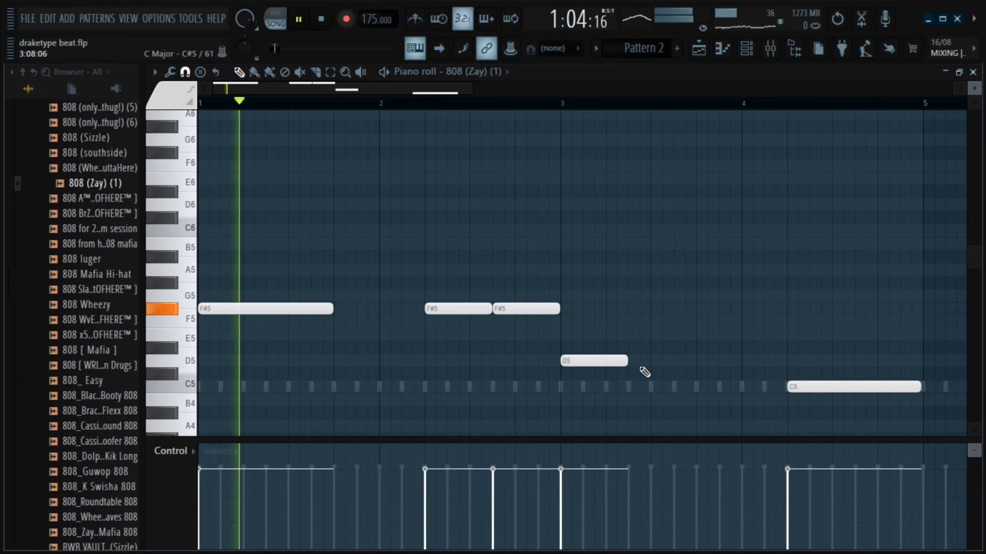
pyautogui.click(640, 362)
pyautogui.keyDown('ctrl'); pyautogui.scroll(2, 628, 359); pyautogui.keyUp('ctrl')
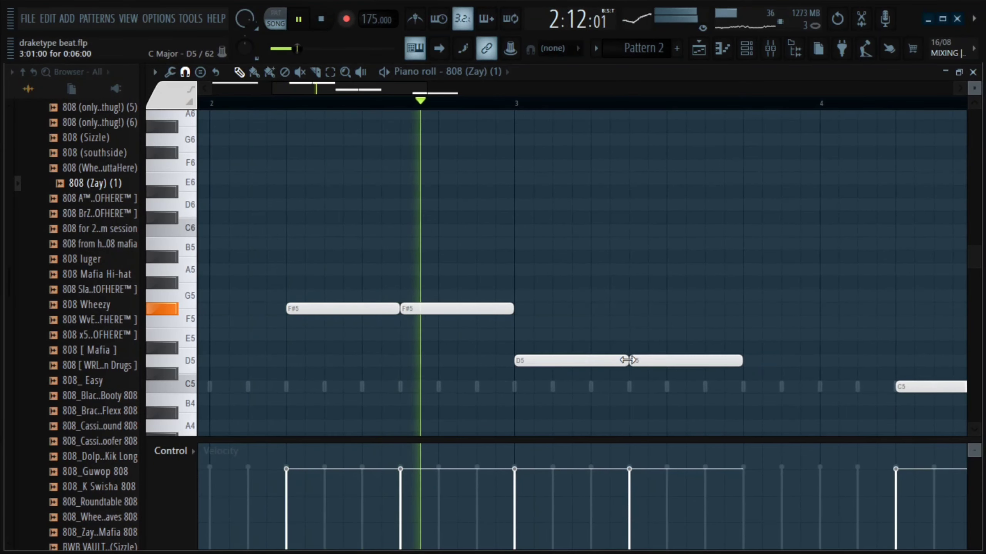
# - Add a third D5 at step 13 of bar 3 and extend it to the C5 in bar 4
pyautogui.click(184, 73)
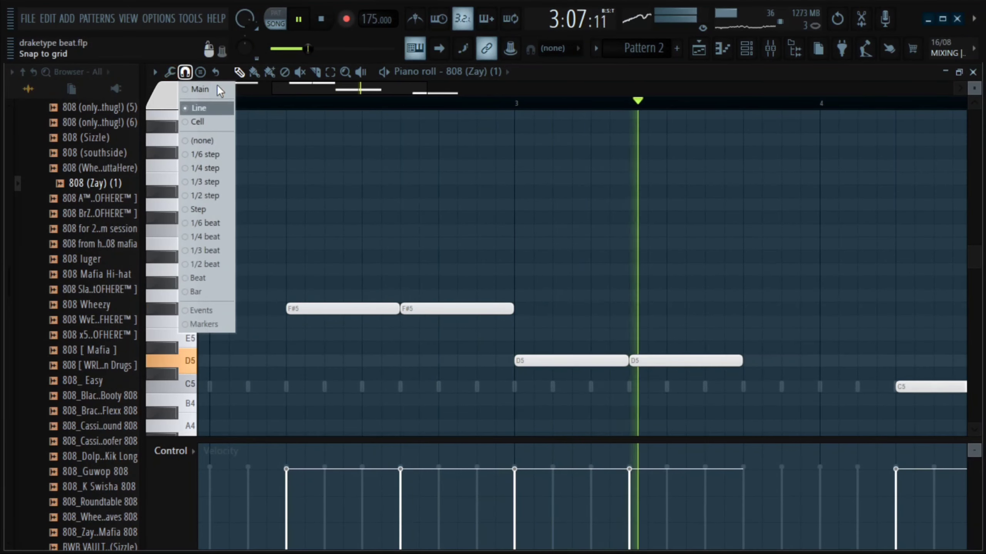
pyautogui.click(205, 150)
pyautogui.press('space')
pyautogui.keyDown('ctrl'); pyautogui.scroll(1, 701, 336); pyautogui.keyUp('ctrl')
pyautogui.scroll(-3, 757, 354)
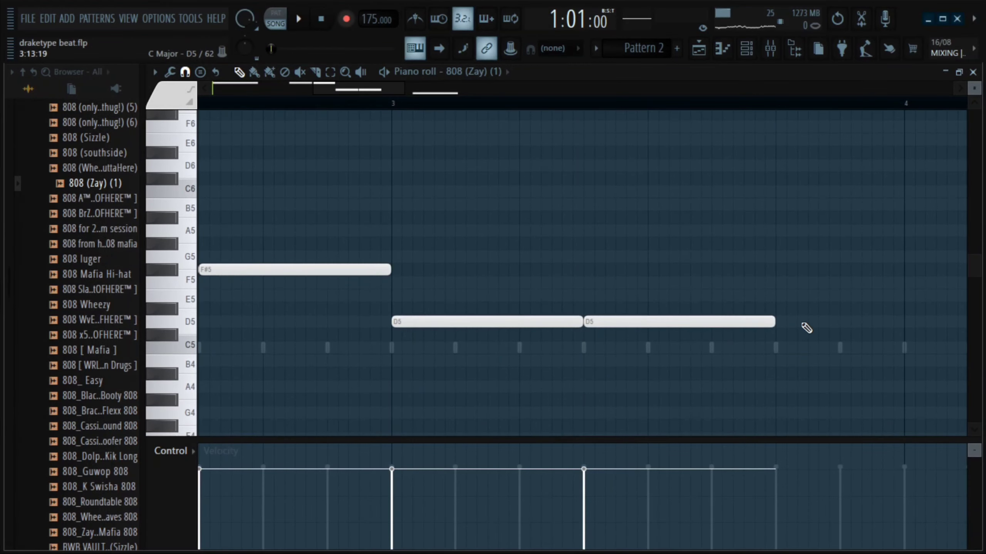
pyautogui.press('space')
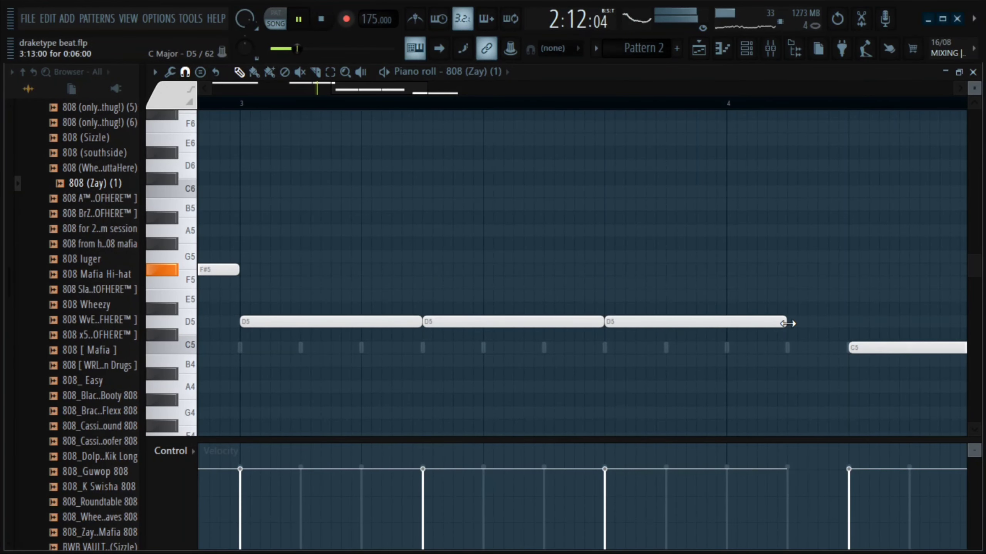
pyautogui.moveTo(844, 323); pyautogui.dragTo(848, 324)
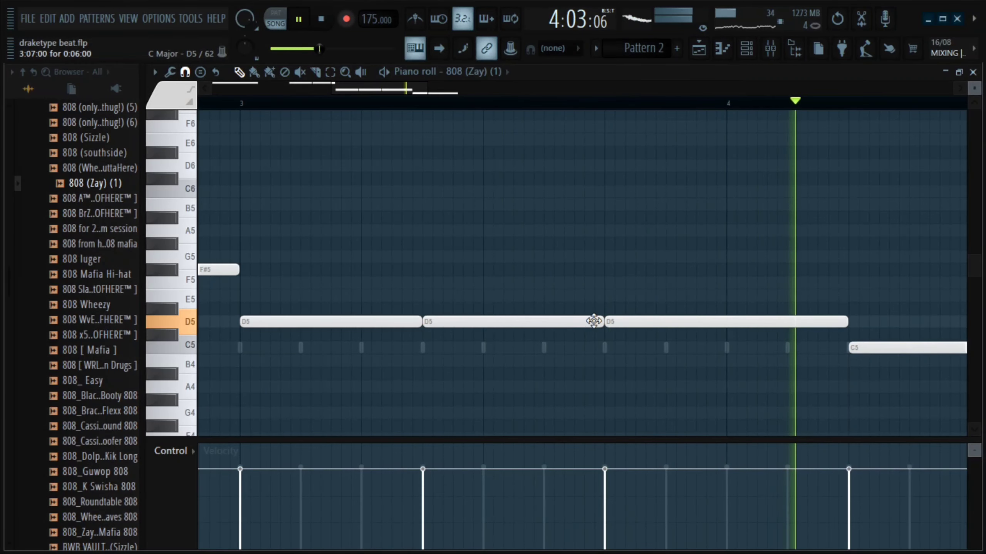
# - Split the bar 4 C5 into two six-step notes and duplicate the four-bar 808 line into bars 5 to 8
pyautogui.press('space')
pyautogui.keyDown('ctrl'); pyautogui.scroll(3, 554, 329); pyautogui.keyUp('ctrl')
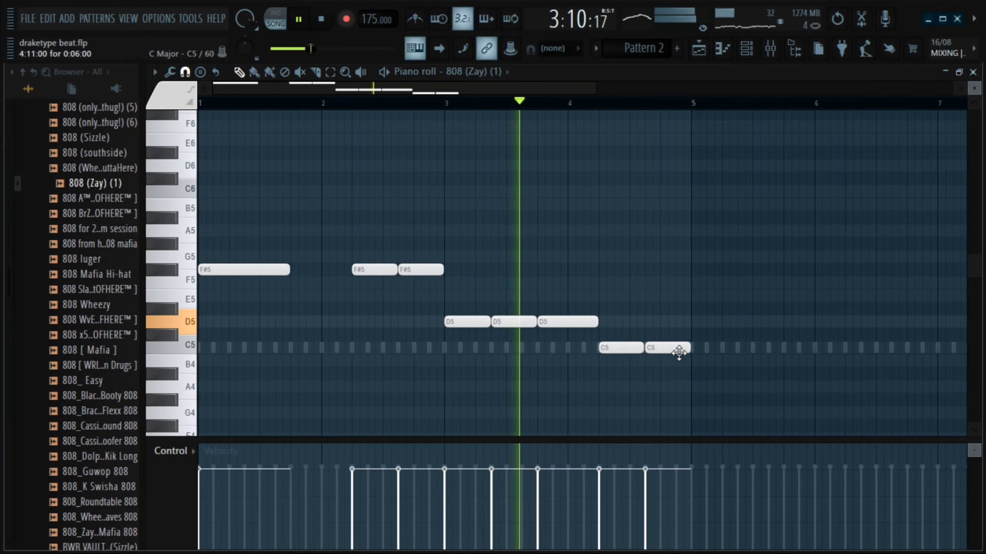
pyautogui.keyDown('ctrl'); pyautogui.scroll(4, 677, 353); pyautogui.keyUp('ctrl')
pyautogui.keyDown('ctrl'); pyautogui.scroll(-4, 643, 346); pyautogui.keyUp('ctrl')
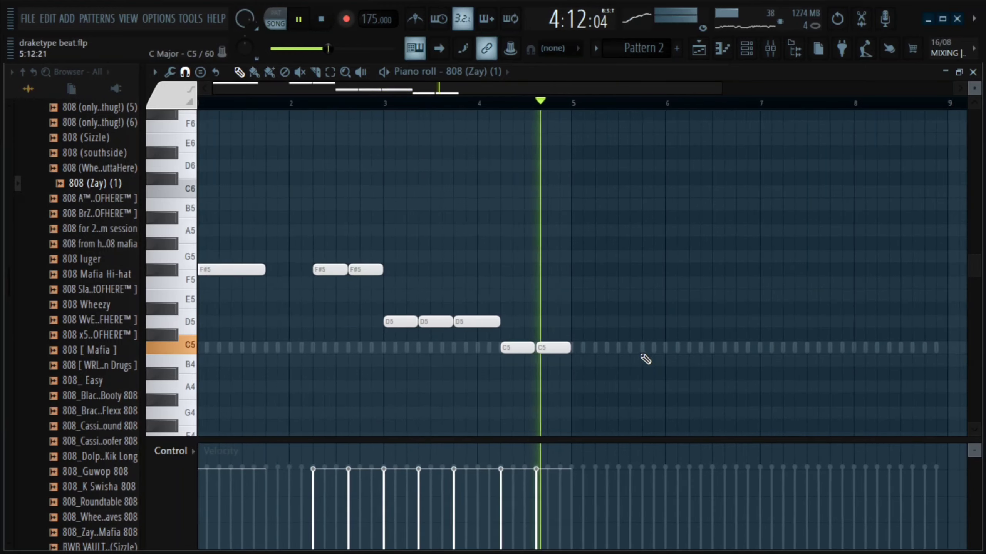
pyautogui.moveTo(571, 104); pyautogui.dragTo(154, 247)
pyautogui.hotkey('ctrl', 'b')
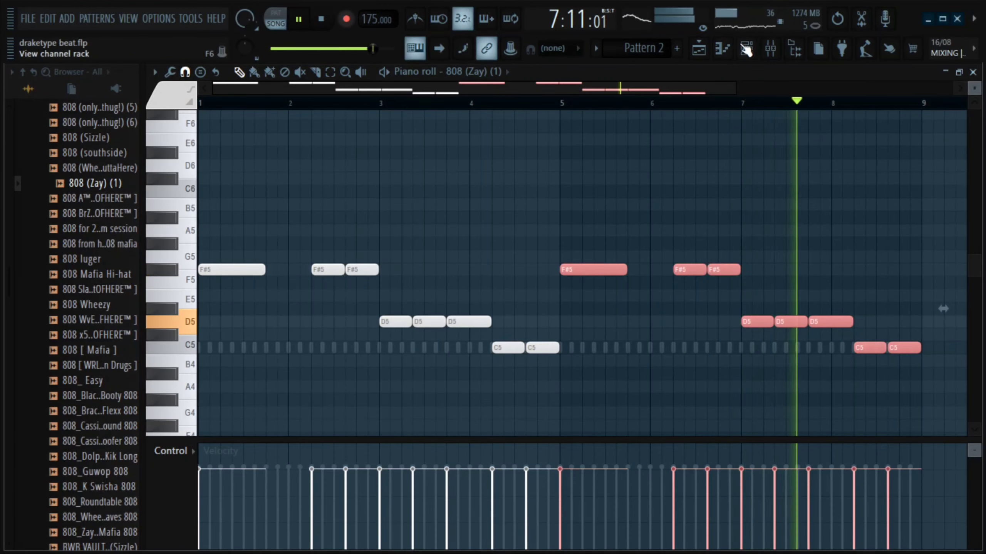
# - Load the KCK [ WHzYOutOFHERE™ ] sample from the drum kit's Kicks folder into a new channel and close its settings
pyautogui.scroll(10, 100, 205)
pyautogui.scroll(-5, 109, 287)
pyautogui.click(102, 108)
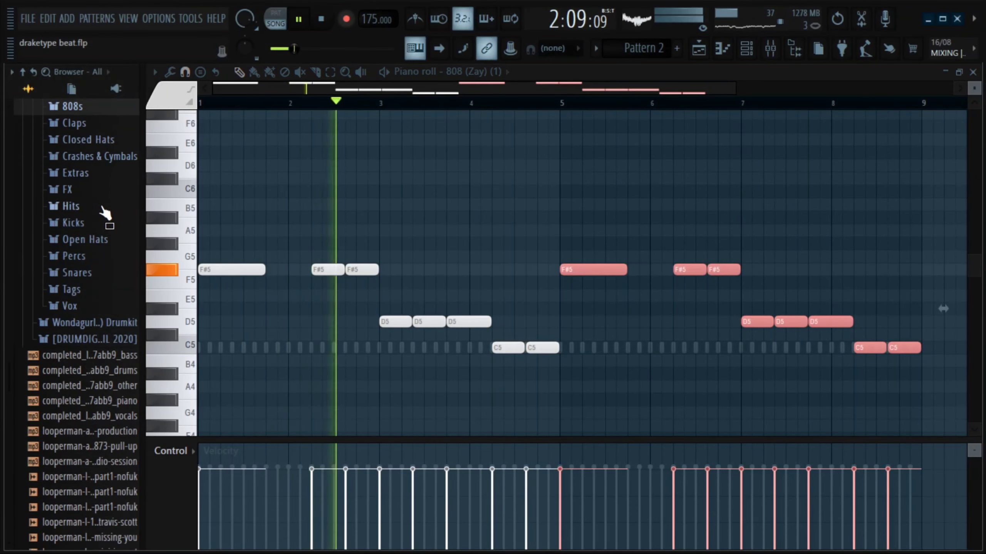
pyautogui.click(98, 224)
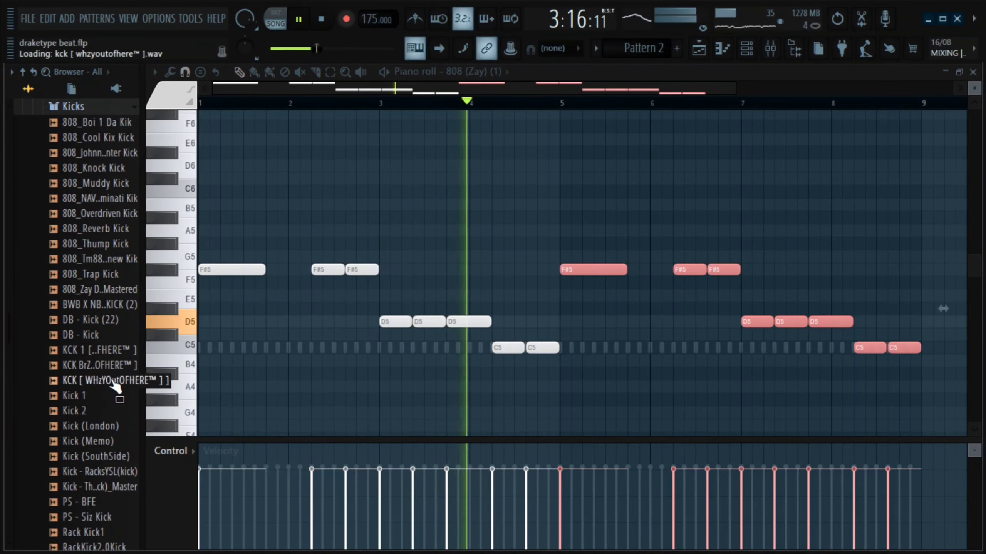
pyautogui.press('F6')
pyautogui.rightClick(90, 371)
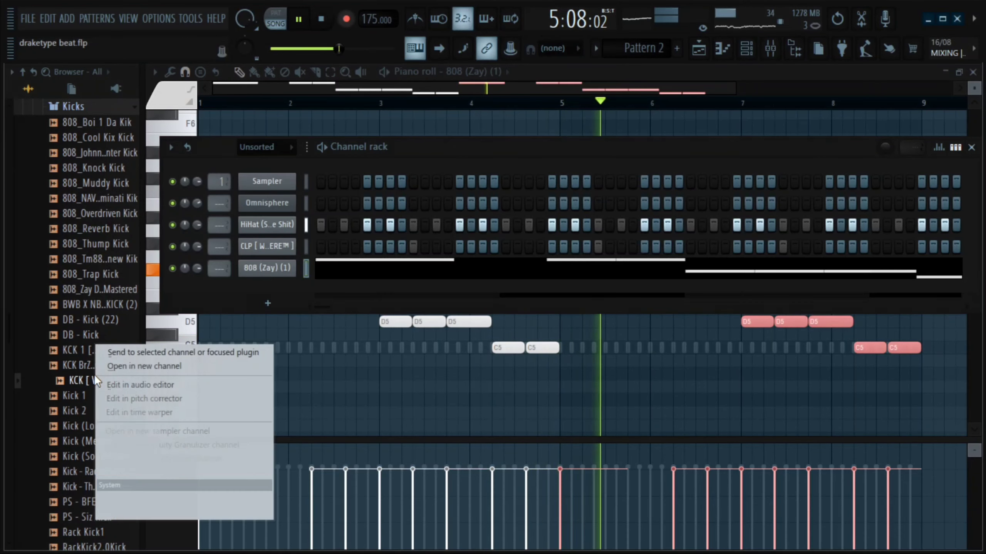
pyautogui.click(194, 367)
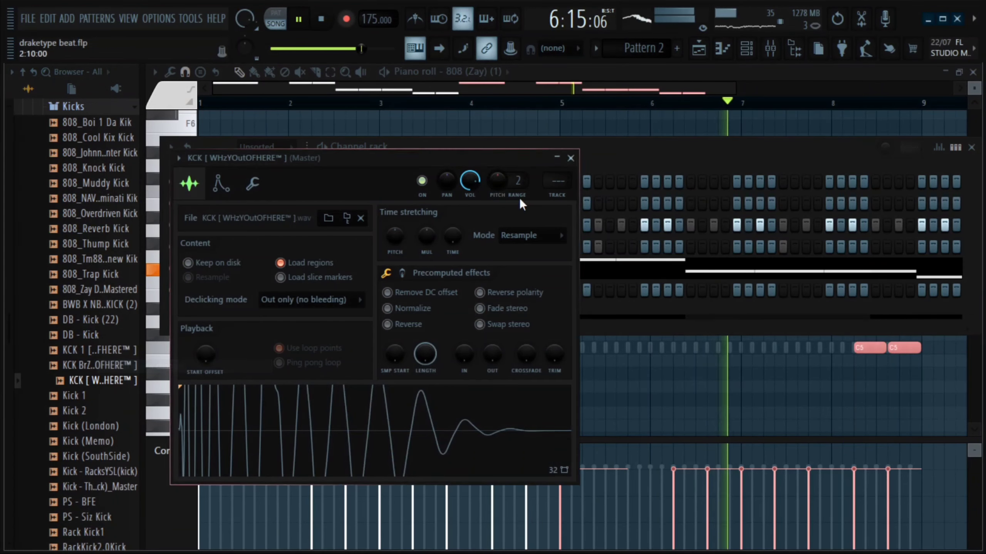
pyautogui.click(569, 158)
# - Place kicks on step 1 of bar 1 and step 5 of bar 2, and open the kick's piano roll
pyautogui.press('space')
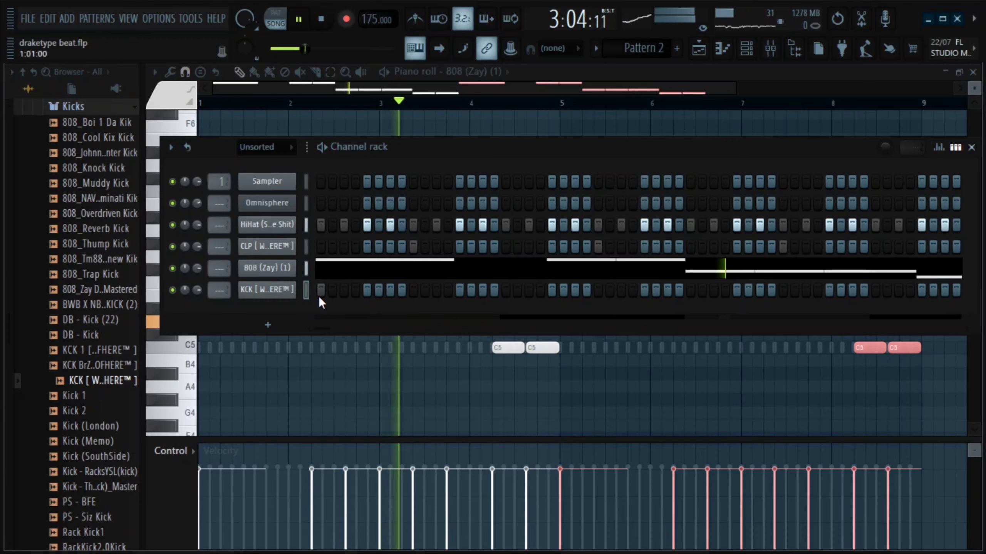
pyautogui.click(318, 295)
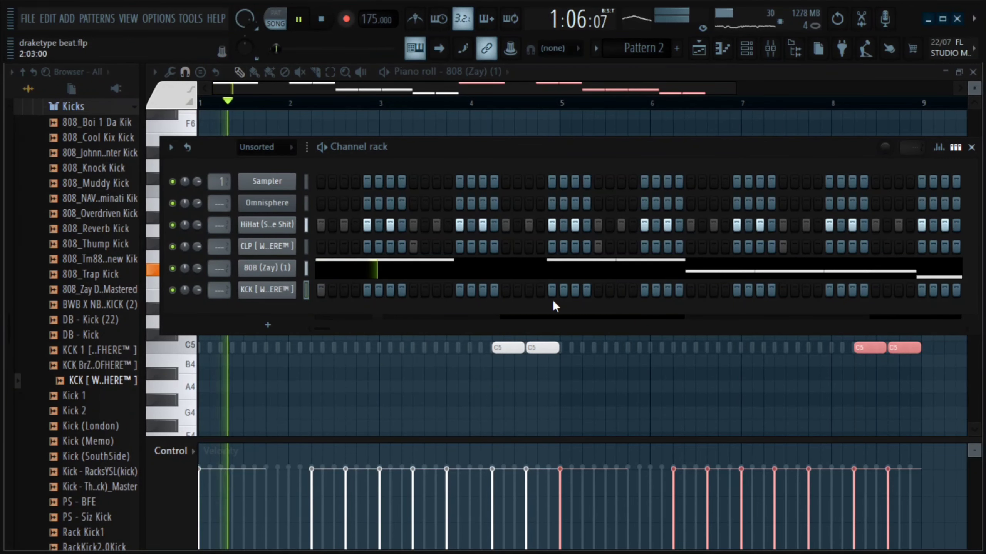
pyautogui.click(551, 290)
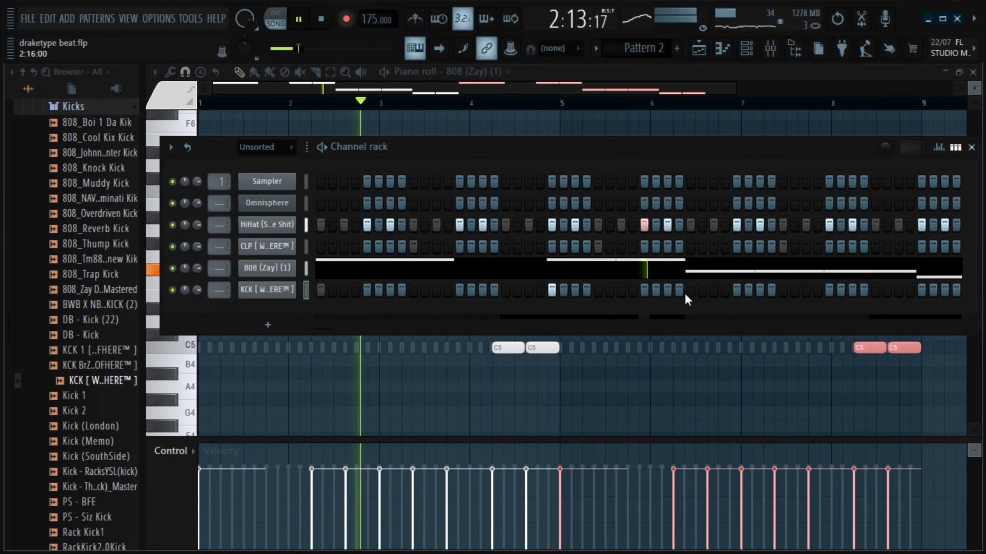
pyautogui.rightClick(300, 290)
pyautogui.click(326, 286)
pyautogui.press('space')
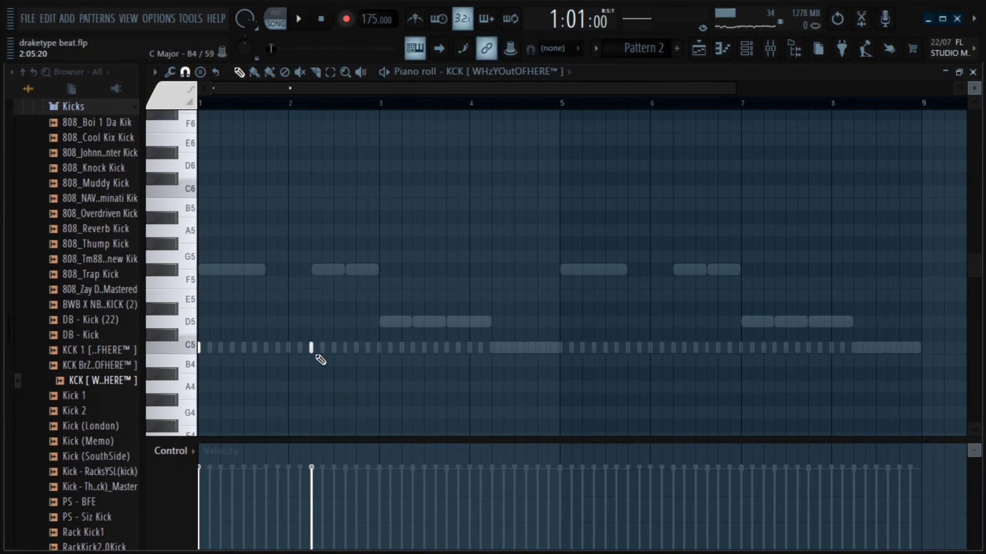
# - Add C5 kicks under the remaining 808 notes up to step 5 of bar 4 and duplicate the pattern into bars 5 to 8
pyautogui.press('space')
pyautogui.click(345, 348)
pyautogui.click(379, 348)
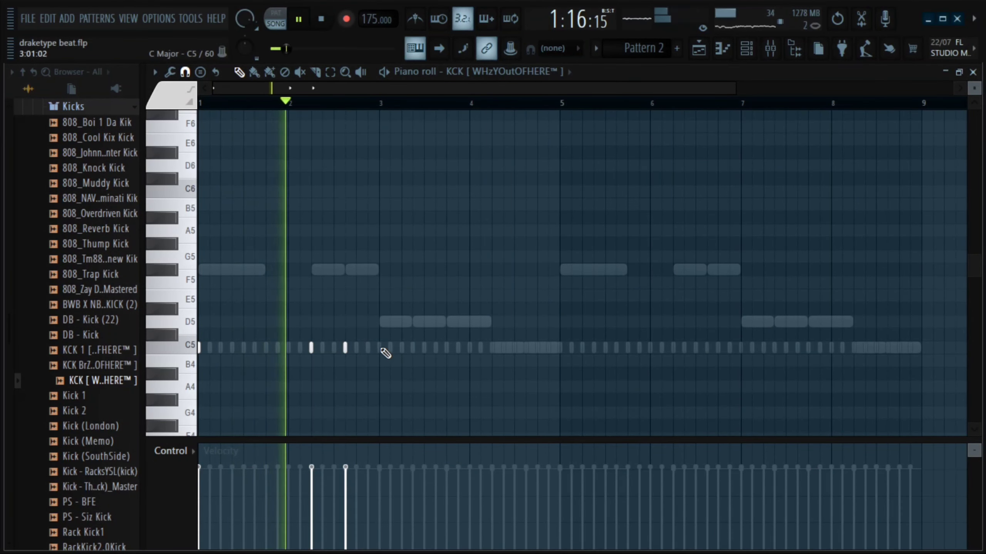
pyautogui.click(413, 348)
pyautogui.click(447, 348)
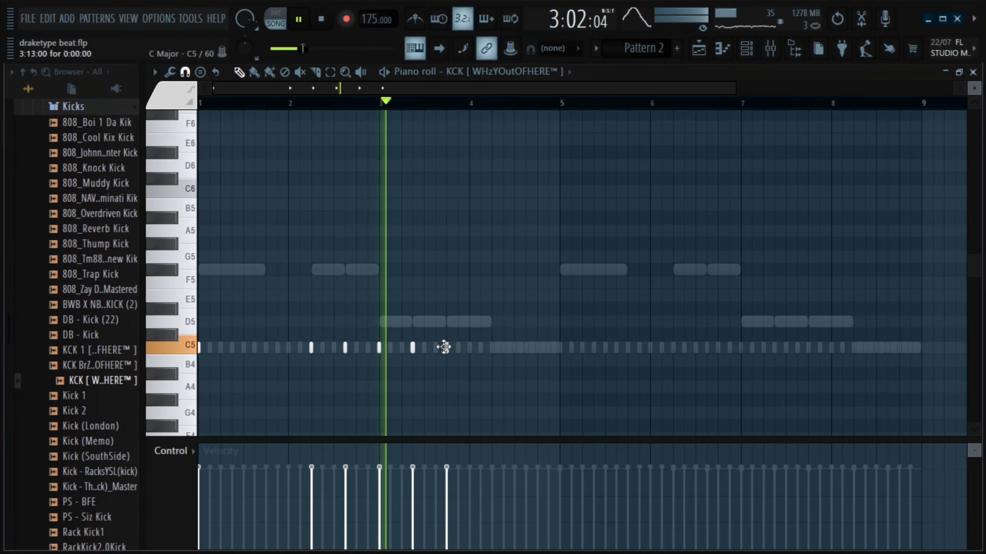
pyautogui.click(494, 348)
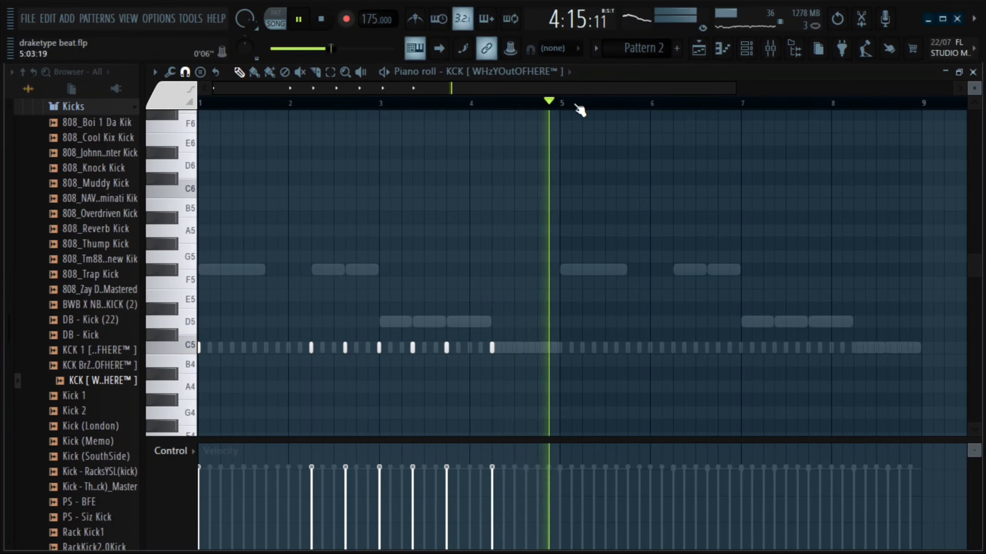
pyautogui.moveTo(564, 102); pyautogui.dragTo(200, 102)
pyautogui.hotkey('ctrl', 'b')
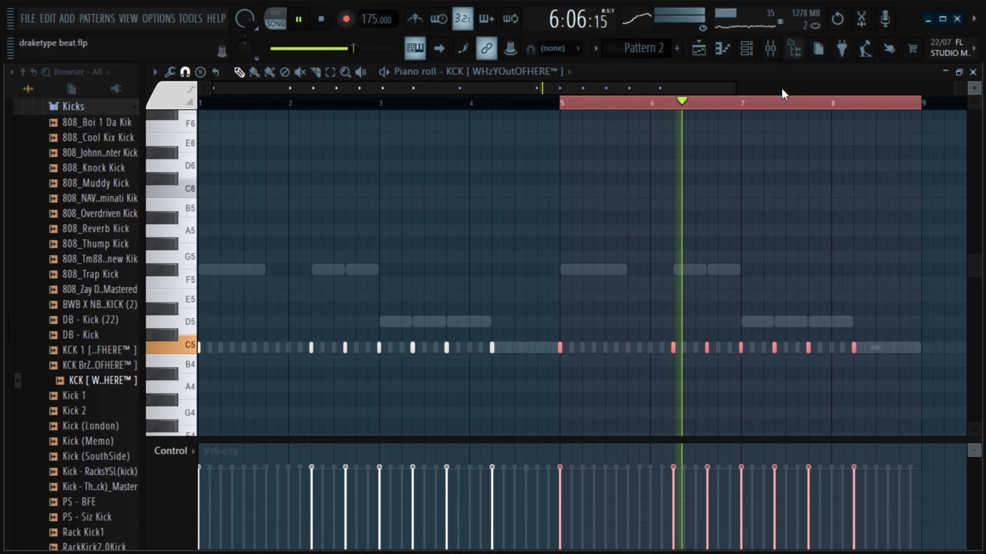
# - Open the HiHat (Slime Shit) channel's piano roll and set its grid snap to 1/6 beat
pyautogui.click(753, 48)
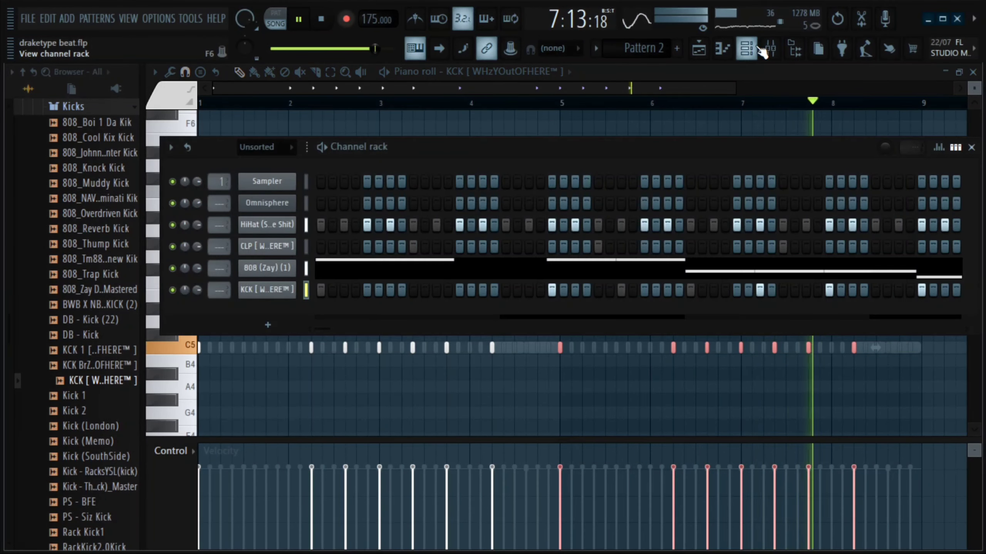
pyautogui.rightClick(252, 221)
pyautogui.click(372, 225)
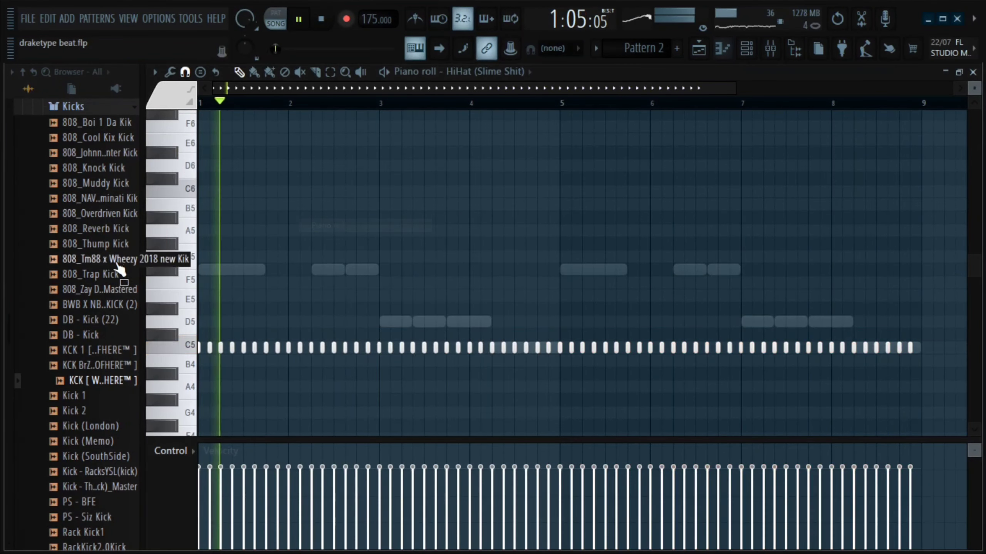
pyautogui.click(185, 72)
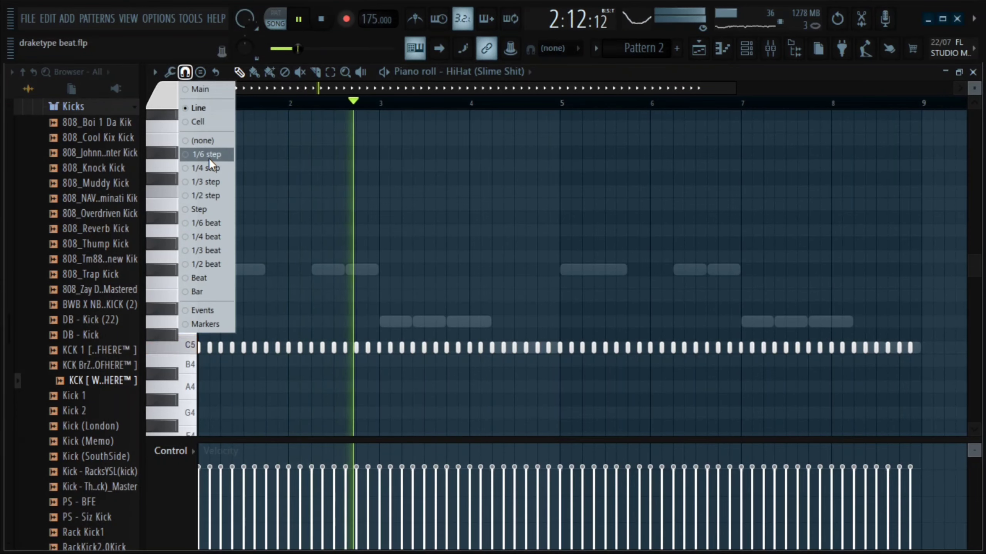
pyautogui.click(219, 224)
pyautogui.press('space')
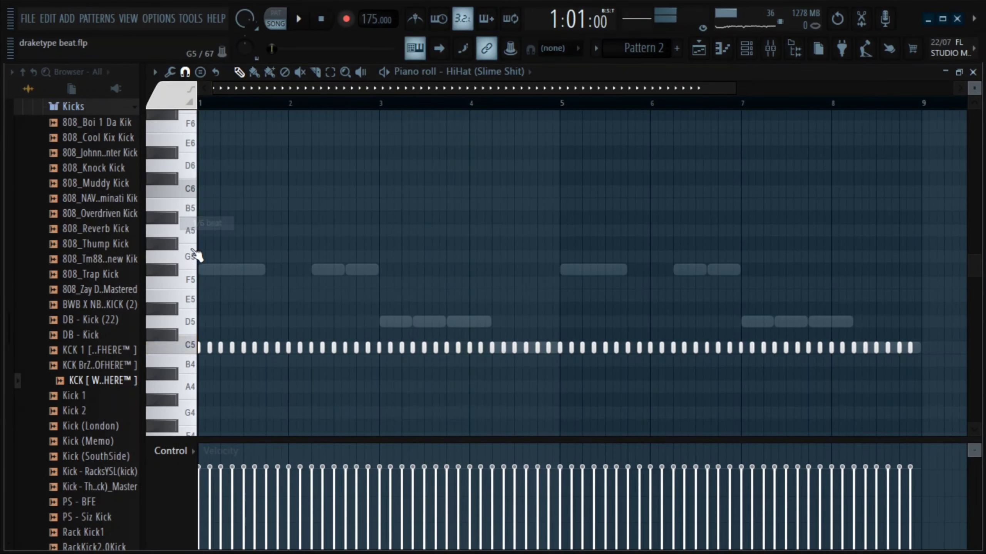
# - Fill the last beat of bar 2 with a C5 hi-hat roll at 1/6-beat spacing
pyautogui.press('space')
pyautogui.scroll(5, 186, 272)
pyautogui.scroll(-3, 684, 363)
pyautogui.scroll(2, 680, 362)
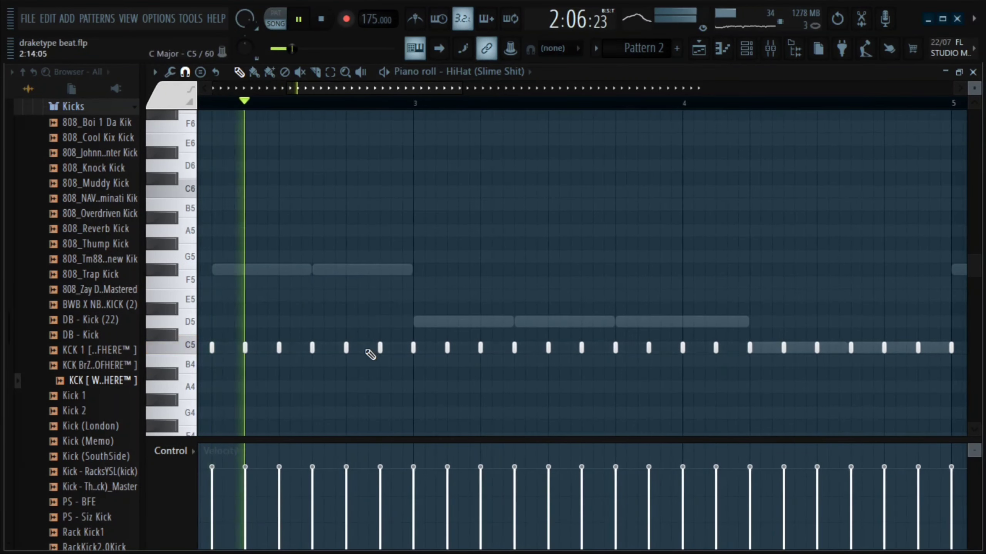
pyautogui.scroll(2, 379, 355)
pyautogui.press('space')
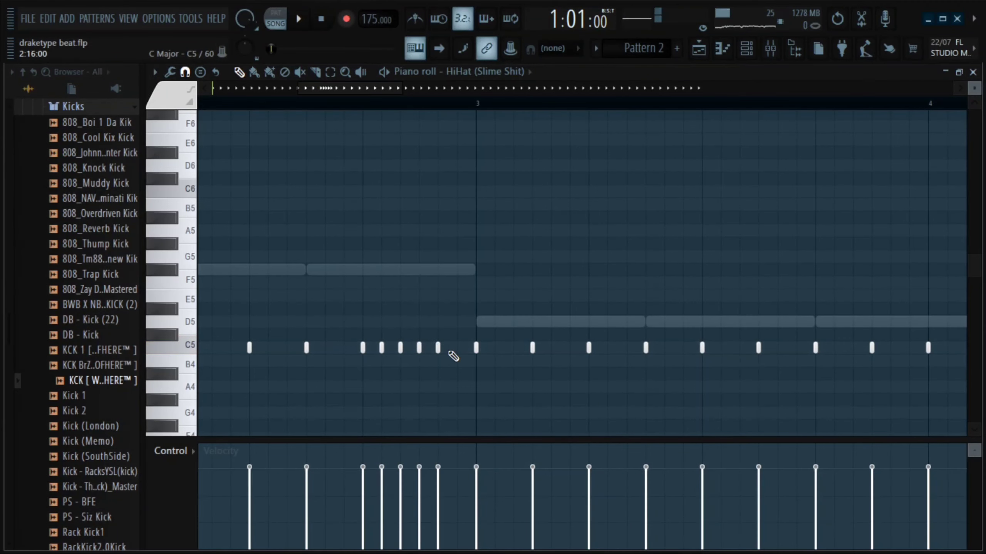
pyautogui.press('space')
# - Refine the grid snap and add three short E5 hi-hat notes from step 13 of bar 4 at 1/6-step spacing
pyautogui.scroll(-6, 452, 354)
pyautogui.click(185, 72)
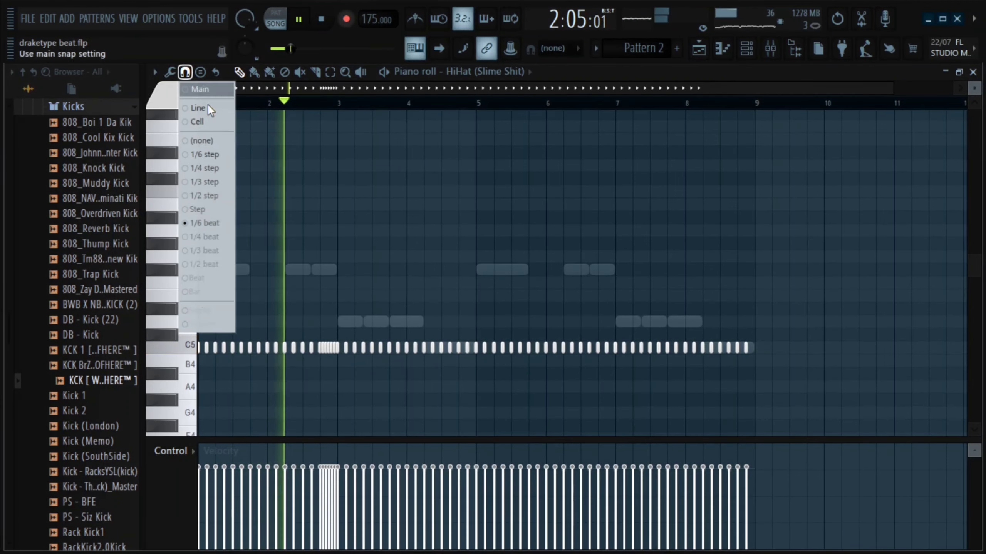
pyautogui.click(206, 168)
pyautogui.scroll(2, 493, 394)
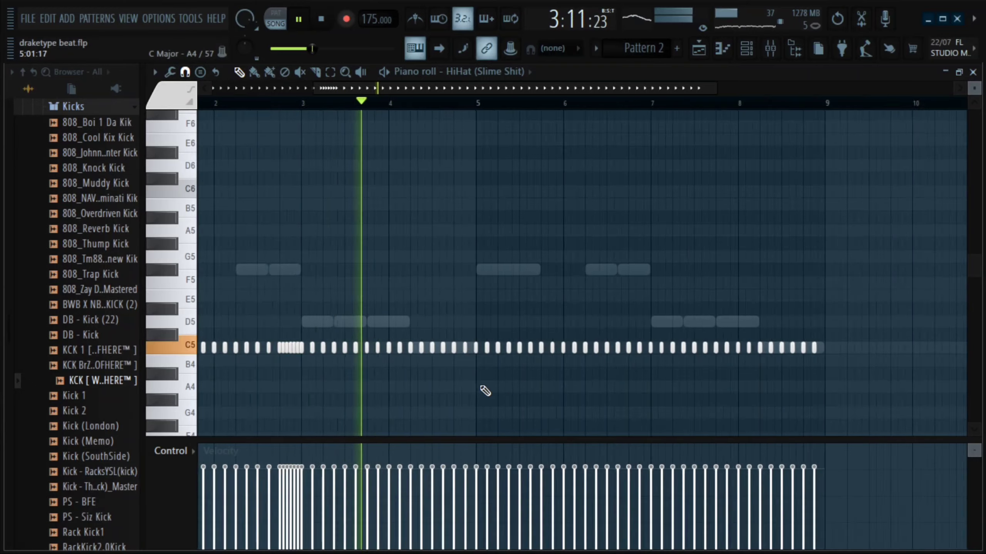
pyautogui.scroll(4, 485, 391)
pyautogui.press('space')
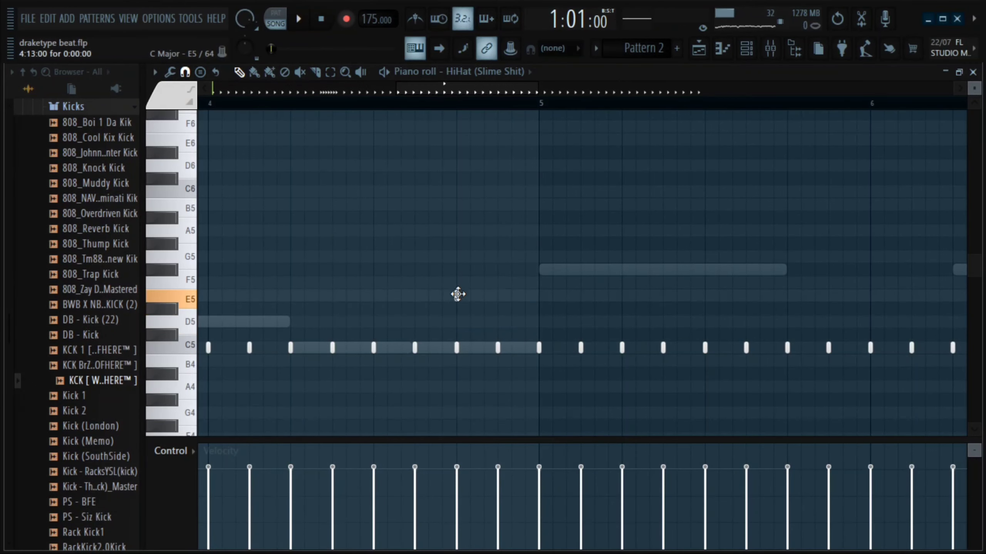
pyautogui.scroll(3, 457, 325)
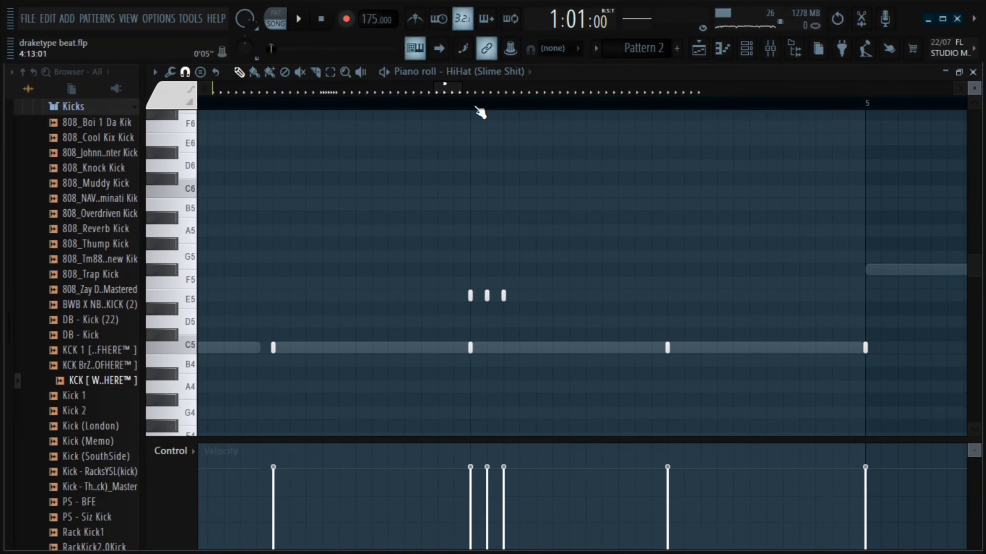
# - Add a short roll of three D5 hi-hat notes during step 14 of bar 4 and play the pattern back
pyautogui.press('space')
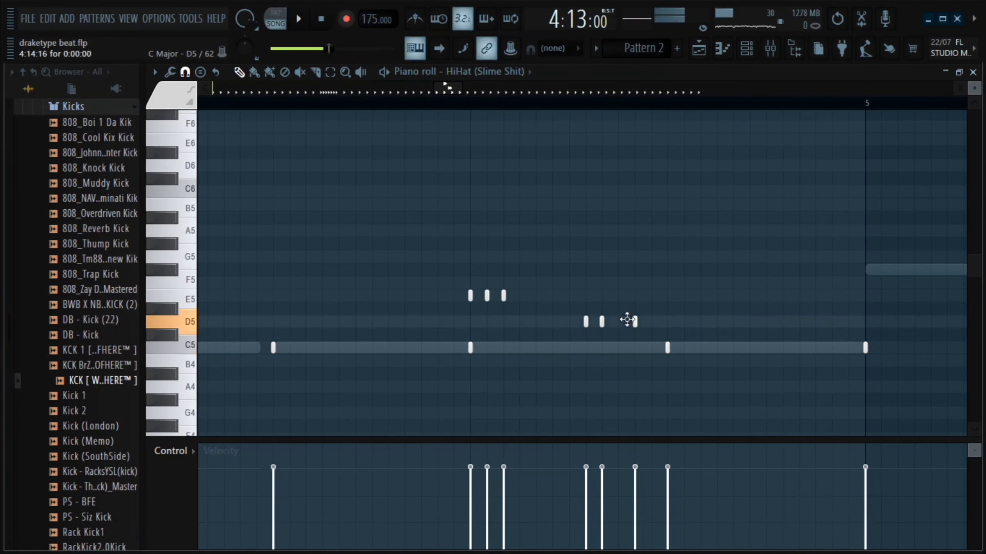
pyautogui.press('space')
pyautogui.scroll(-3, 664, 313)
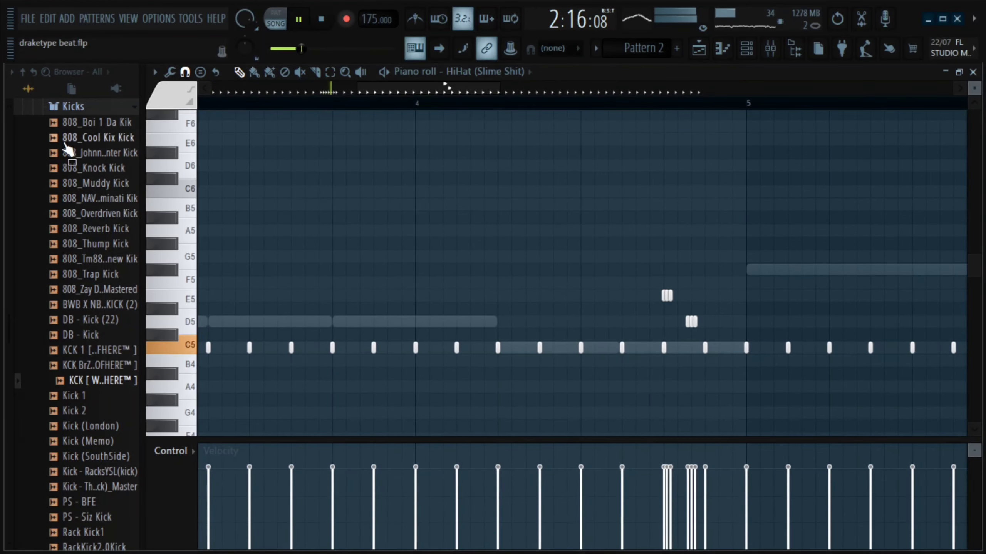
pyautogui.scroll(-5, 713, 305)
# - Lower the velocity of bar 4's E5 and D5 rolls and paint a 1/3-step E5 roll with falling velocity over bar 8's last beat
pyautogui.scroll(3, 502, 360)
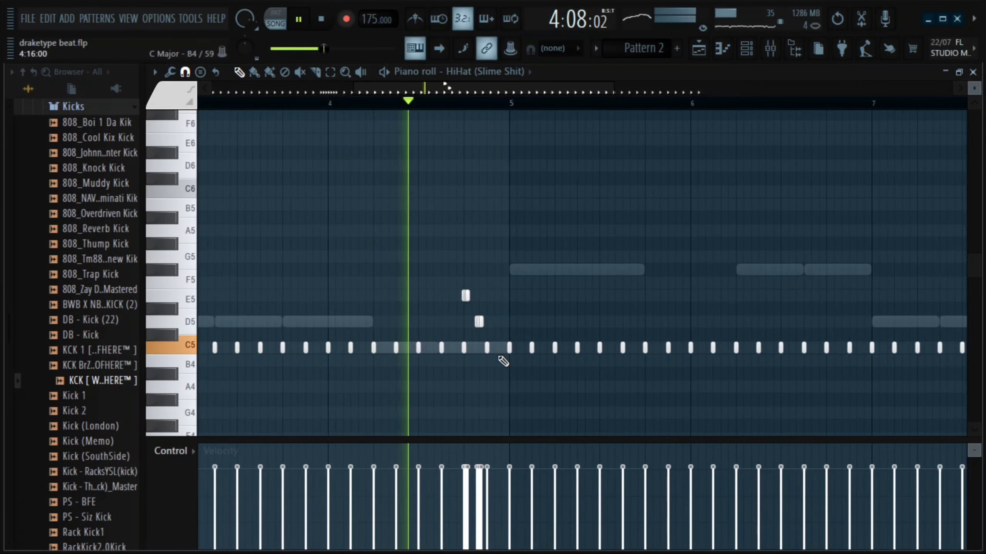
pyautogui.scroll(3, 431, 216)
pyautogui.moveTo(677, 251); pyautogui.dragTo(568, 326)
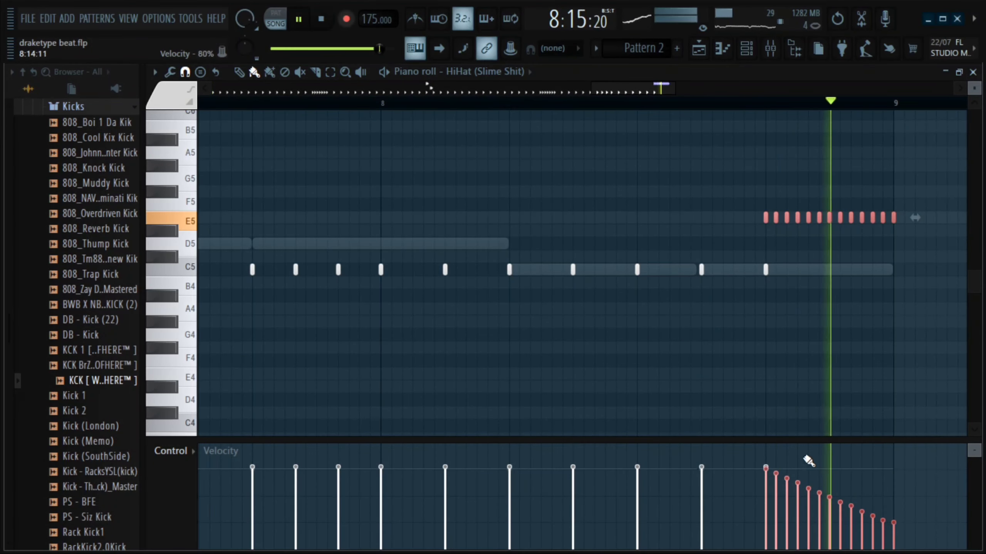
# - Set the grid snap to Line and delete the E5 hi-hat note that falls on the start of bar 9
pyautogui.scroll(-5, 372, 111)
pyautogui.click(185, 73)
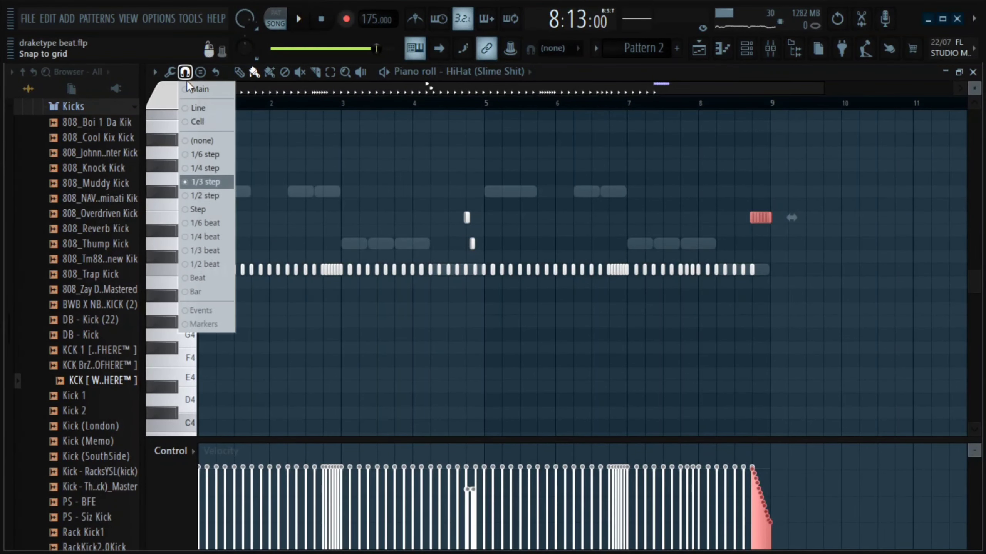
pyautogui.click(204, 107)
pyautogui.scroll(6, 775, 258)
pyautogui.scroll(-1, 771, 255)
pyautogui.keyDown('ctrl'); pyautogui.click(771, 253); pyautogui.keyUp('ctrl')
pyautogui.scroll(3, 760, 245)
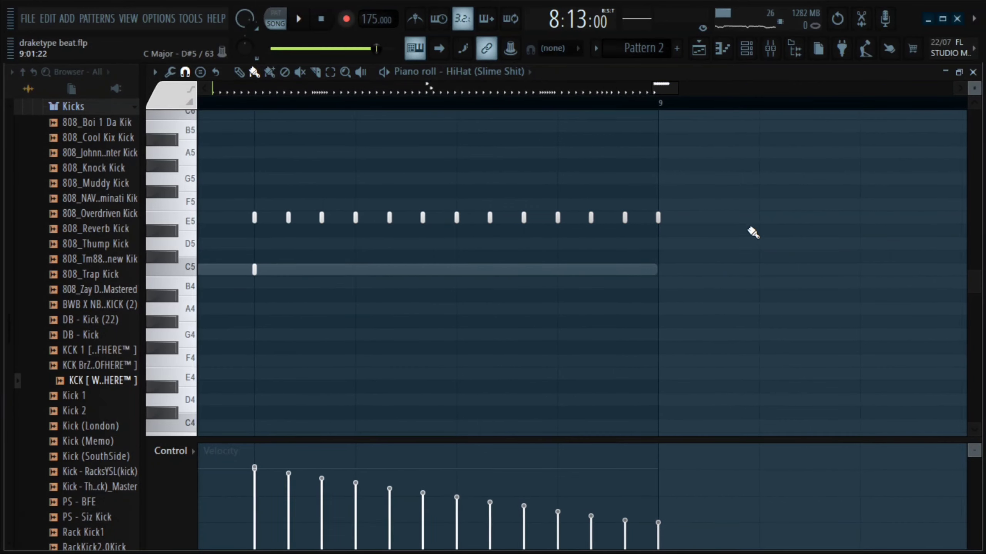
pyautogui.scroll(-2, 660, 233)
pyautogui.press('space')
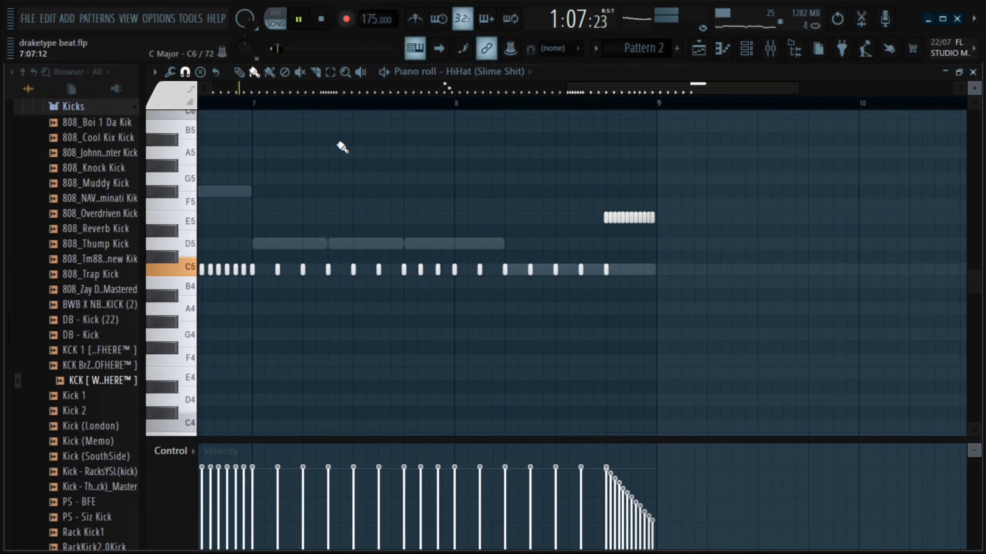
pyautogui.scroll(-3, 336, 229)
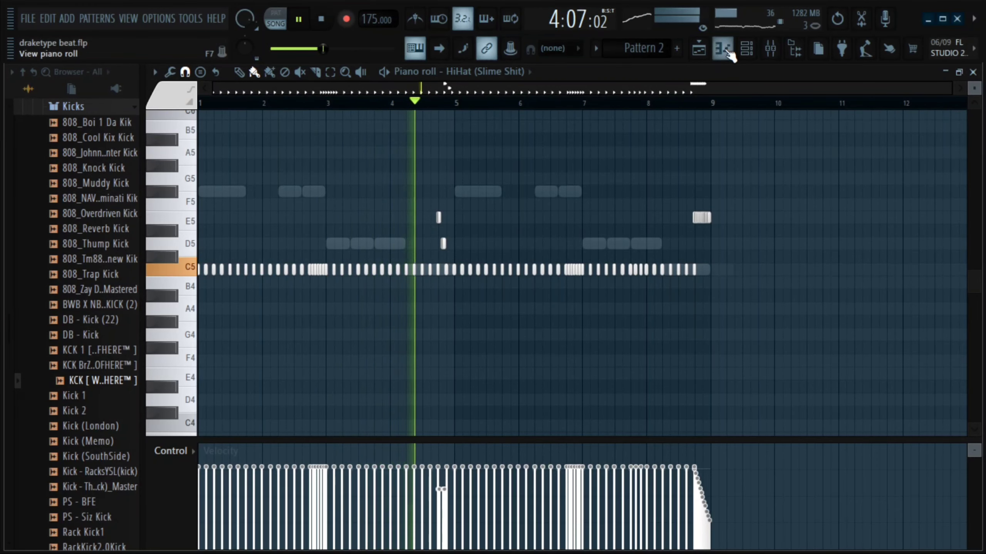
# - Load the LLugerSN sample from the Wheezy drumkit's Snares folder into a new channel and close its settings
pyautogui.press('F6')
pyautogui.scroll(6, 128, 388)
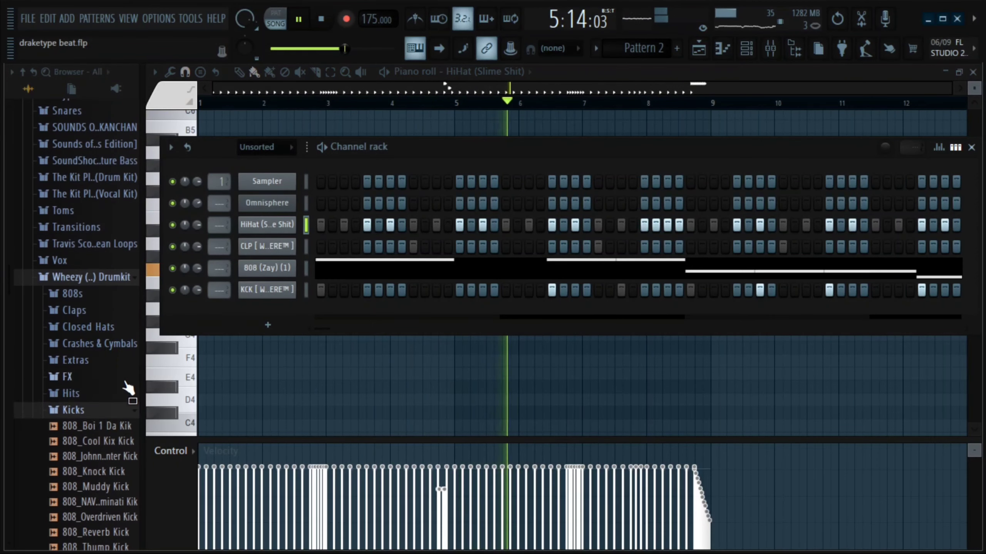
pyautogui.click(105, 410)
pyautogui.click(99, 462)
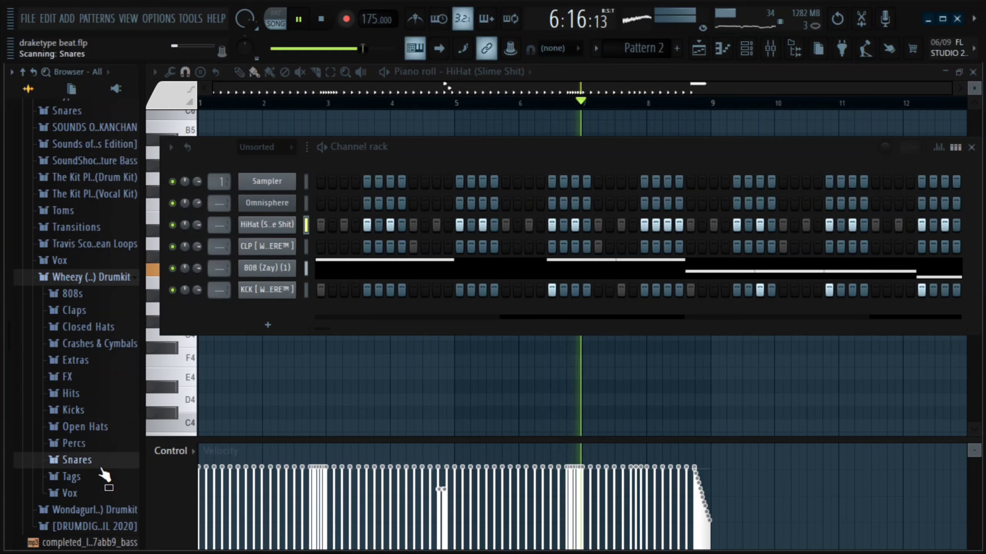
pyautogui.rightClick(107, 431)
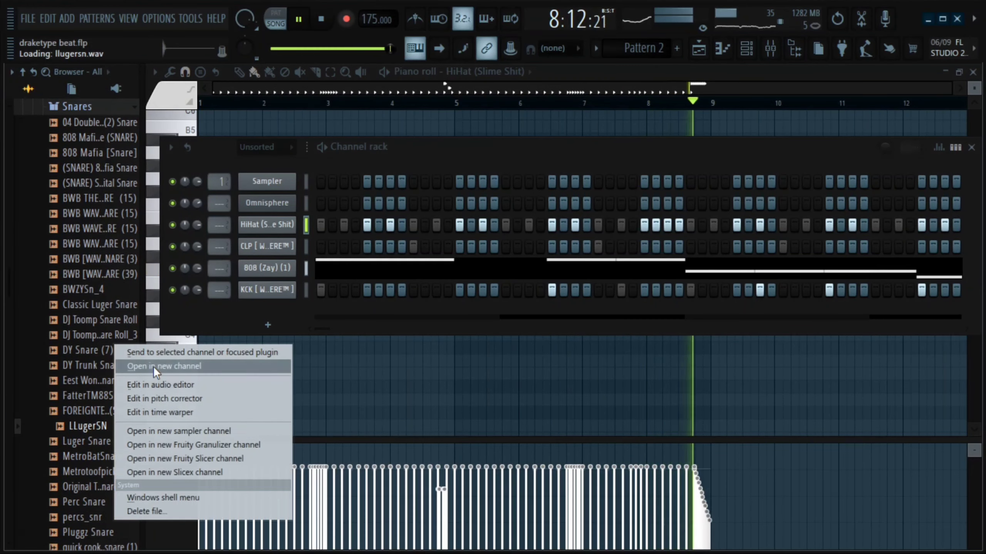
pyautogui.click(167, 365)
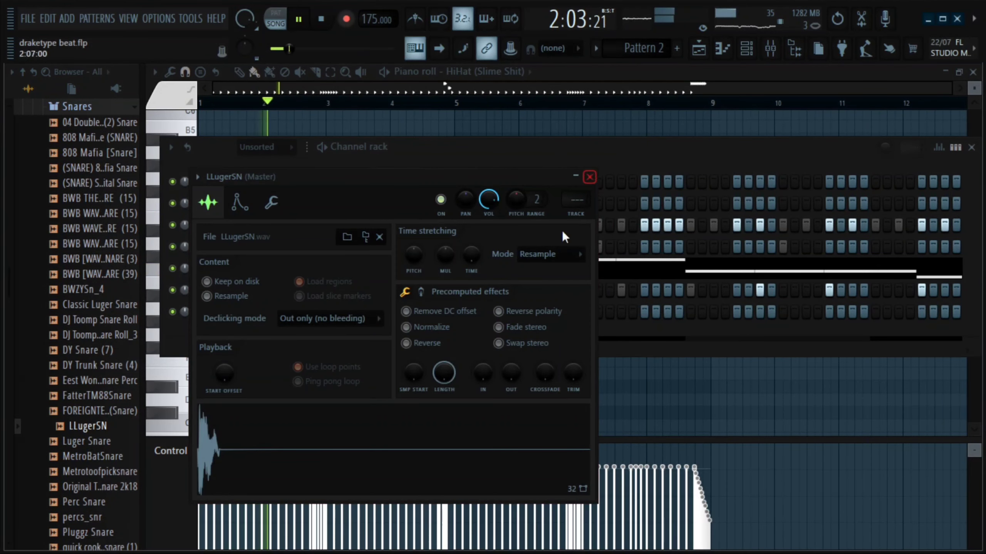
pyautogui.click(590, 177)
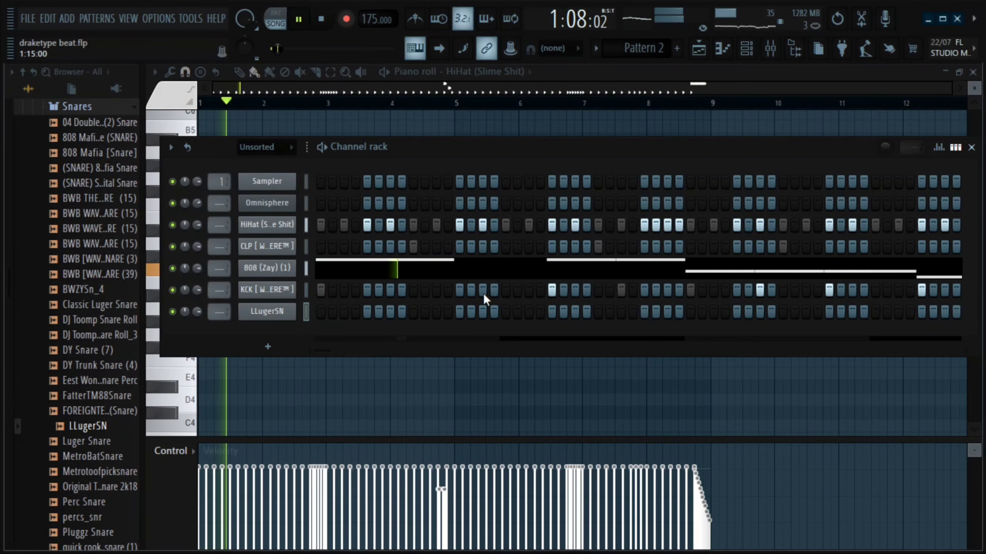
# - Place a LLugerSN snare on step 15 of bar 1 and open that channel's piano roll
pyautogui.click(484, 310)
pyautogui.rightClick(288, 311)
pyautogui.click(330, 304)
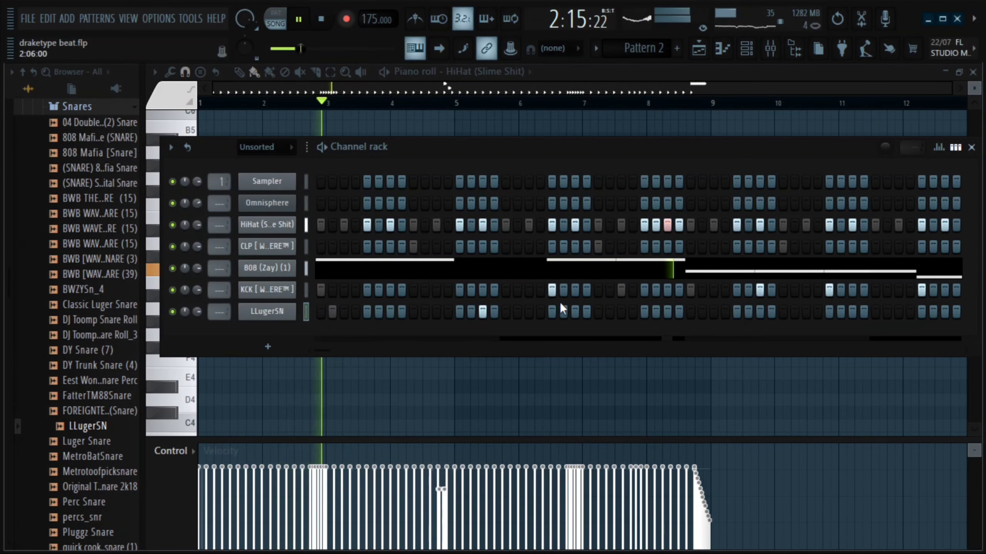
pyautogui.rightClick(281, 313)
pyautogui.click(341, 311)
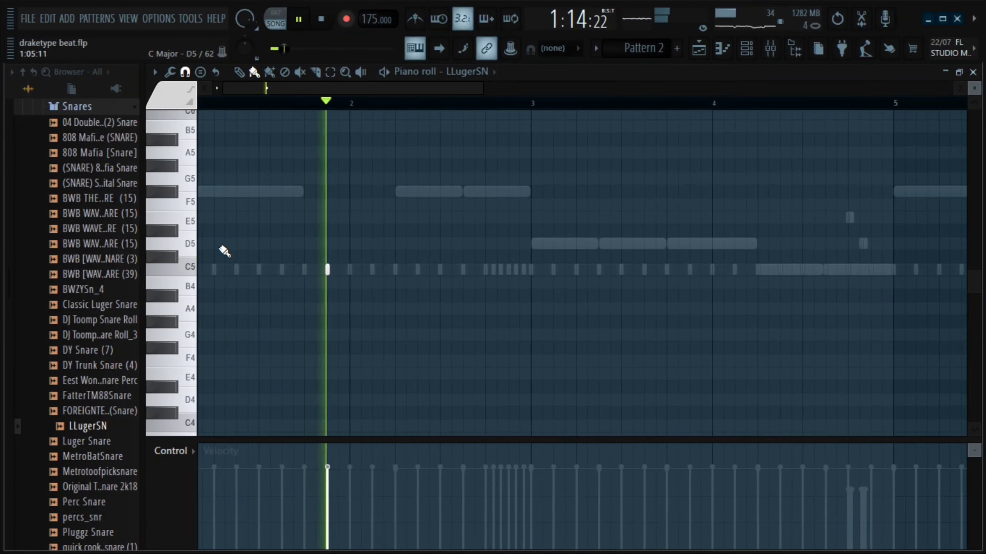
# - With the grid snap on Line, add C5 snares on step 15 of bar 3 and step 3 of bar 4
pyautogui.scroll(5, 209, 272)
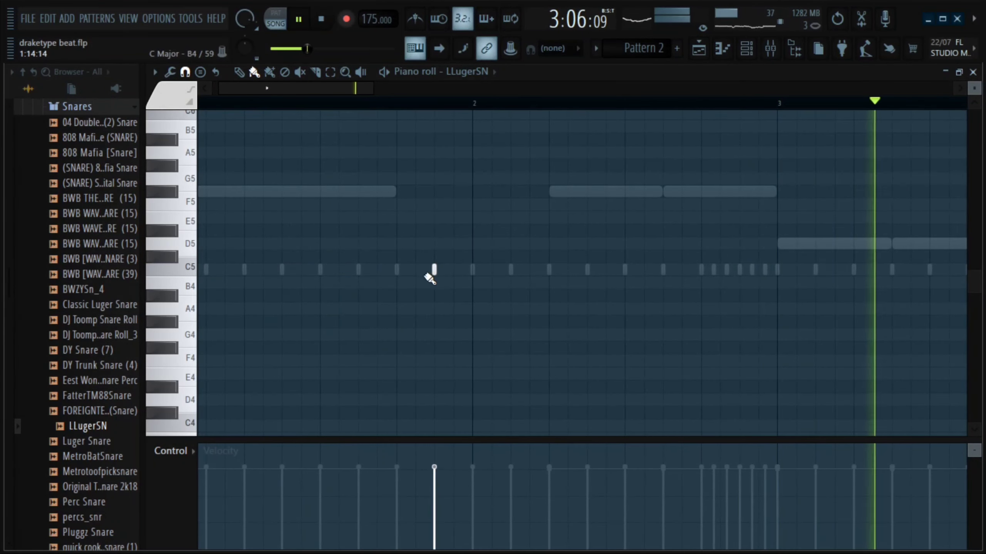
pyautogui.click(181, 73)
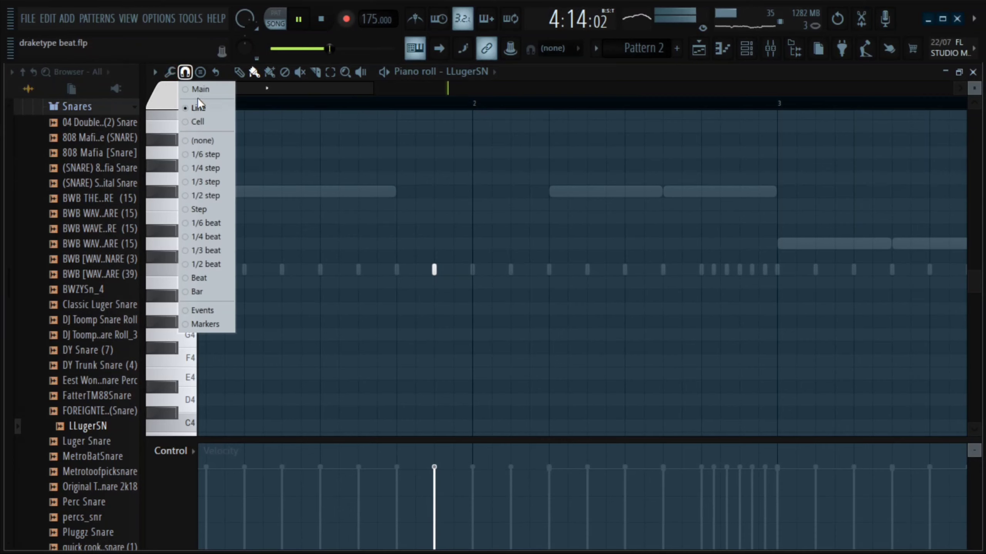
pyautogui.click(197, 105)
pyautogui.scroll(-2, 637, 287)
pyautogui.scroll(1, 577, 312)
pyautogui.scroll(-1, 723, 311)
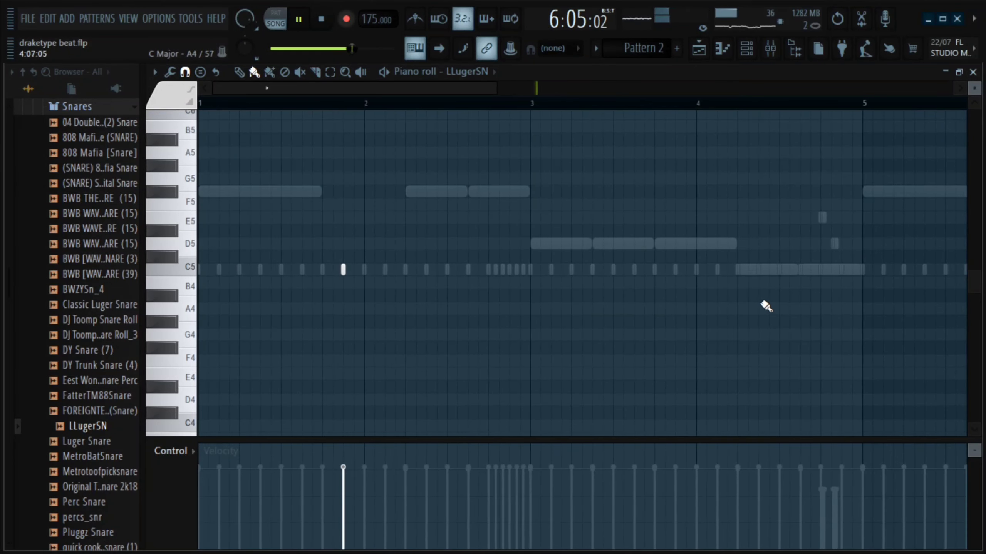
pyautogui.scroll(3, 681, 283)
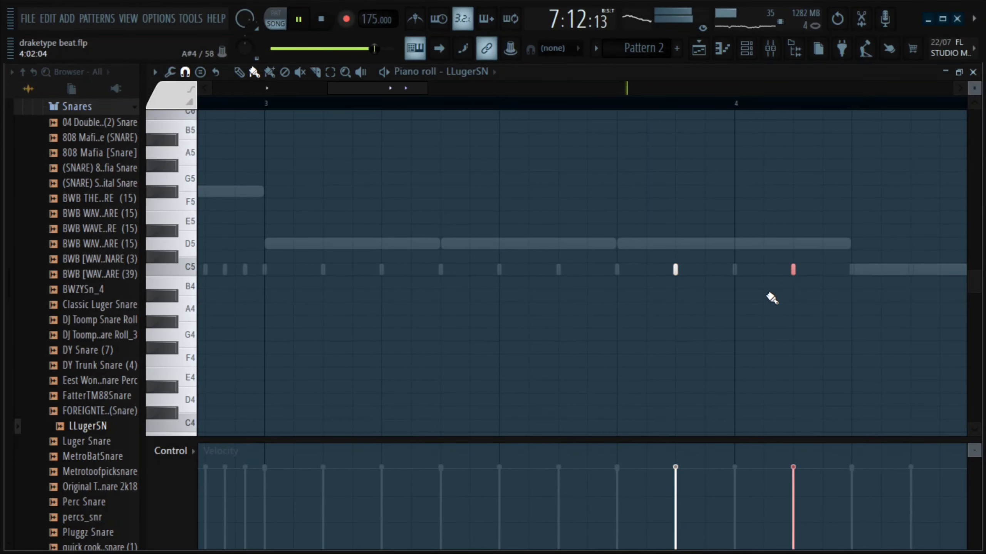
pyautogui.scroll(-3, 772, 299)
# - Select the snares in bars 1 to 4 and duplicate them into bars 5 to 8
pyautogui.moveTo(676, 112); pyautogui.dragTo(2, 145)
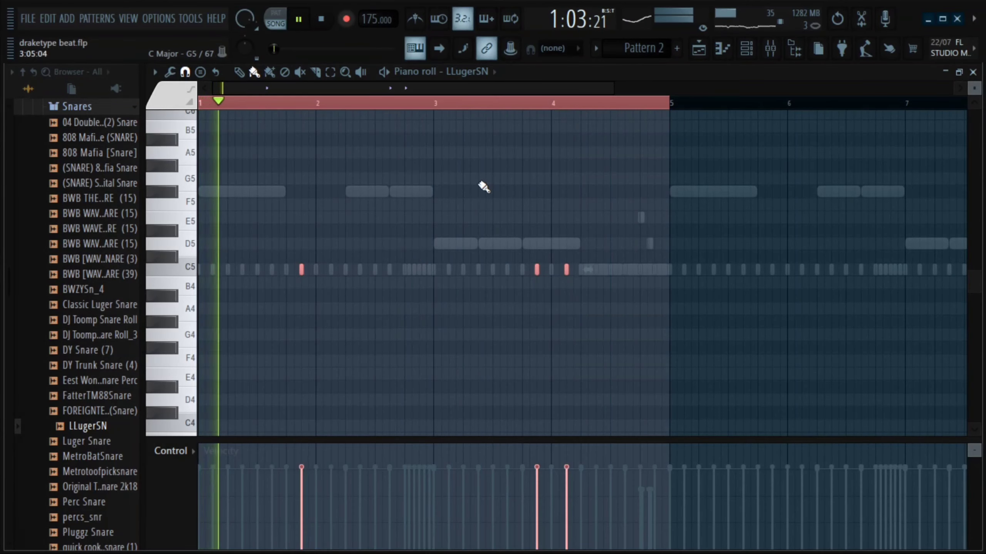
pyautogui.hotkey('ctrl', 'b')
pyautogui.rightClick(819, 104)
pyautogui.scroll(-1, 790, 113)
# - Collapse the Snares folder in the browser and close the channel rack and the snare's piano roll
pyautogui.click(743, 50)
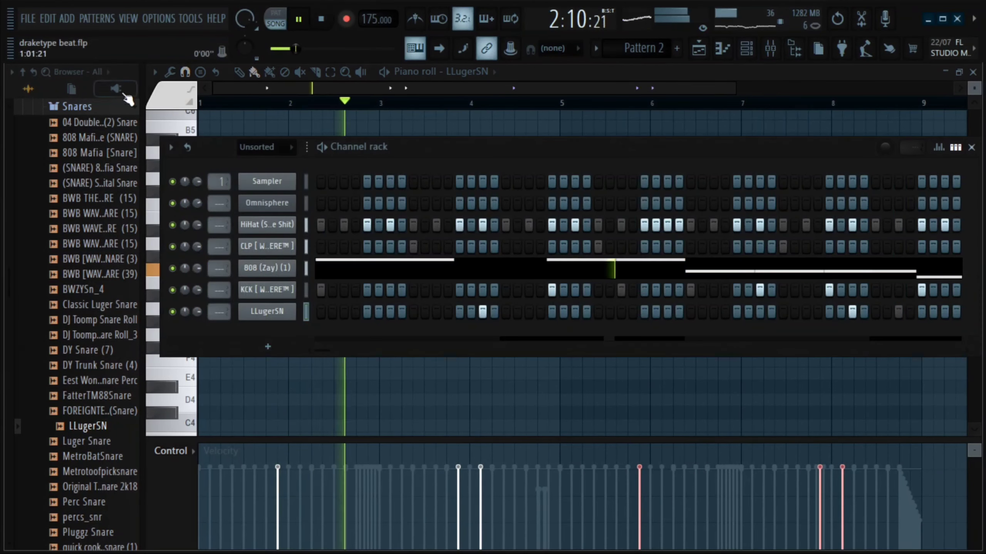
pyautogui.click(123, 105)
pyautogui.scroll(6, 99, 292)
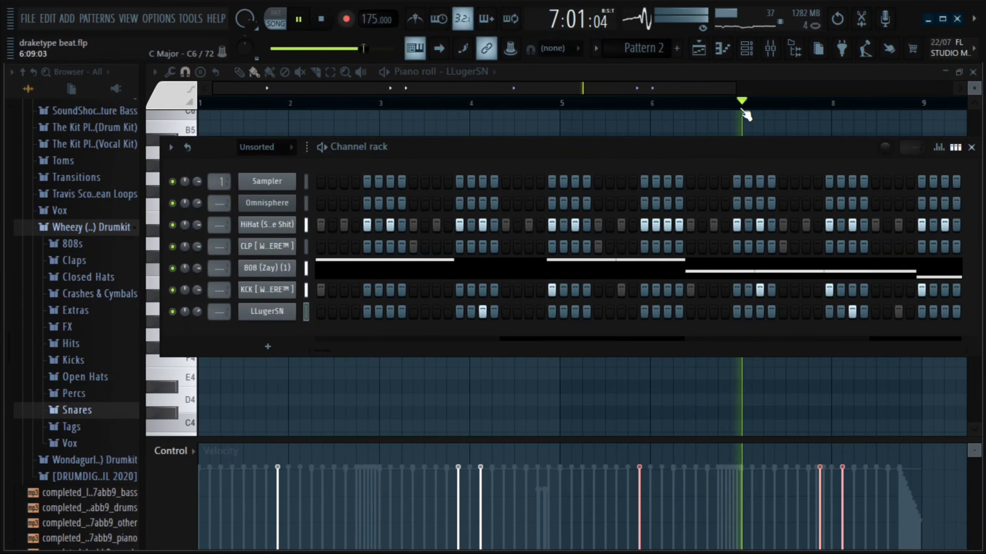
pyautogui.click(973, 147)
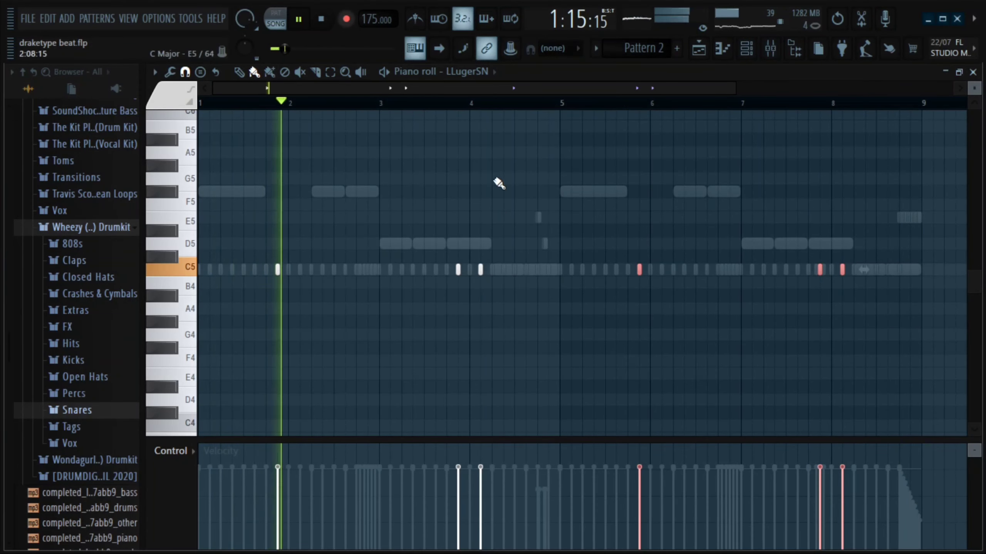
pyautogui.click(972, 71)
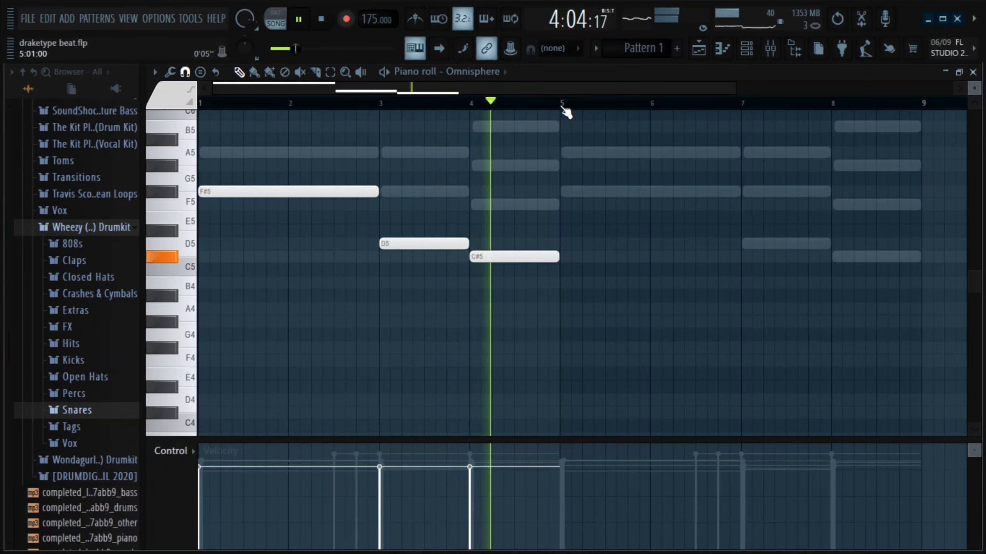
# - Duplicate Pattern 1's Omnisphere notes F#5, D5 and C#5 from bars 1 to 4 into bars 5 to 8
pyautogui.hotkey('ctrl', 'a')
pyautogui.hotkey('ctrl', 'b')
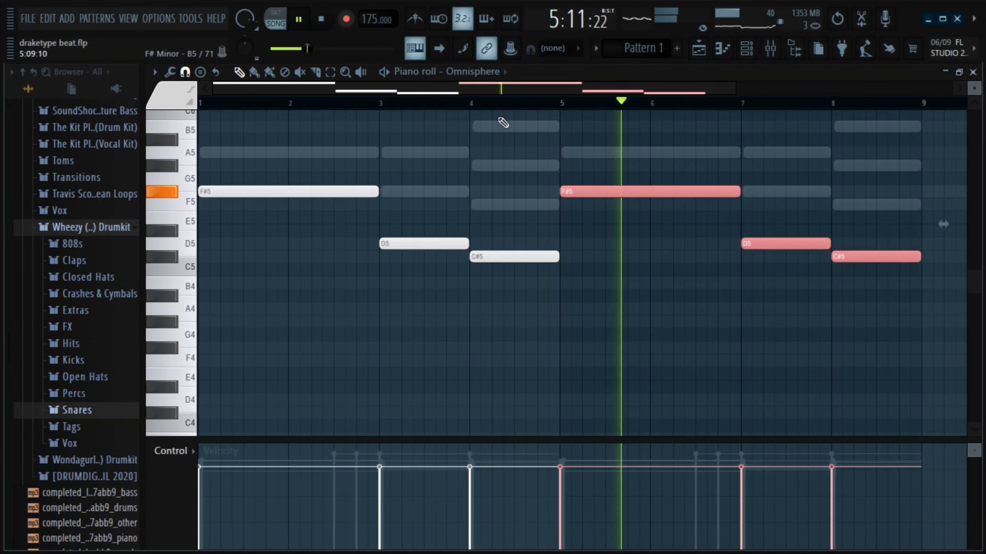
# - Shorten the first F#5 to end at step 13 of bar 2 and fill the rest of that bar with a C#6 note
pyautogui.moveTo(379, 191); pyautogui.dragTo(356, 191)
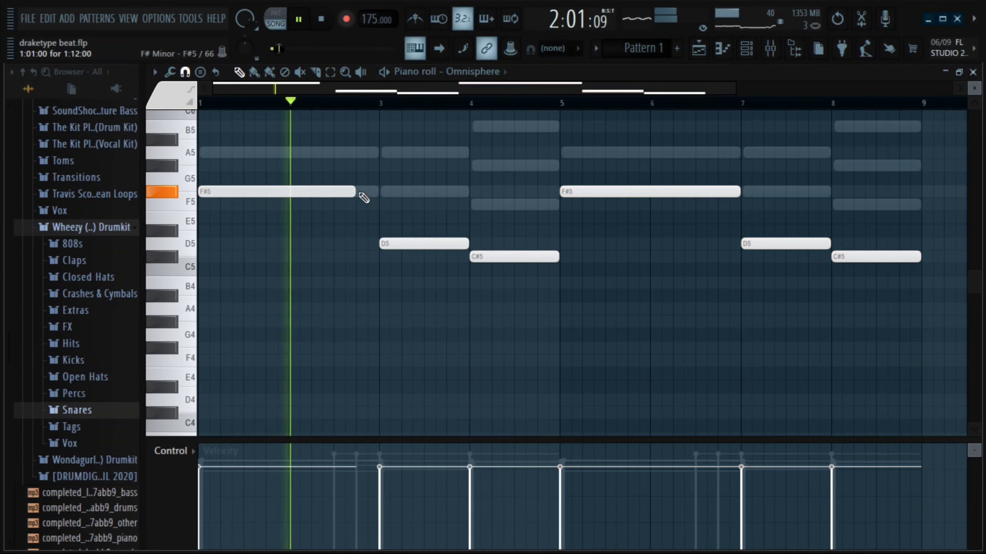
pyautogui.scroll(2, 366, 192)
pyautogui.press('space')
pyautogui.click(360, 180)
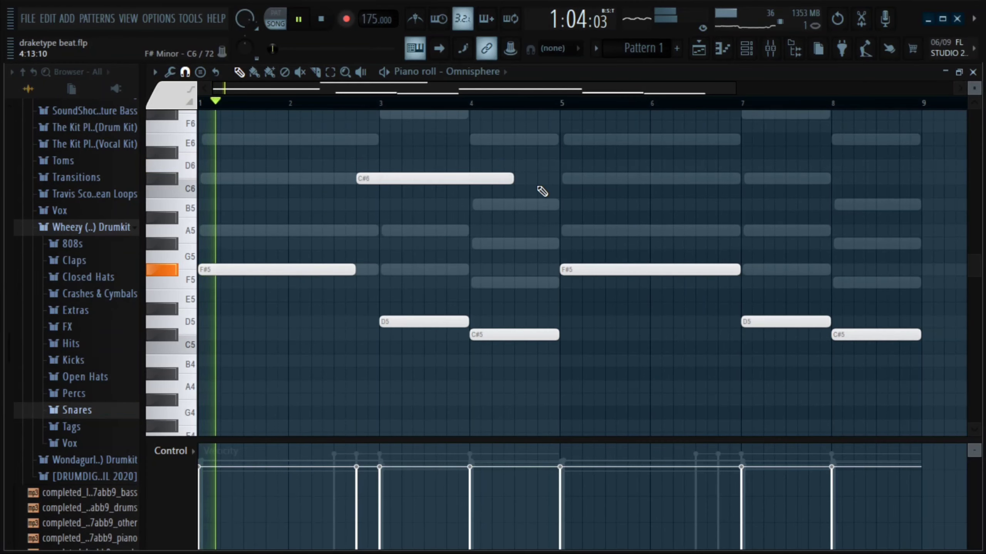
pyautogui.moveTo(514, 180); pyautogui.dragTo(379, 208)
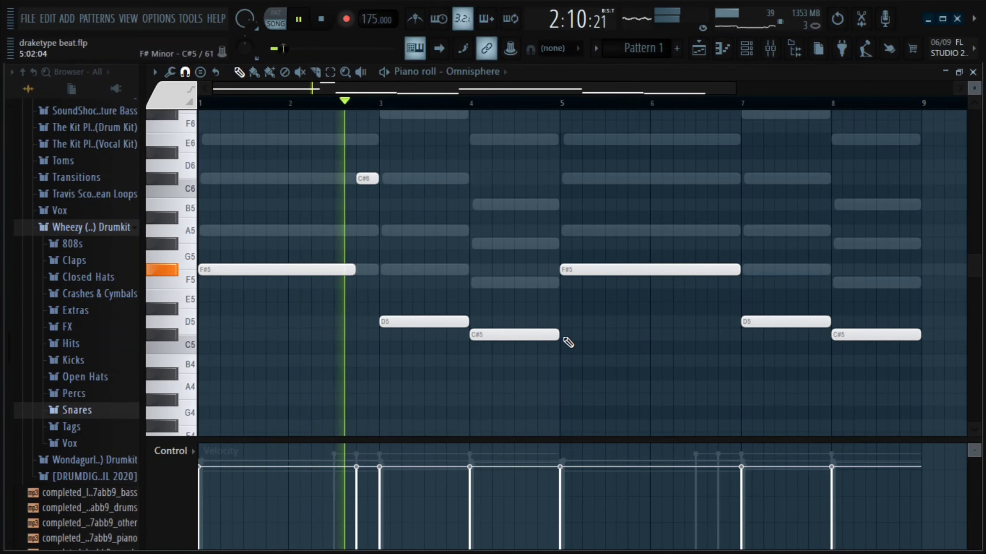
# - Split bars 2 and 4 into halves: F#5 followed by C#6 in bar 2, and C#5 followed by F5 in bar 4
pyautogui.moveTo(558, 335); pyautogui.dragTo(533, 337)
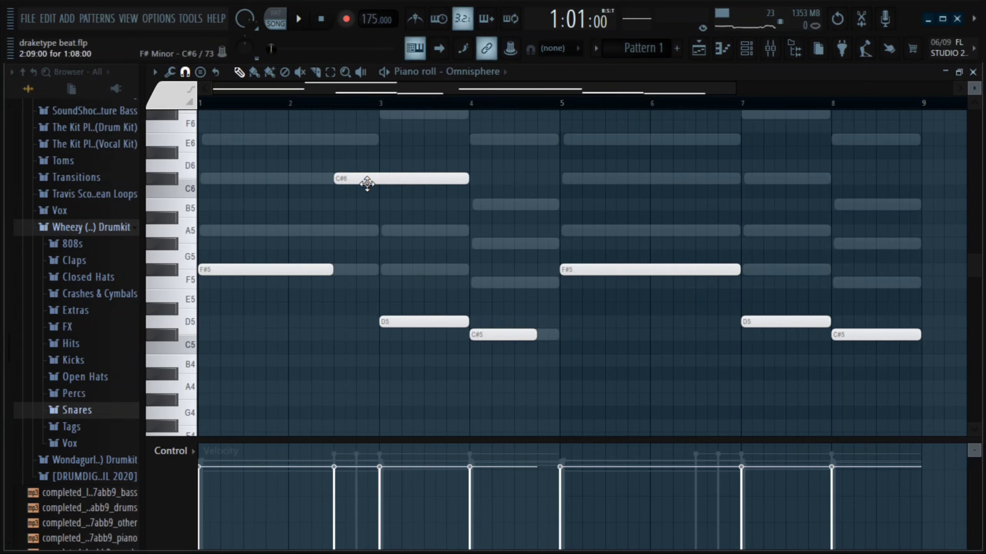
pyautogui.moveTo(462, 183); pyautogui.dragTo(379, 205)
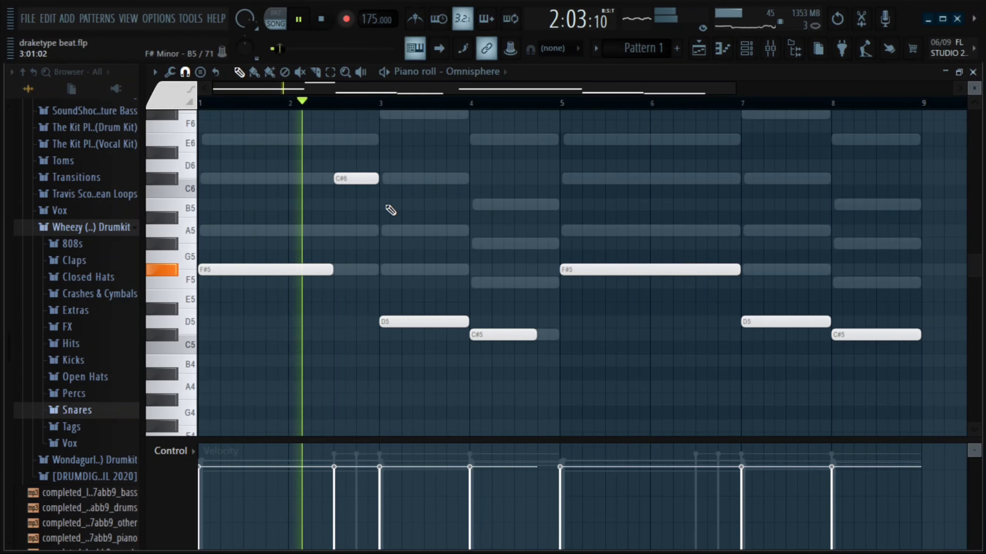
pyautogui.moveTo(536, 335); pyautogui.dragTo(513, 335)
pyautogui.click(517, 283)
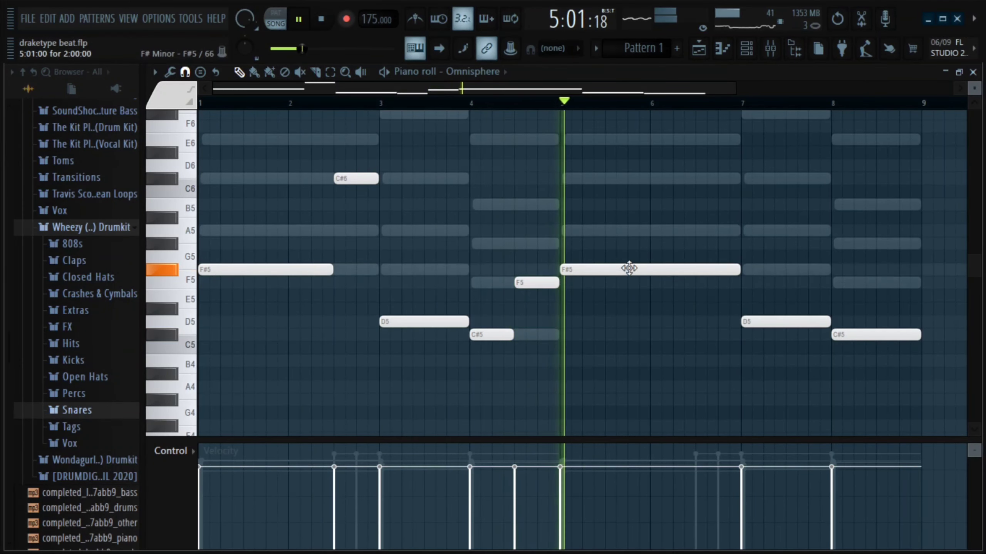
# - Delete the notes in bars 5 to 8 and replace them with a duplicate of the edited bars 1 to 4
pyautogui.moveTo(886, 238); pyautogui.dragTo(647, 367)
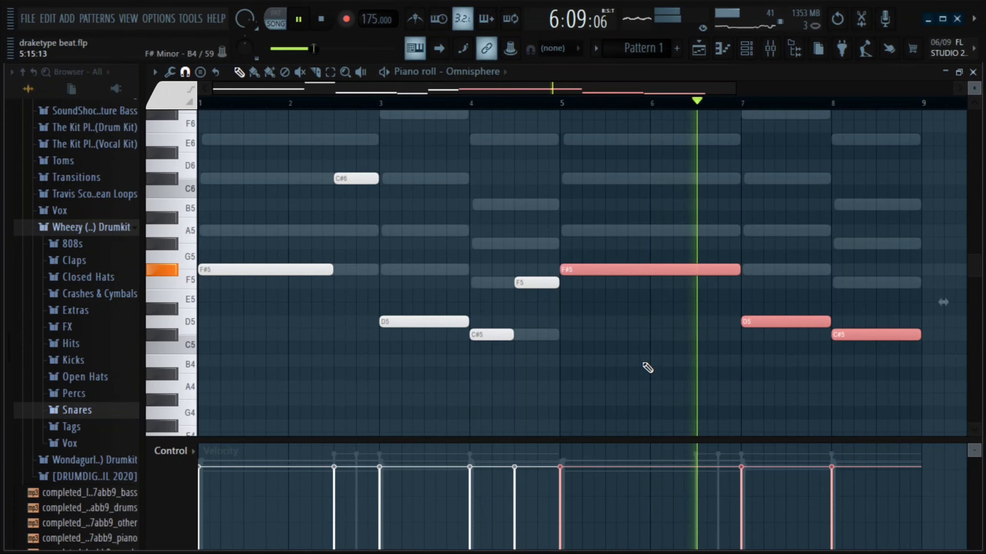
pyautogui.press('Delete')
pyautogui.hotkey('ctrl', 'b')
pyautogui.hotkey('ctrl', 'd')
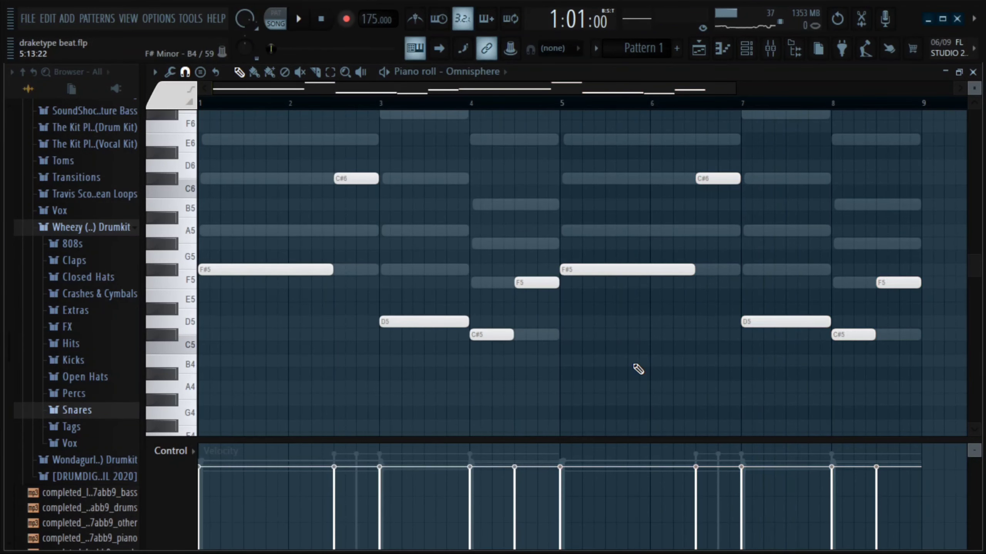
# - Transpose all notes of the Omnisphere bass melody down two octaves, starting on F#3
pyautogui.hotkey('ctrl', 'Down')
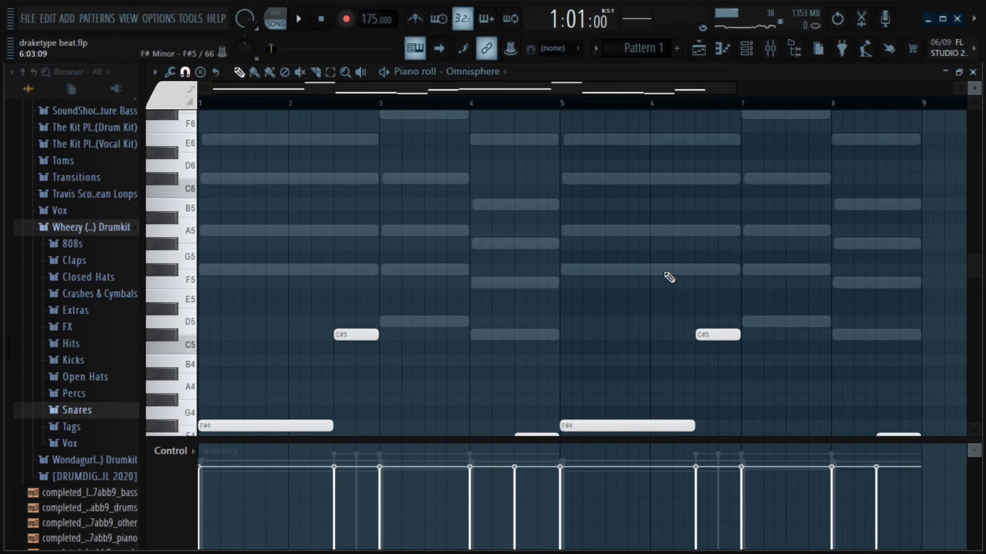
pyautogui.scroll(-2, 731, 236)
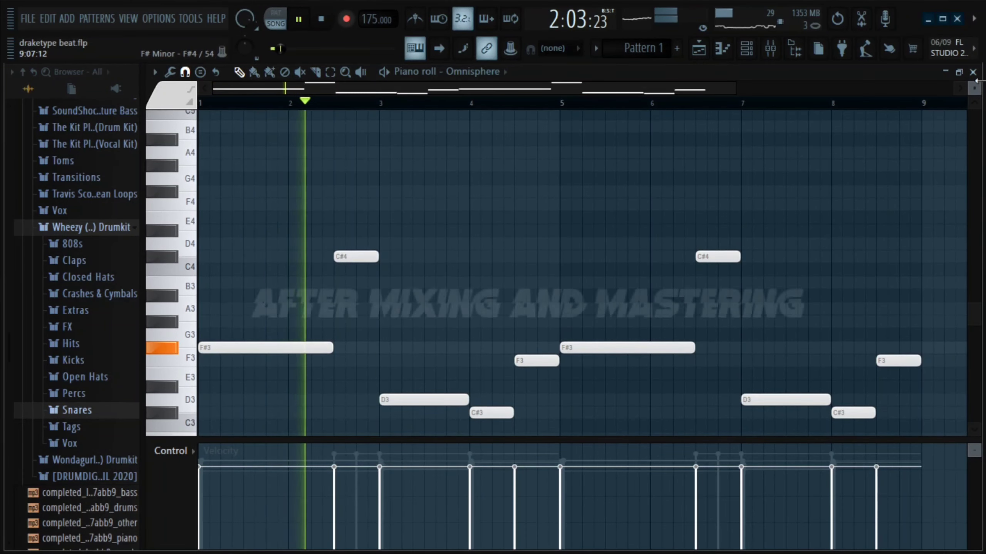